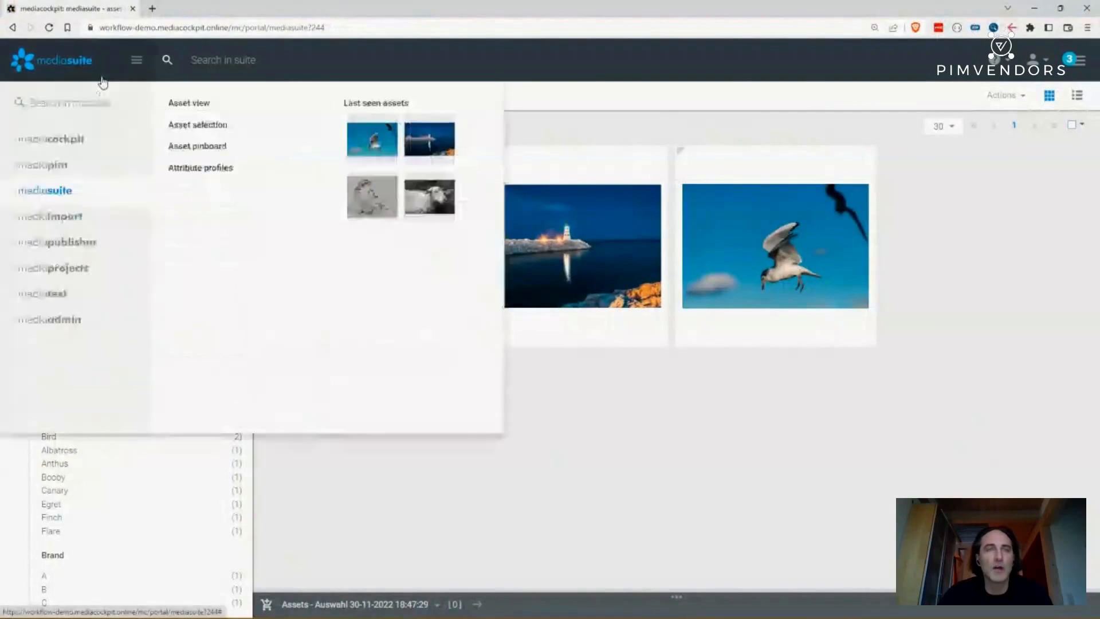
- Switch to the mediacockpit dashboard, close the user role panel and look over the dashboard widgets
left_click(53, 144)
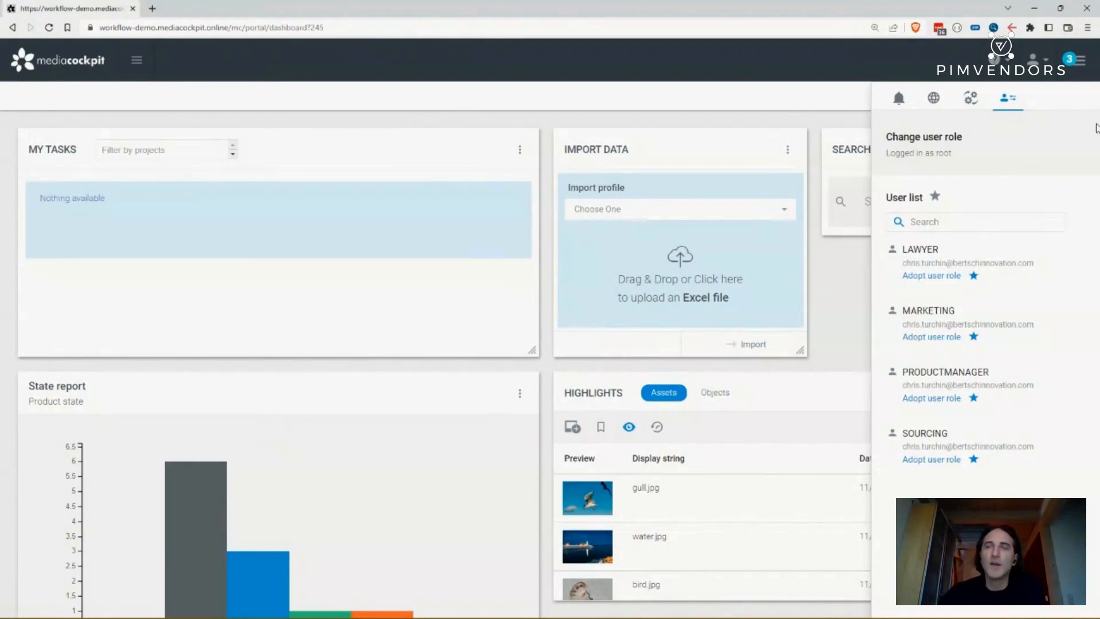
left_click(1080, 61)
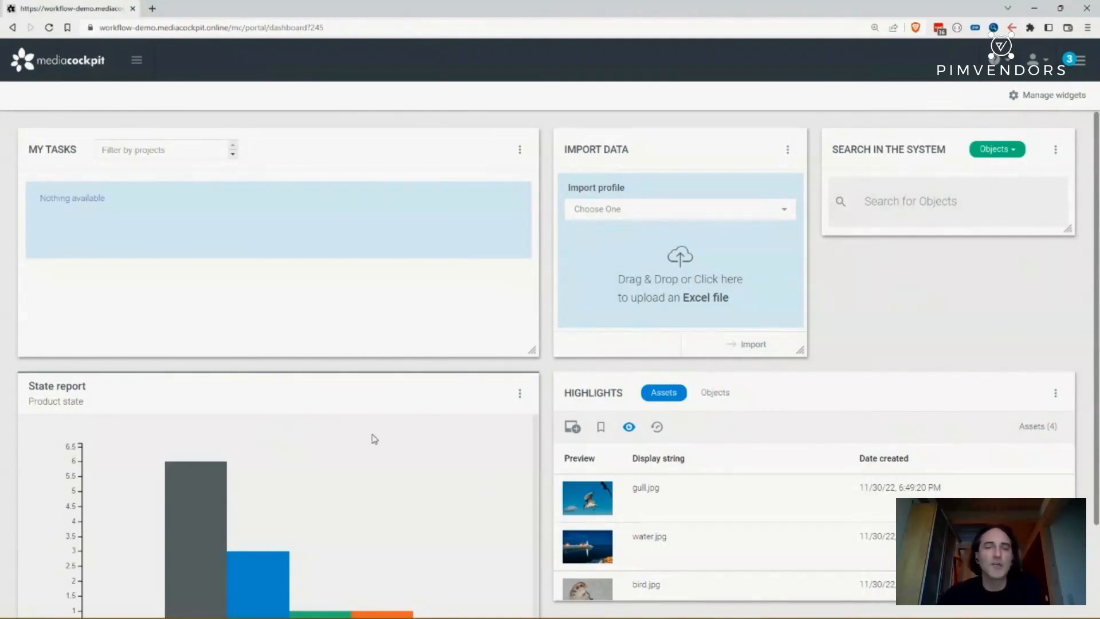
scroll(358, 443, "down", 1)
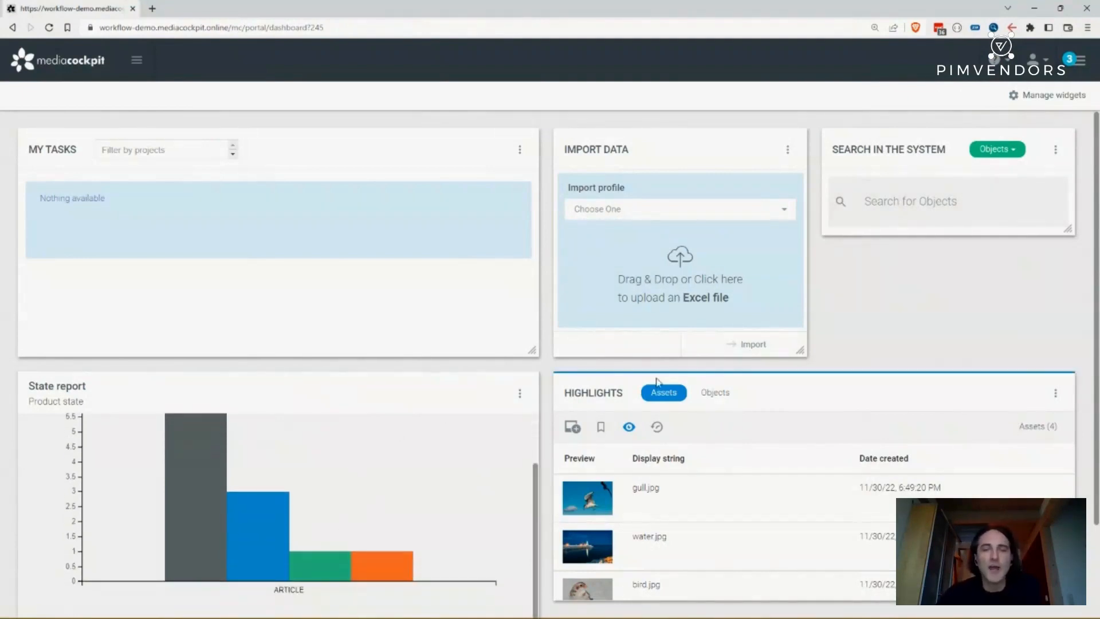
scroll(857, 327, "down", 1)
scroll(426, 277, "up", 1)
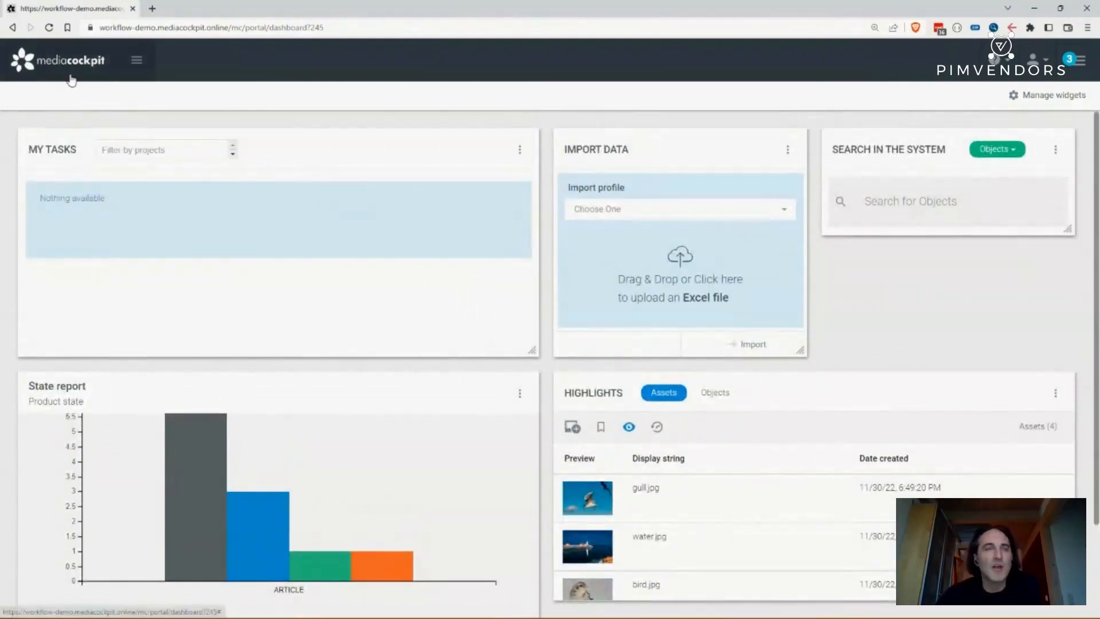
- Open the mediapim module's data view
mouse_move(70, 76)
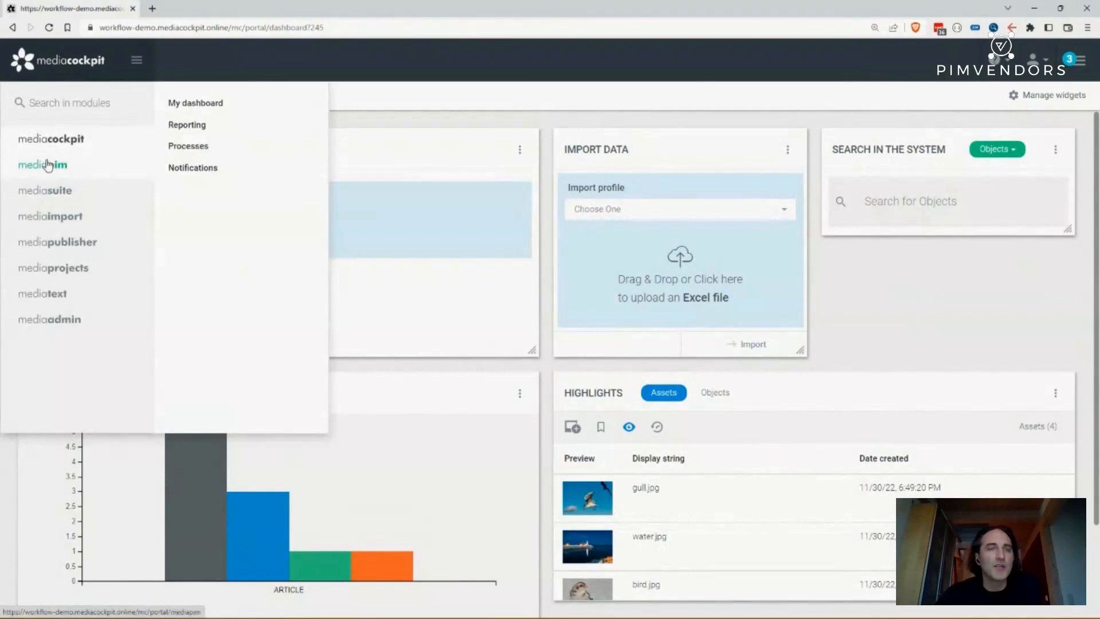
mouse_move(49, 165)
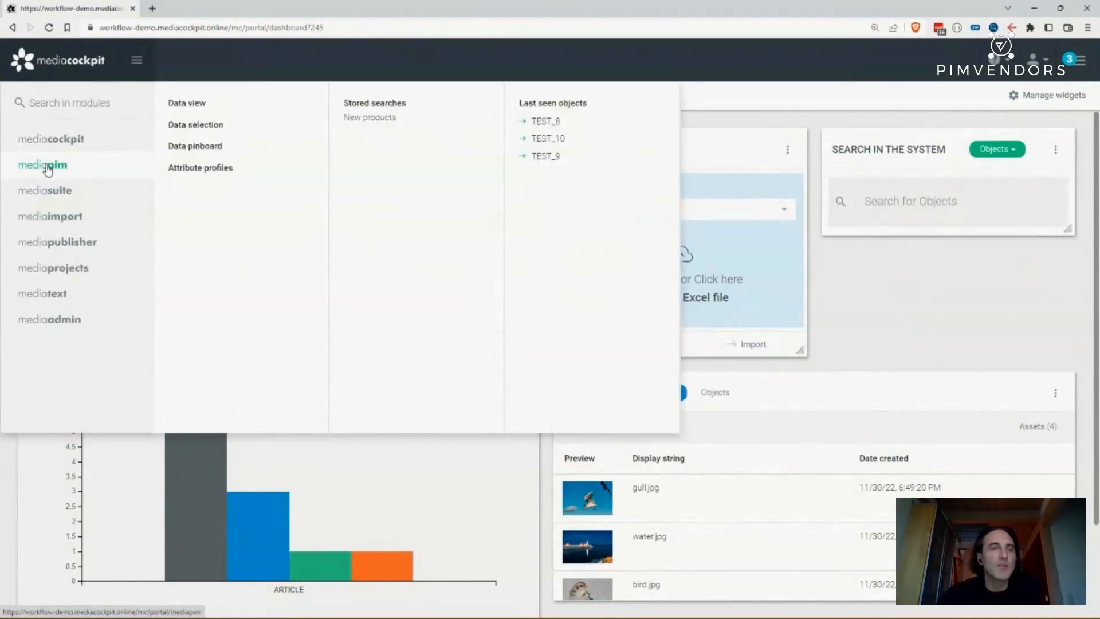
left_click(49, 168)
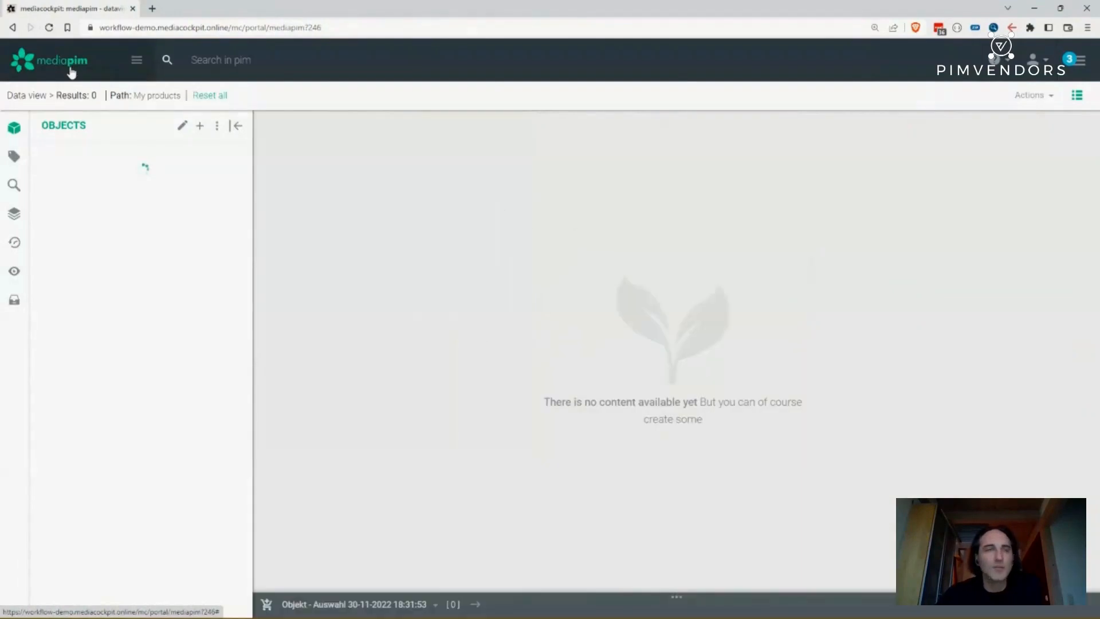
- Switch to the mediasuite module's asset view
left_click(71, 72)
left_click(71, 73)
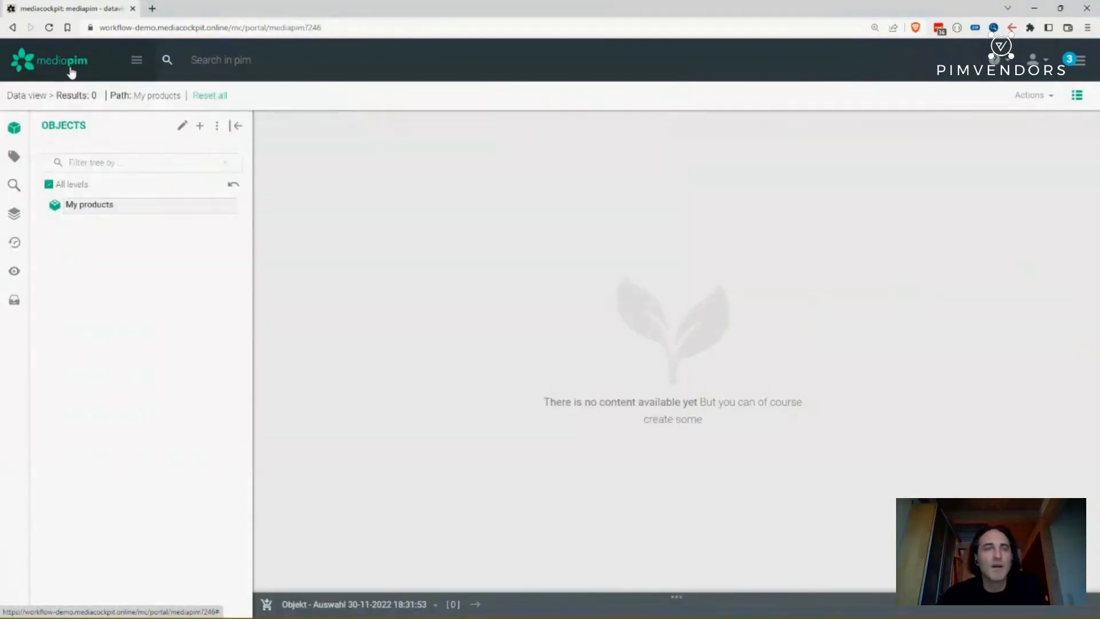
left_click(71, 72)
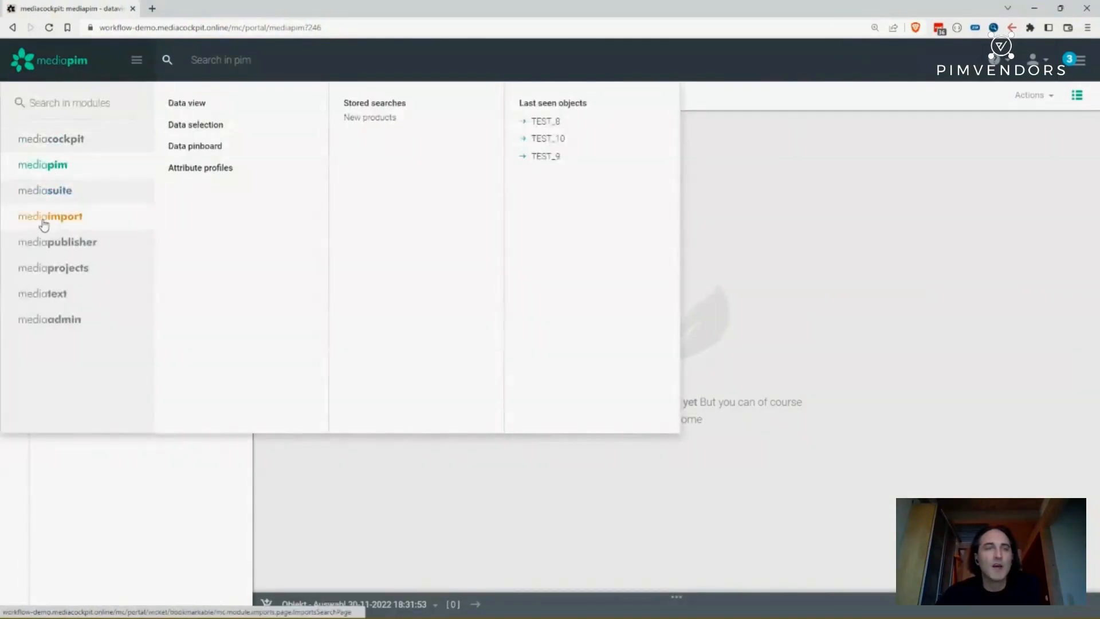
left_click(49, 192)
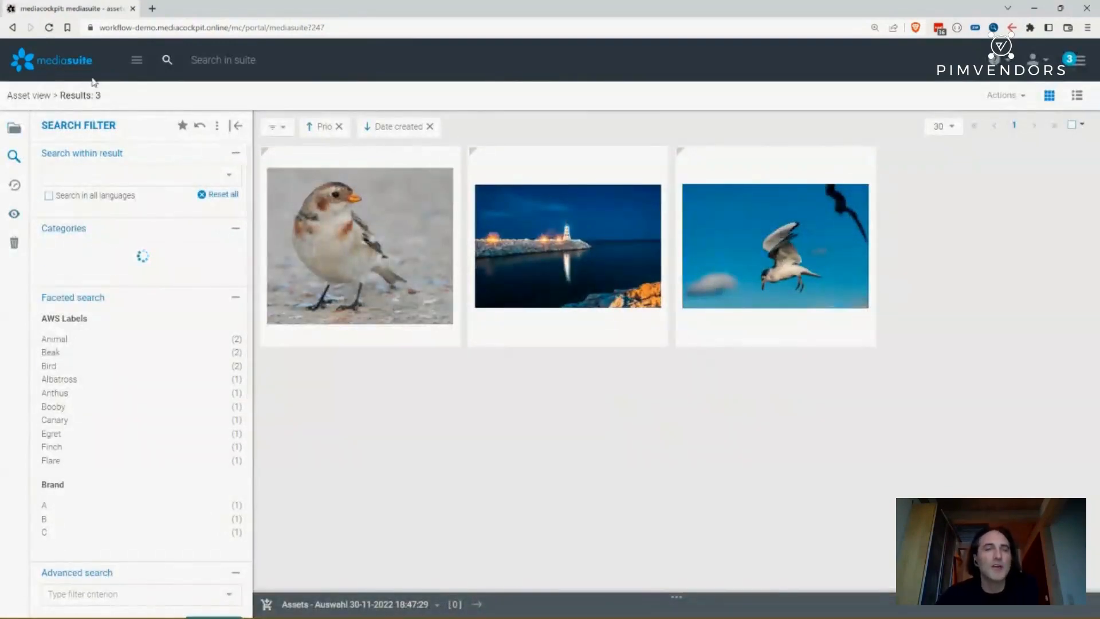
- Open the Default project in the mediaprojects module
left_click(68, 60)
mouse_move(54, 264)
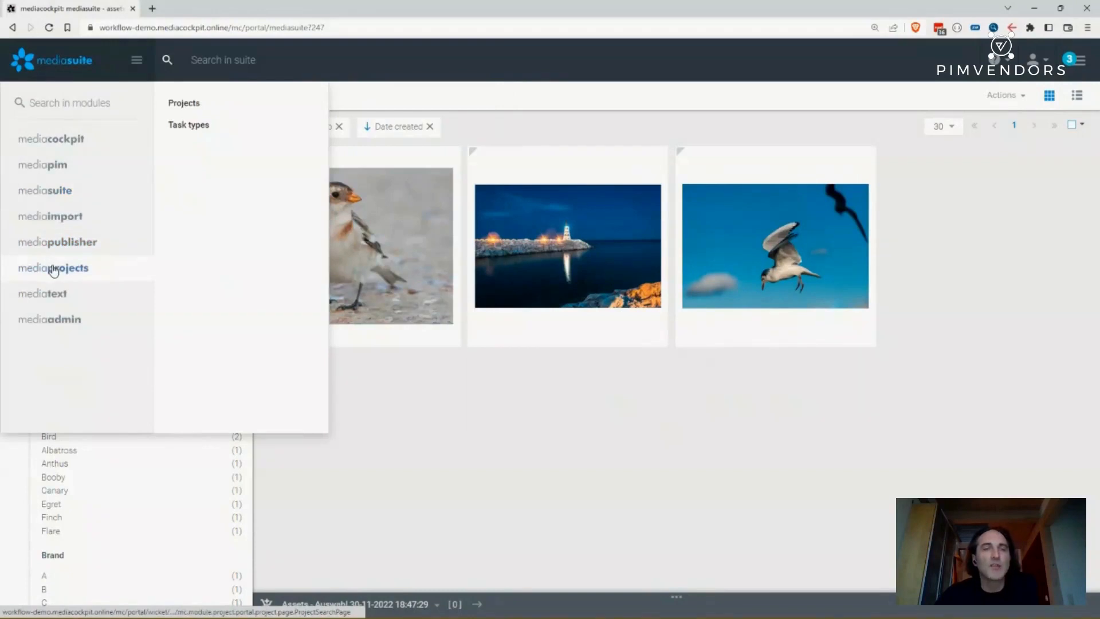
left_click(54, 269)
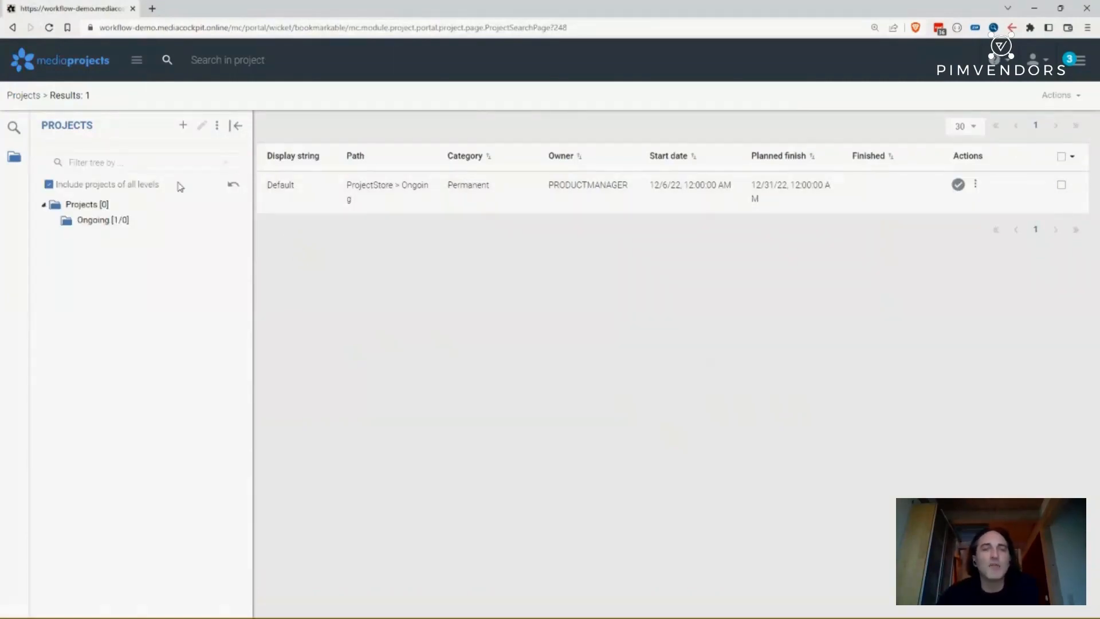
left_click(280, 186)
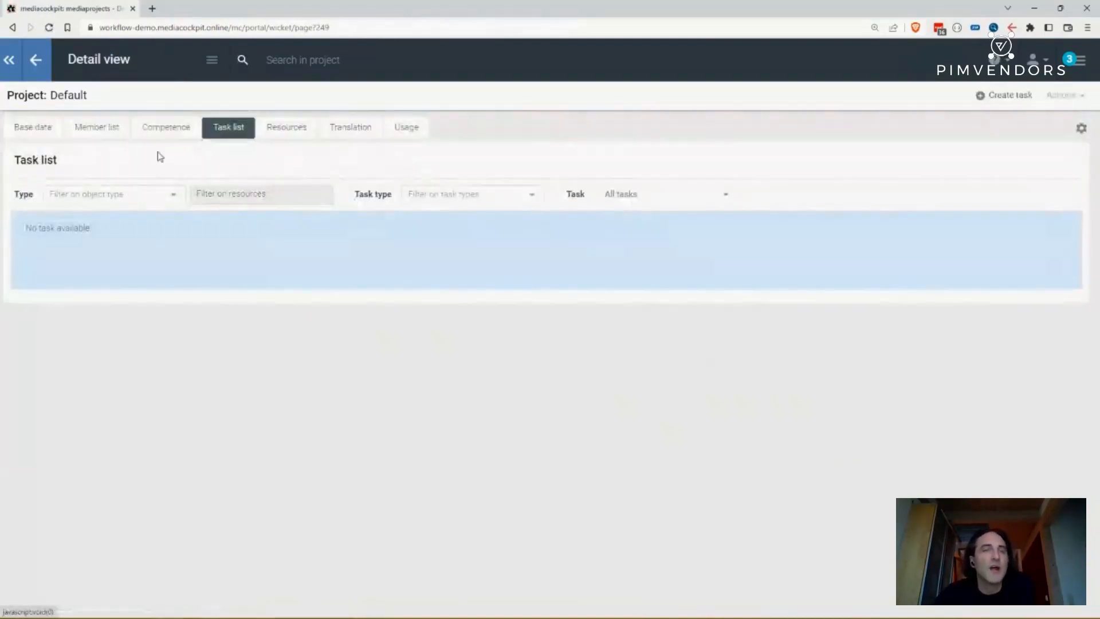
- Review the project's base data, member list and competence tabs
left_click(48, 134)
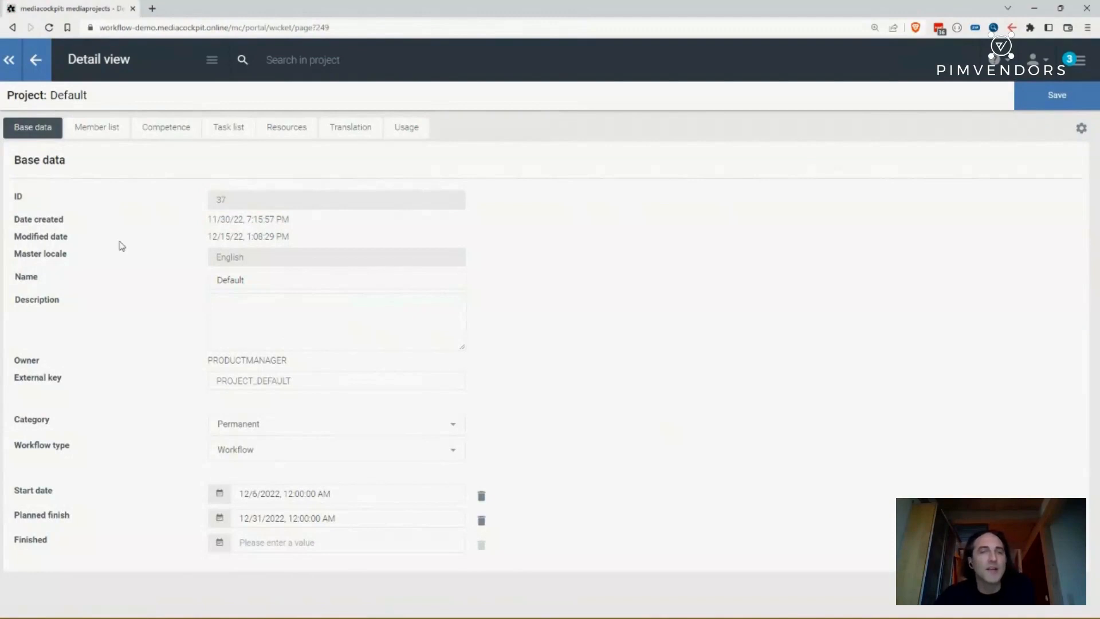
left_click(100, 130)
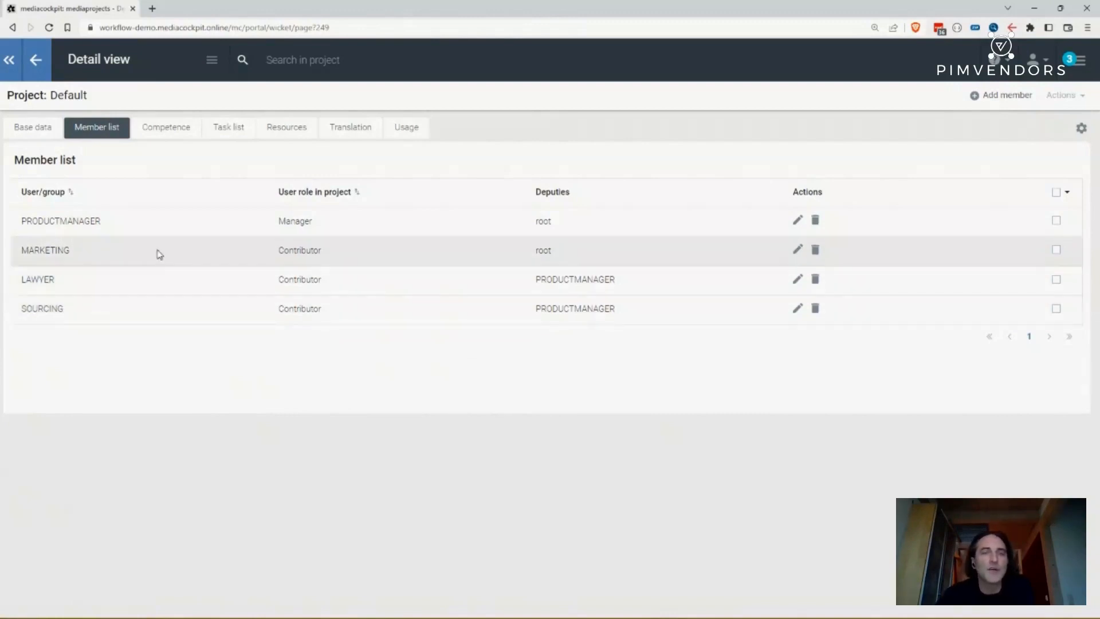
left_click(170, 132)
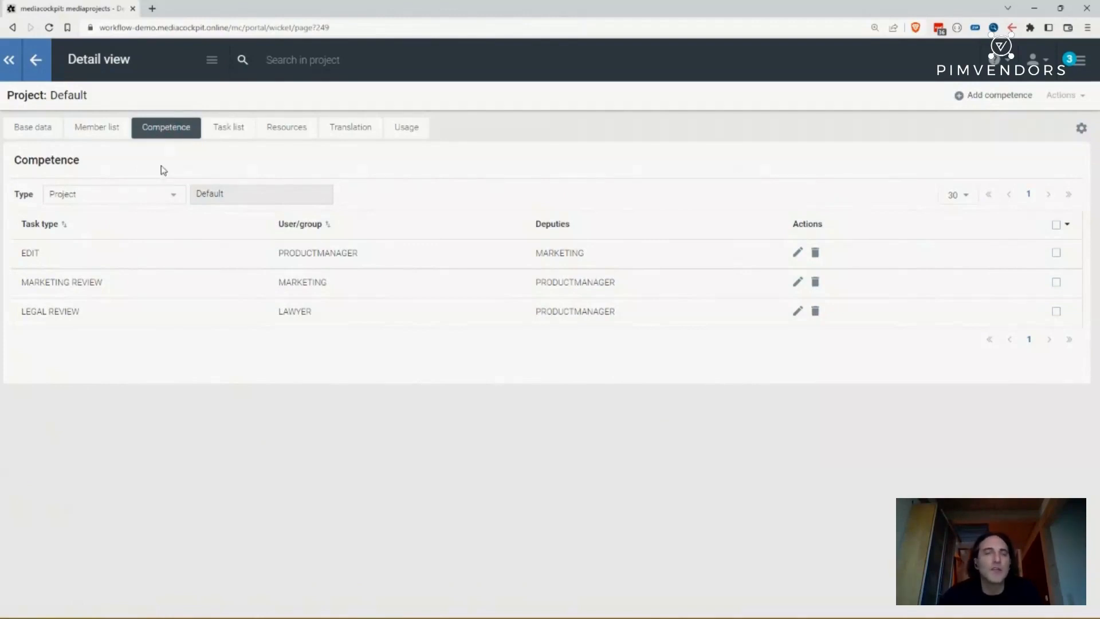
- Start adding a competence for task type IMPORT with user group SOURCING, then cancel the dialog
left_click(995, 96)
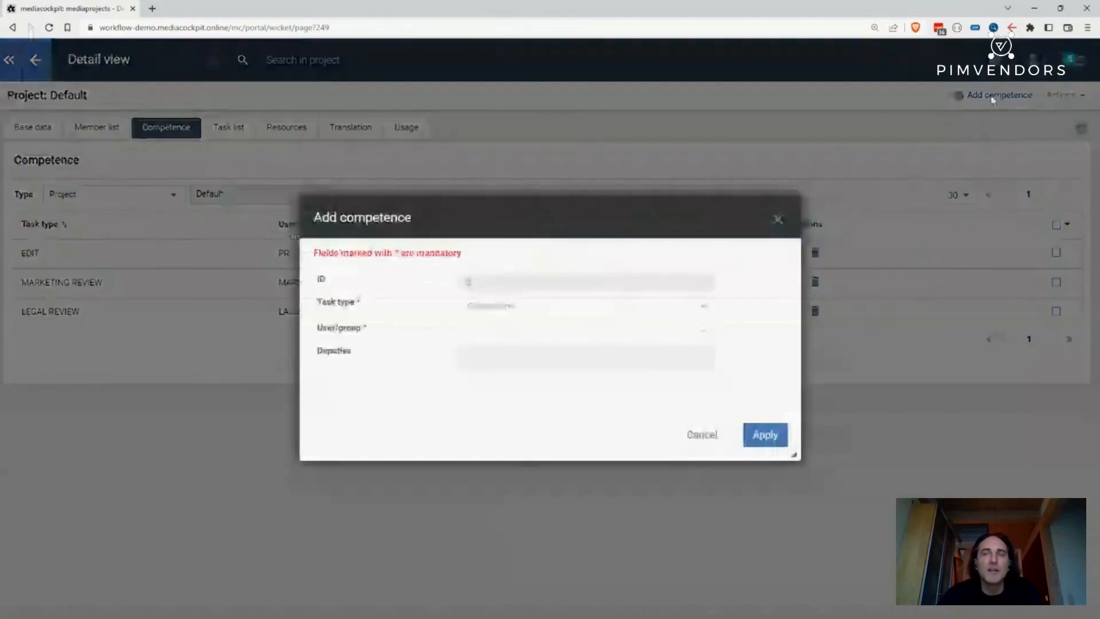
left_click(518, 306)
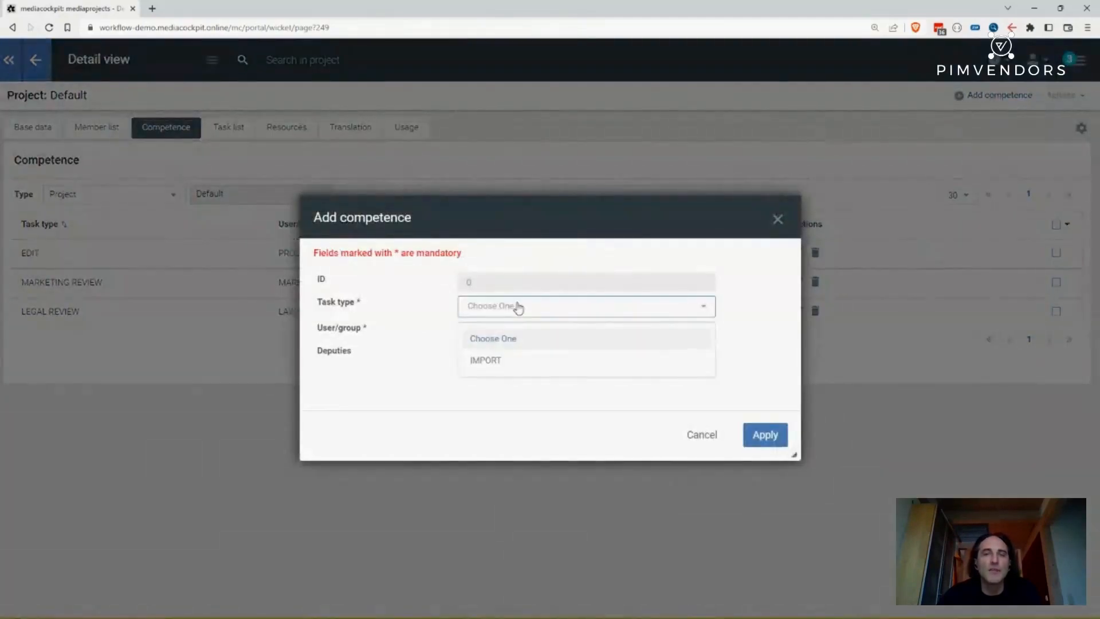
left_click(501, 361)
left_click(504, 329)
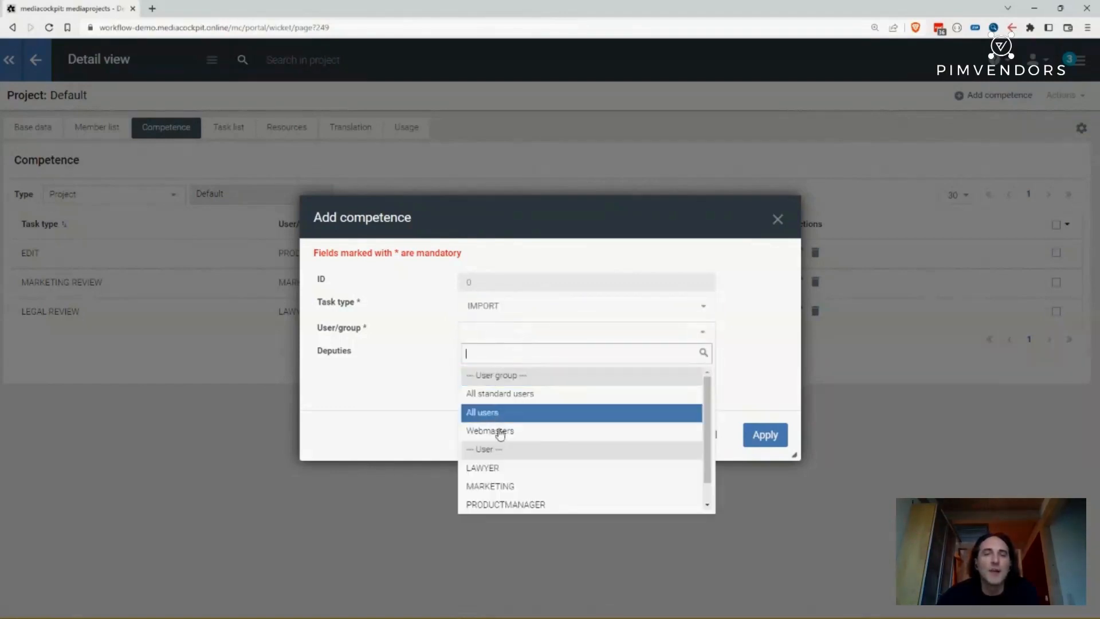
scroll(576, 445, "down", 2)
left_click(546, 496)
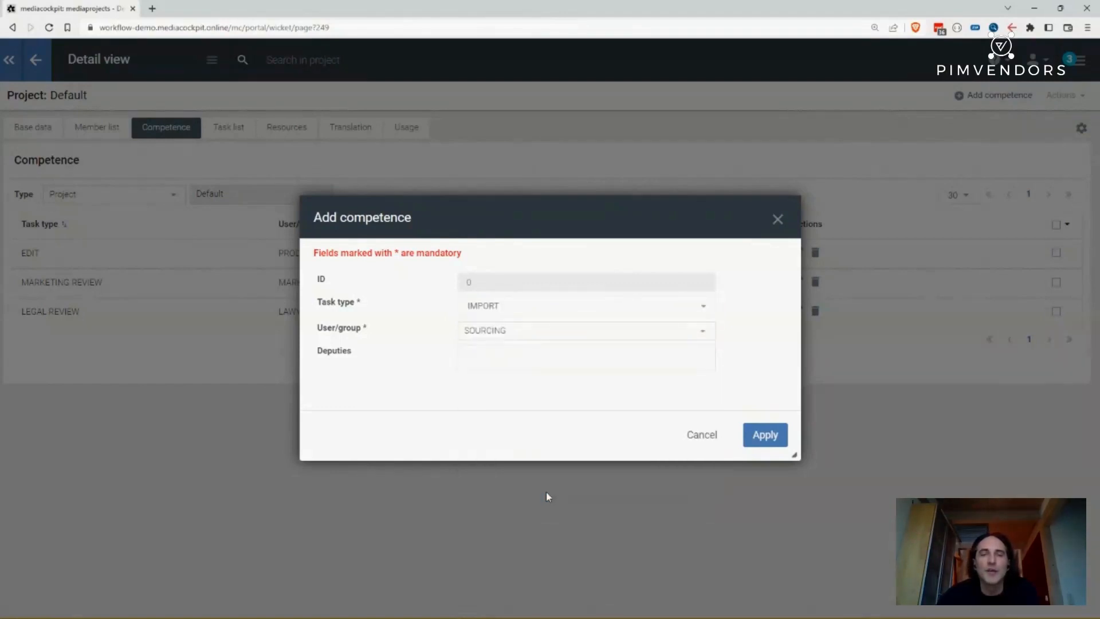
left_click(697, 438)
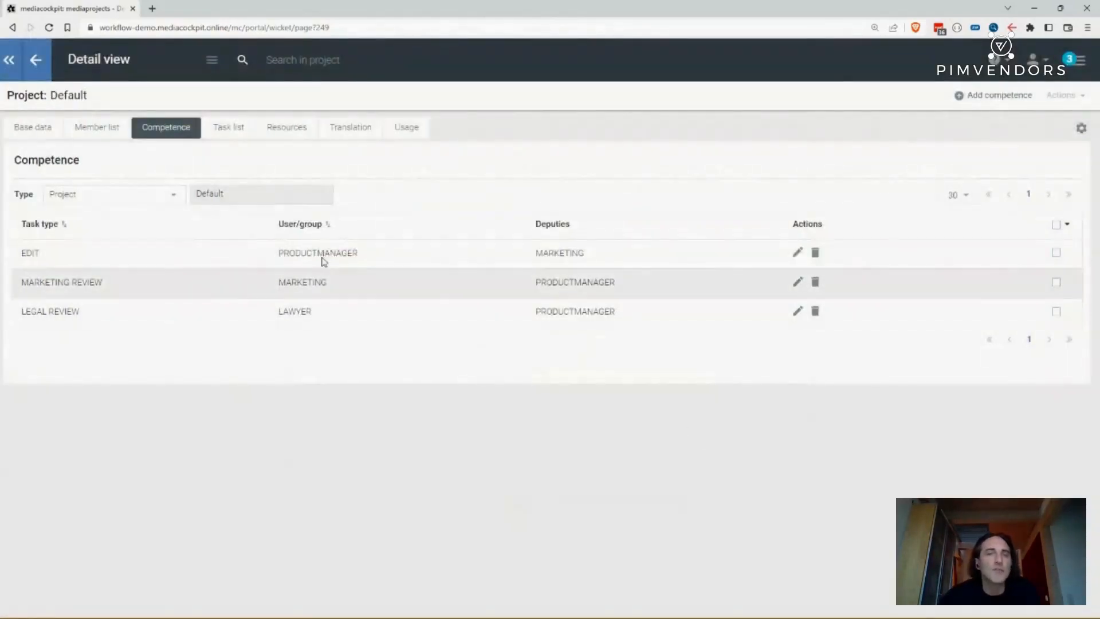
- Create an IMPORT task named "import new supplier data" with start date and planned finish 12/15/2022, 12:00:00 AM
left_click(242, 139)
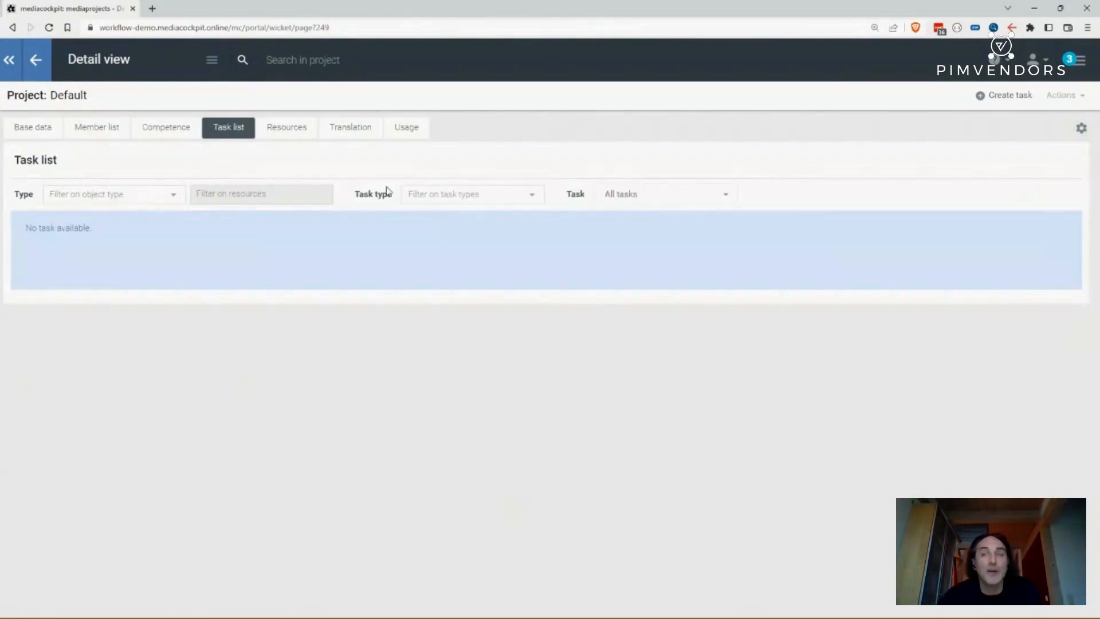
left_click(982, 97)
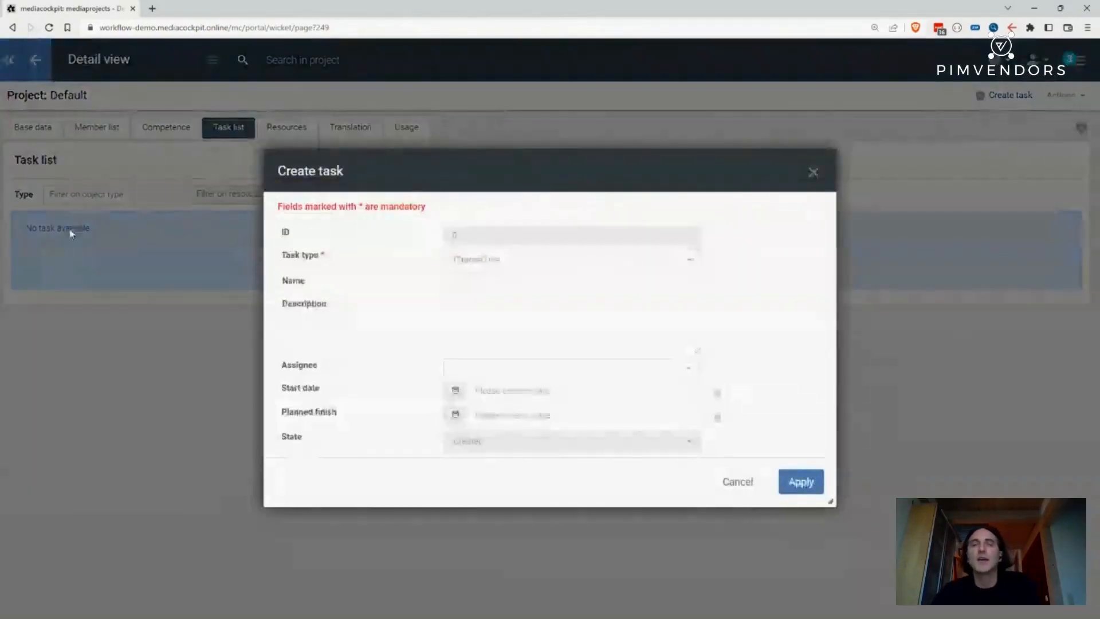
left_click(454, 265)
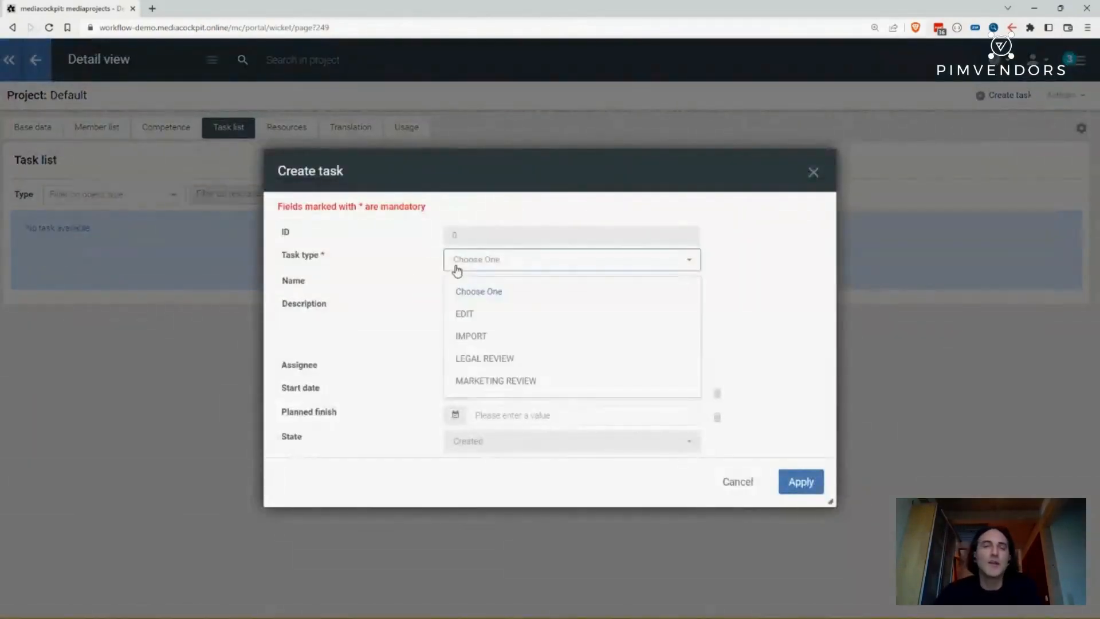
left_click(484, 336)
left_click(502, 282)
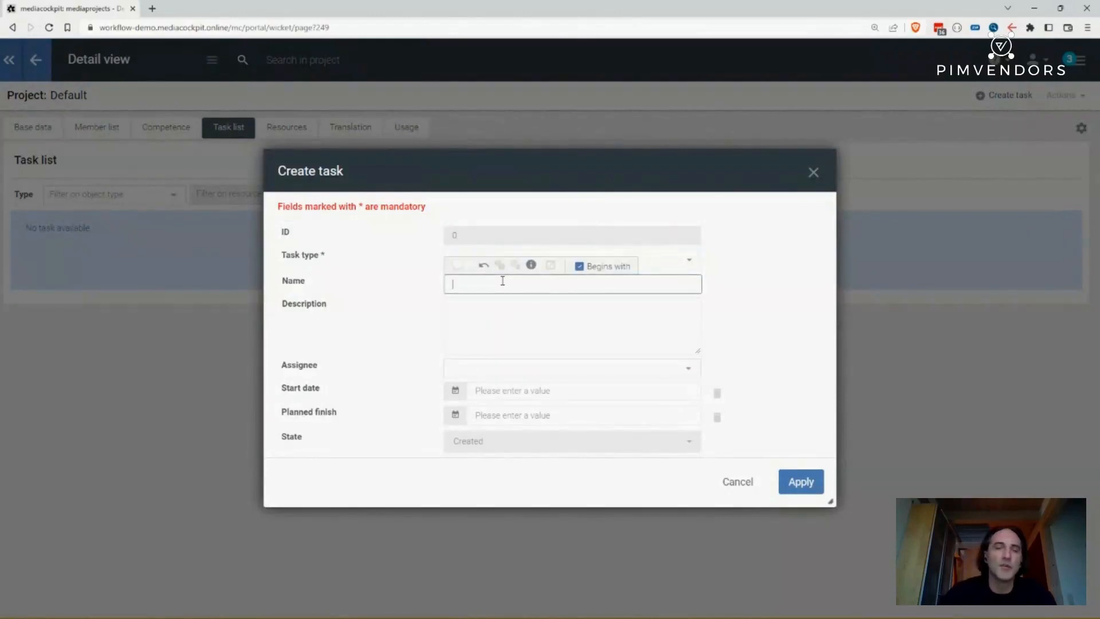
type("impo")
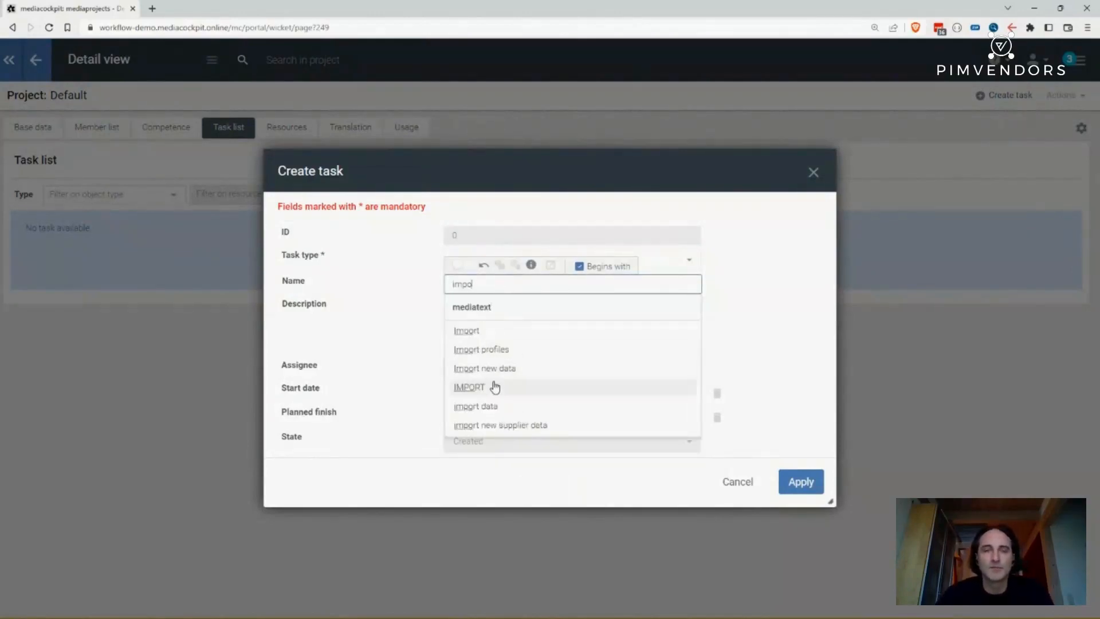
left_click(502, 426)
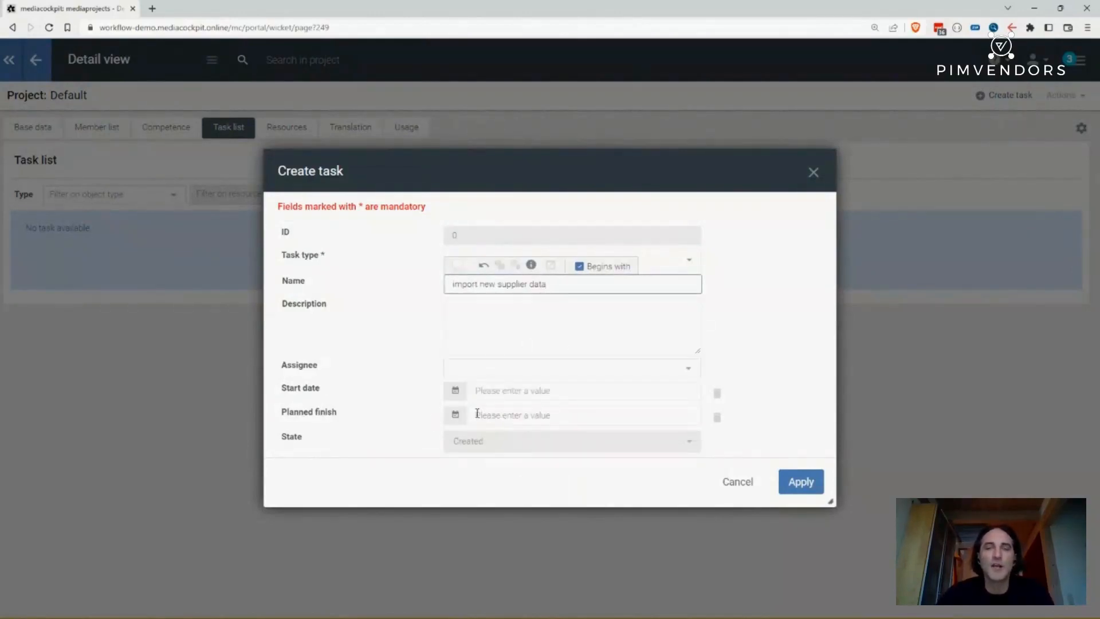
left_click(492, 390)
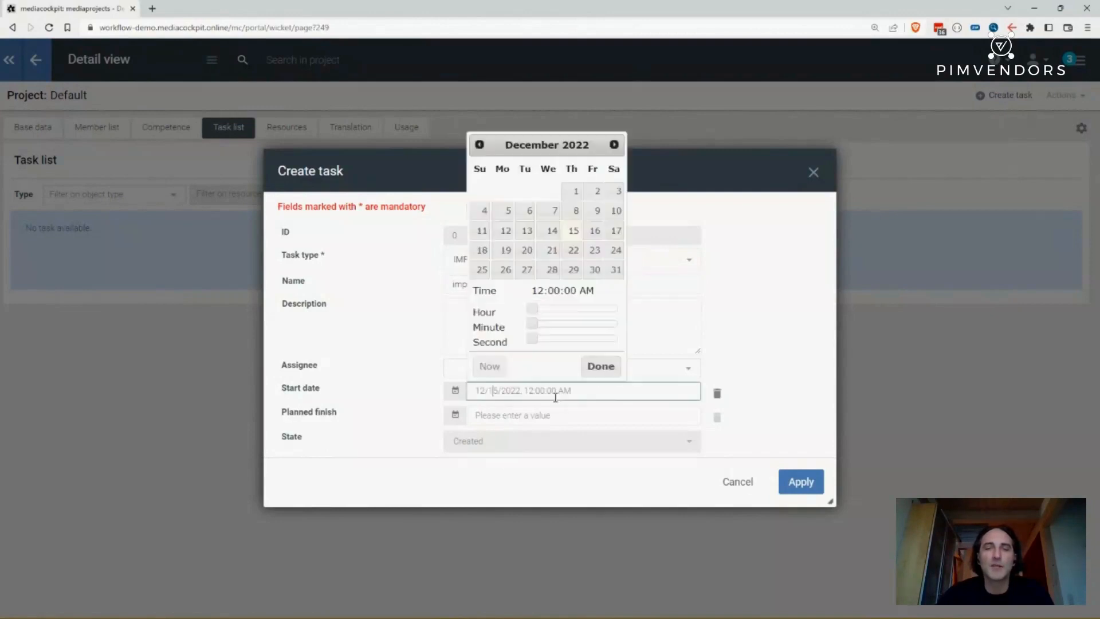
left_click(579, 415)
left_click(787, 341)
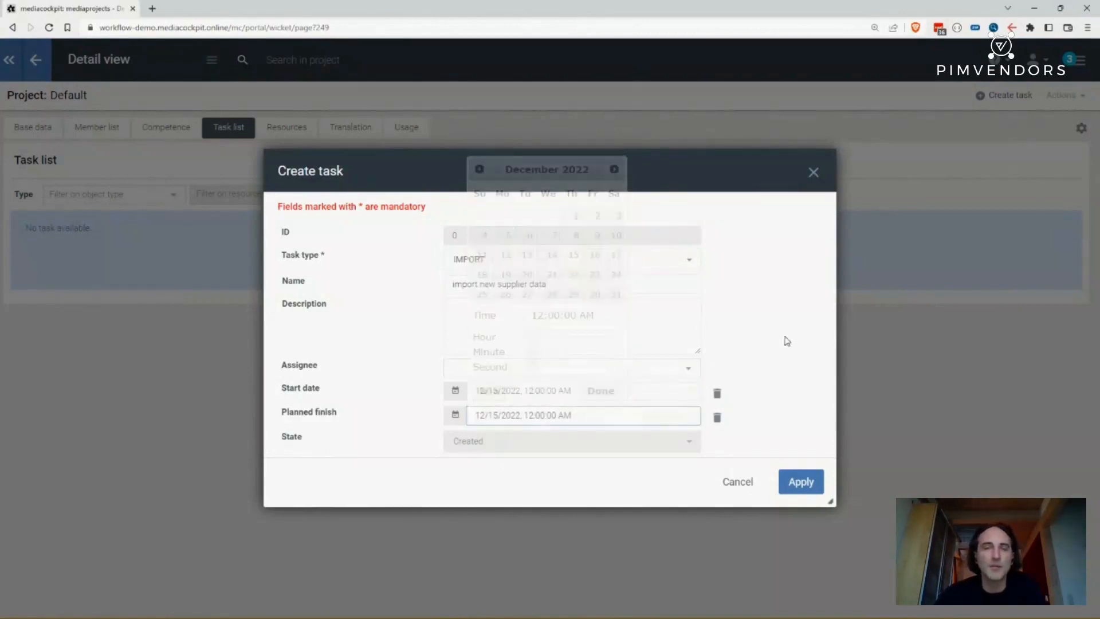
left_click(796, 477)
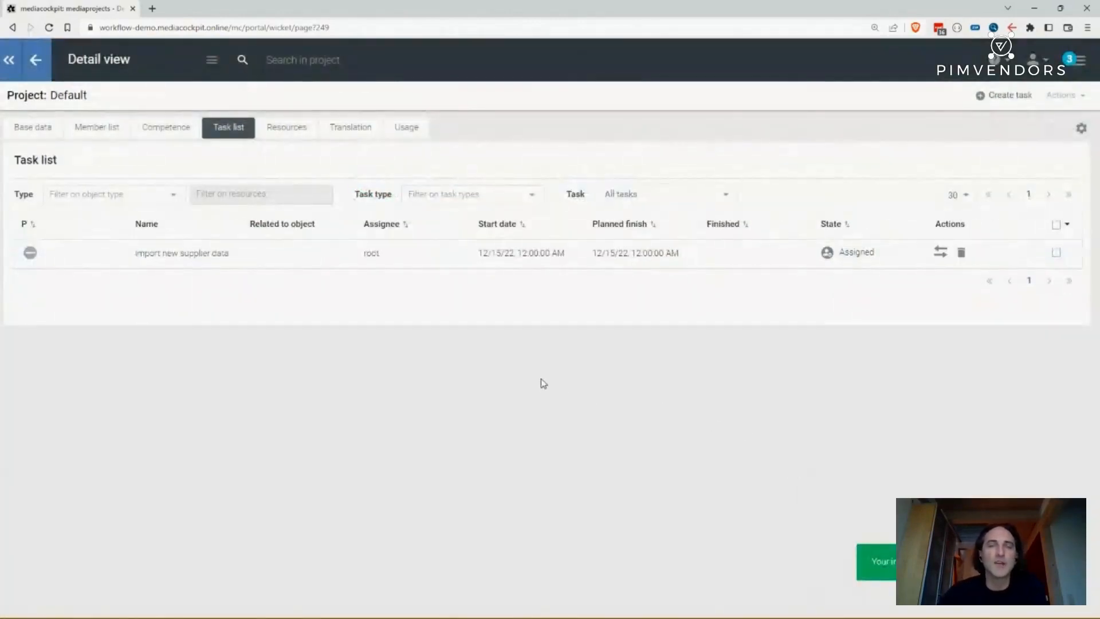
- Open the new task, change its assignee to SOURCING and save it
left_click(202, 254)
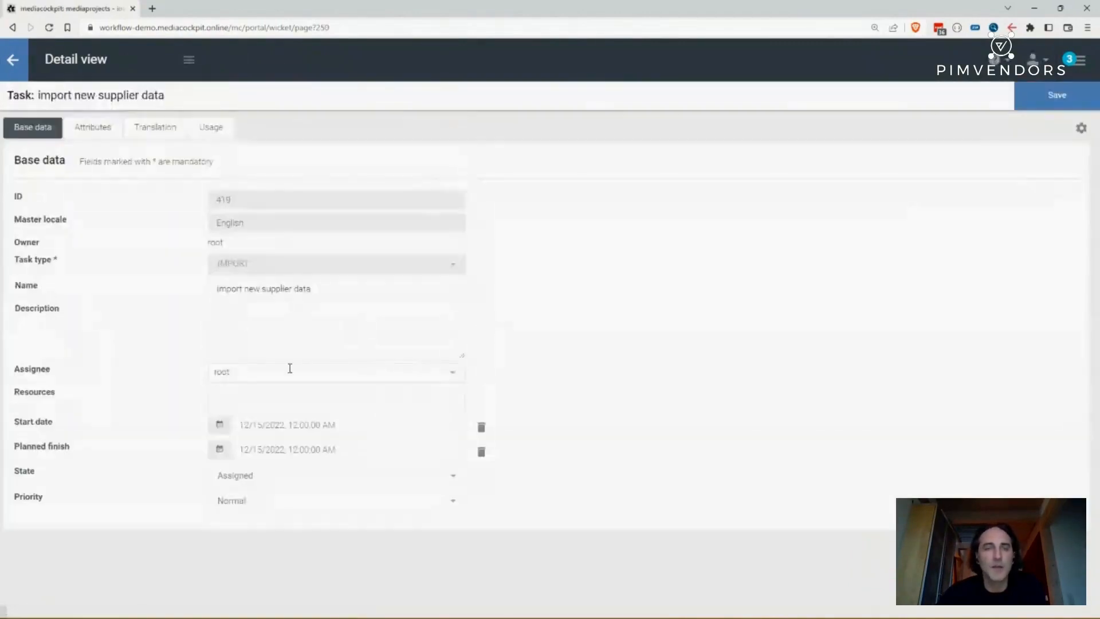
left_click(293, 375)
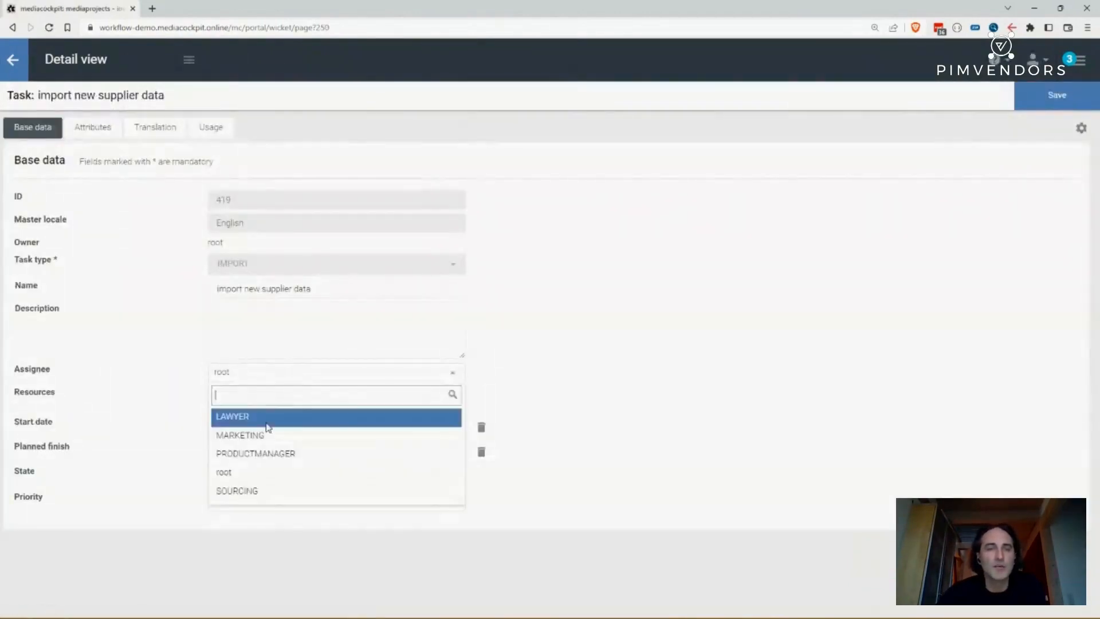
left_click(260, 493)
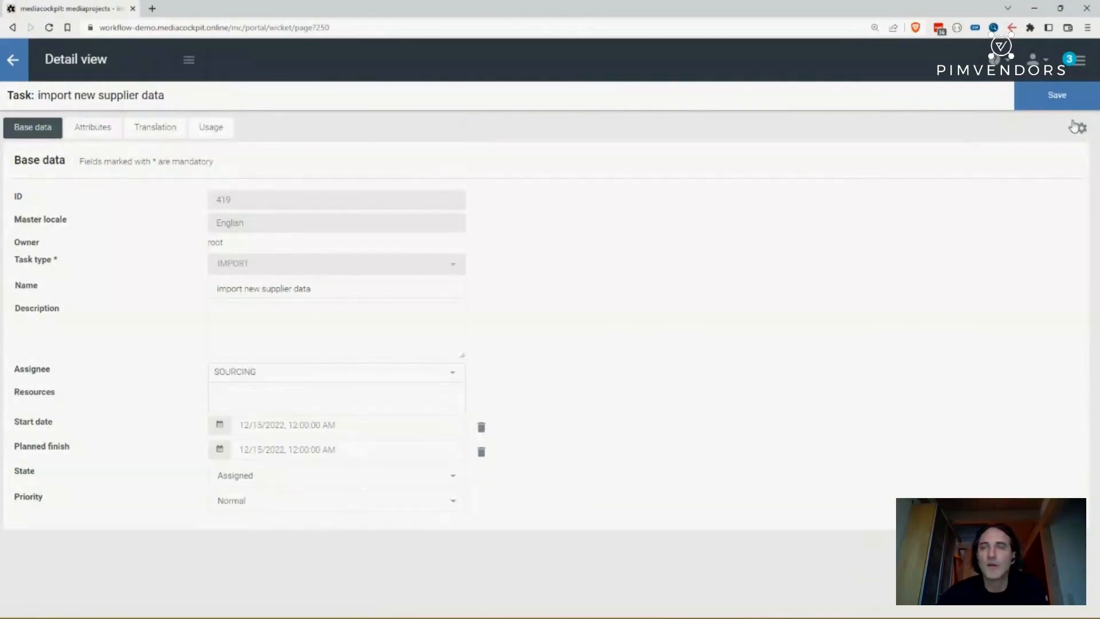
left_click(1051, 96)
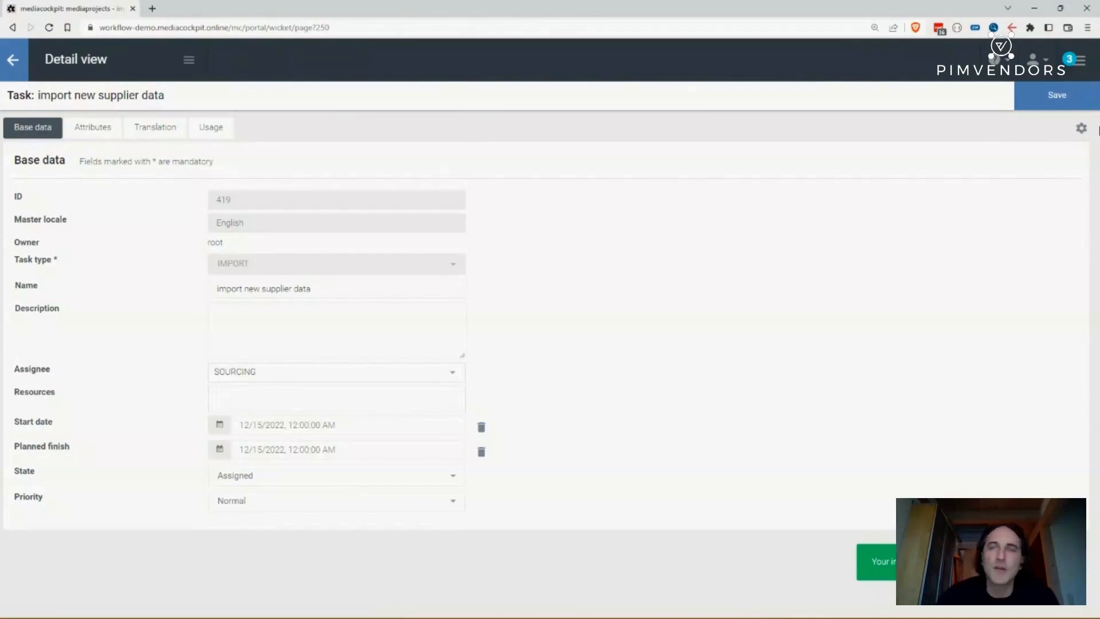
- Adopt the SOURCING user role and view its assigned task on the dashboard
left_click(1083, 60)
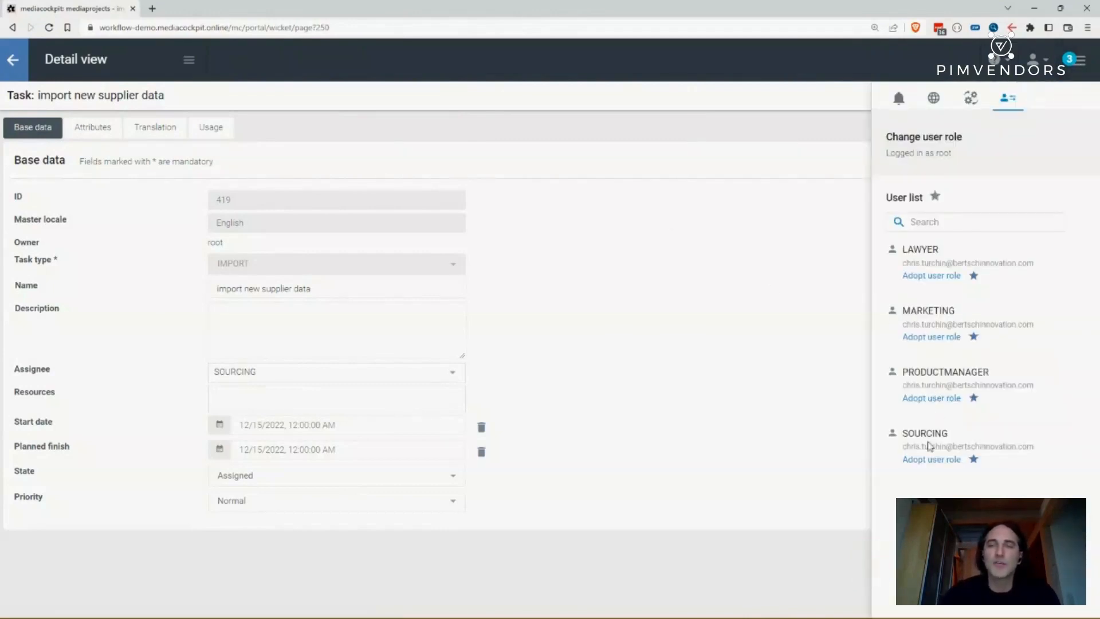
left_click(923, 461)
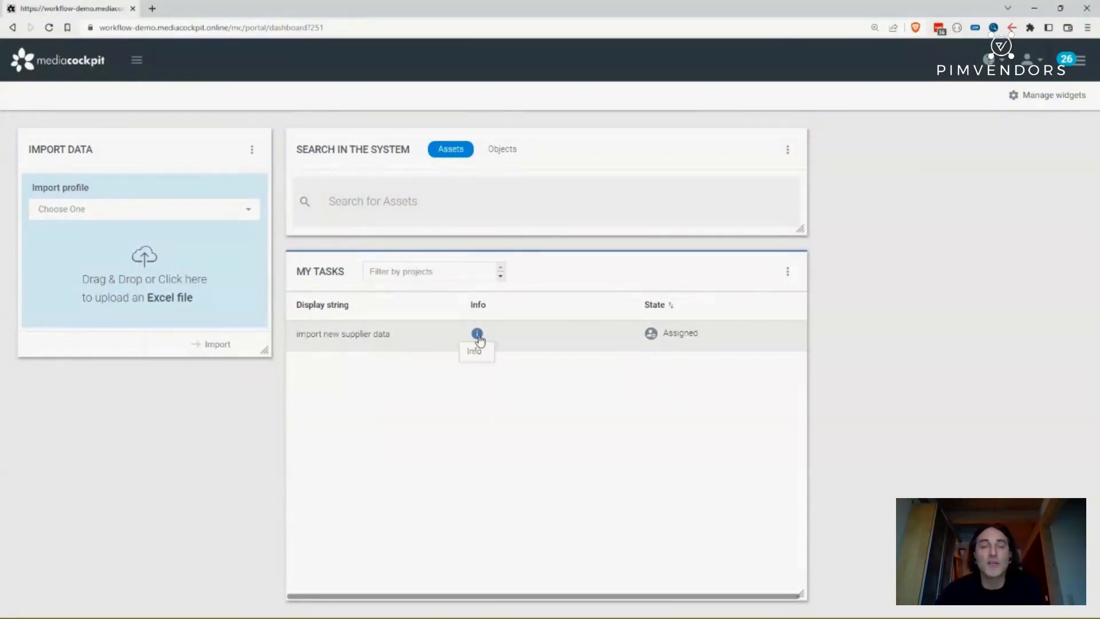
mouse_move(480, 340)
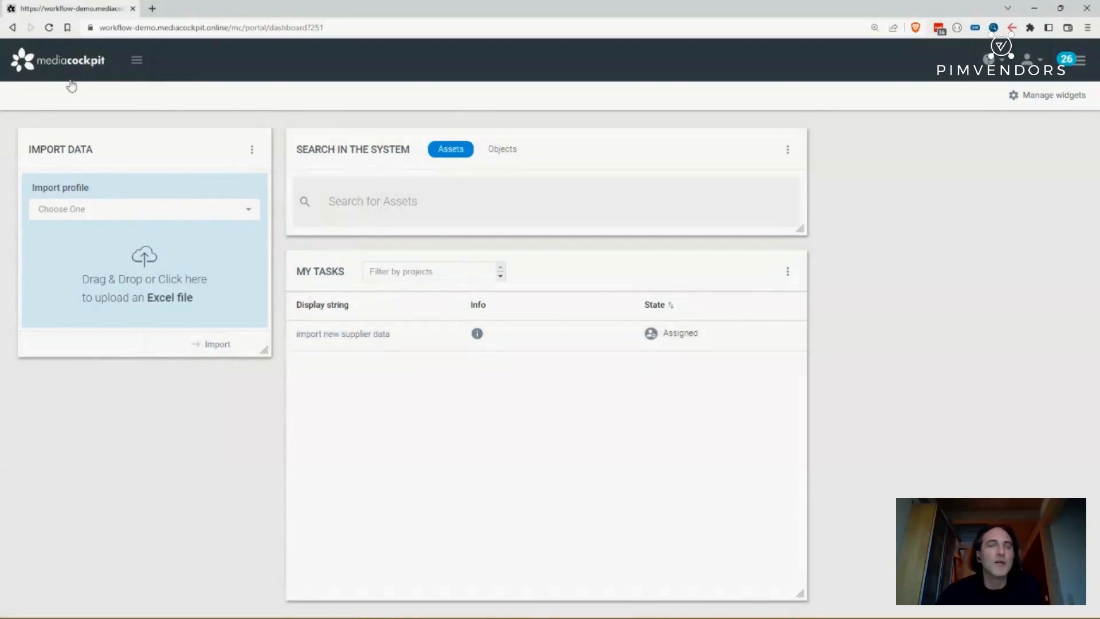
mouse_move(71, 81)
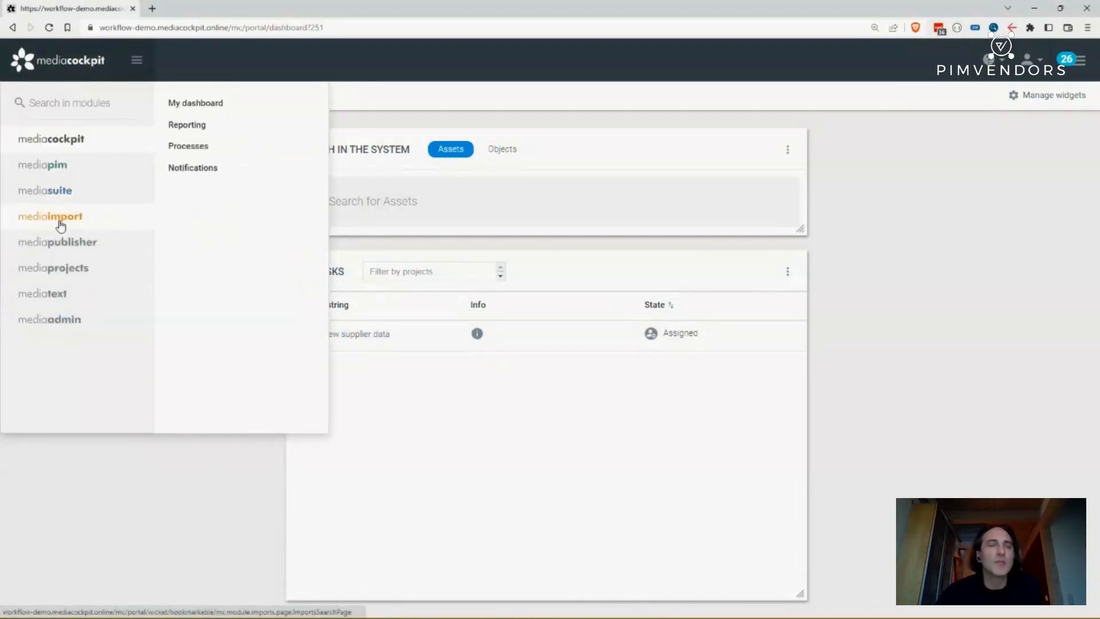
mouse_move(61, 225)
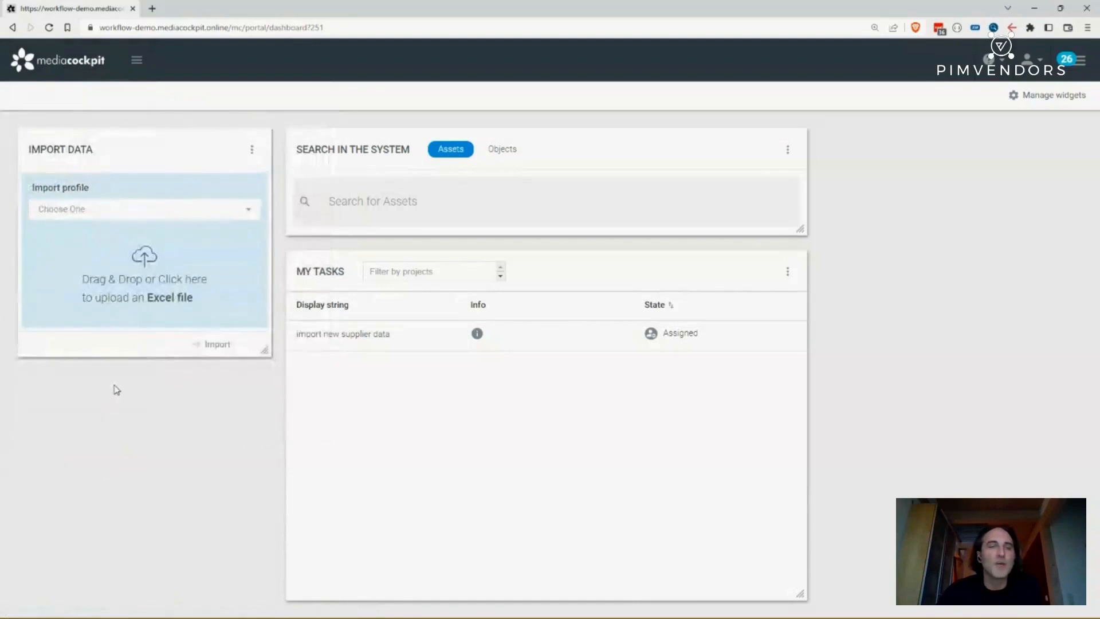
- Choose the Product import profile and pick Product import_template.csv from the Desktop for upload
left_click(131, 216)
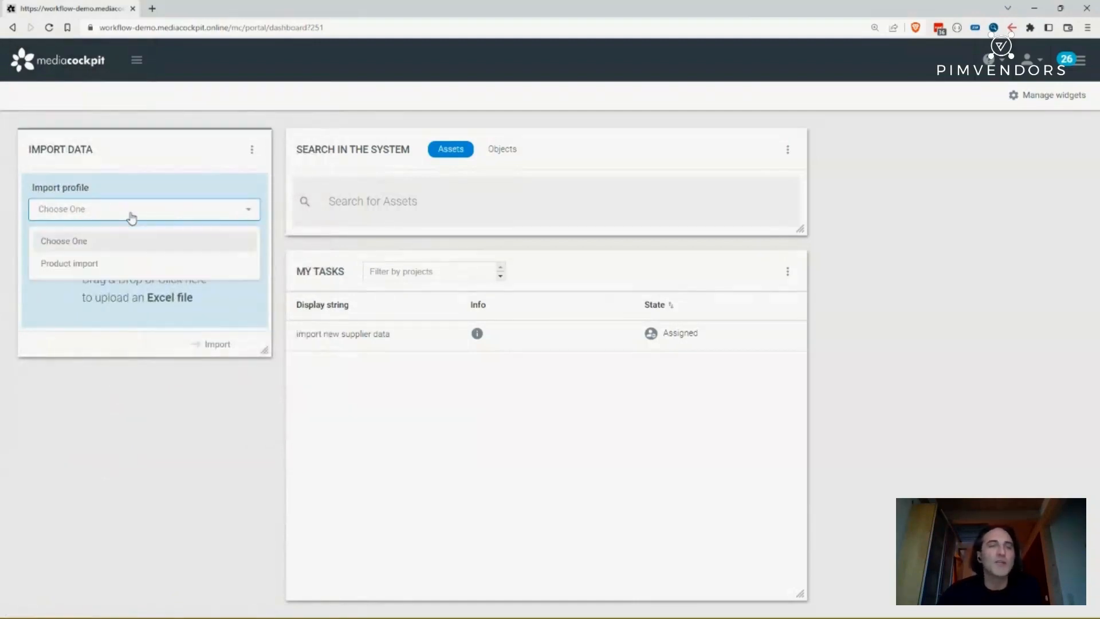
left_click(91, 265)
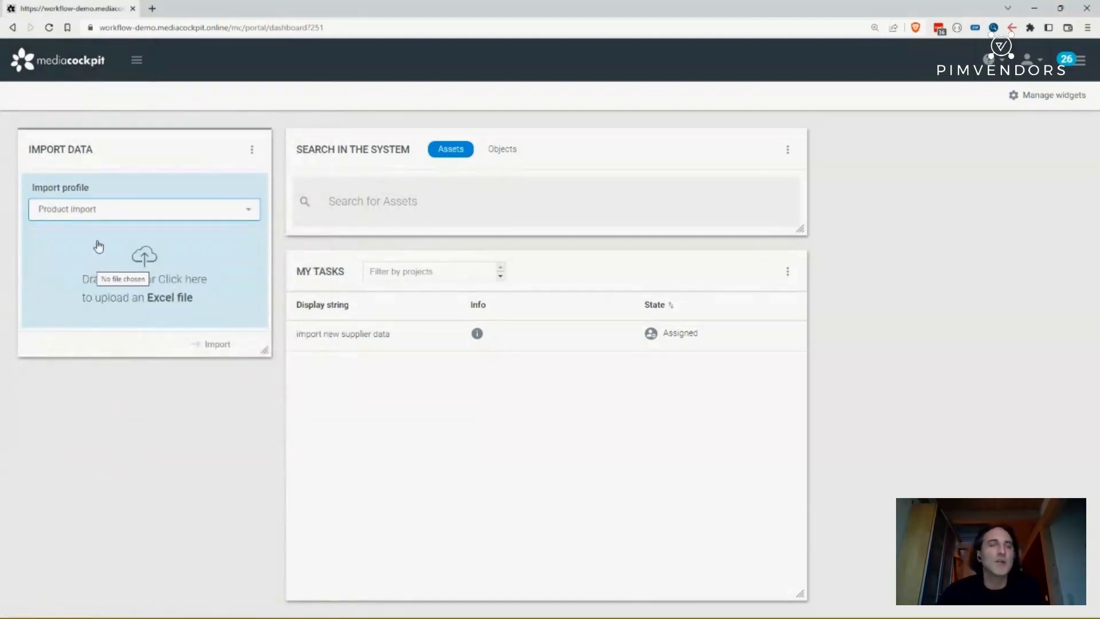
left_click(156, 280)
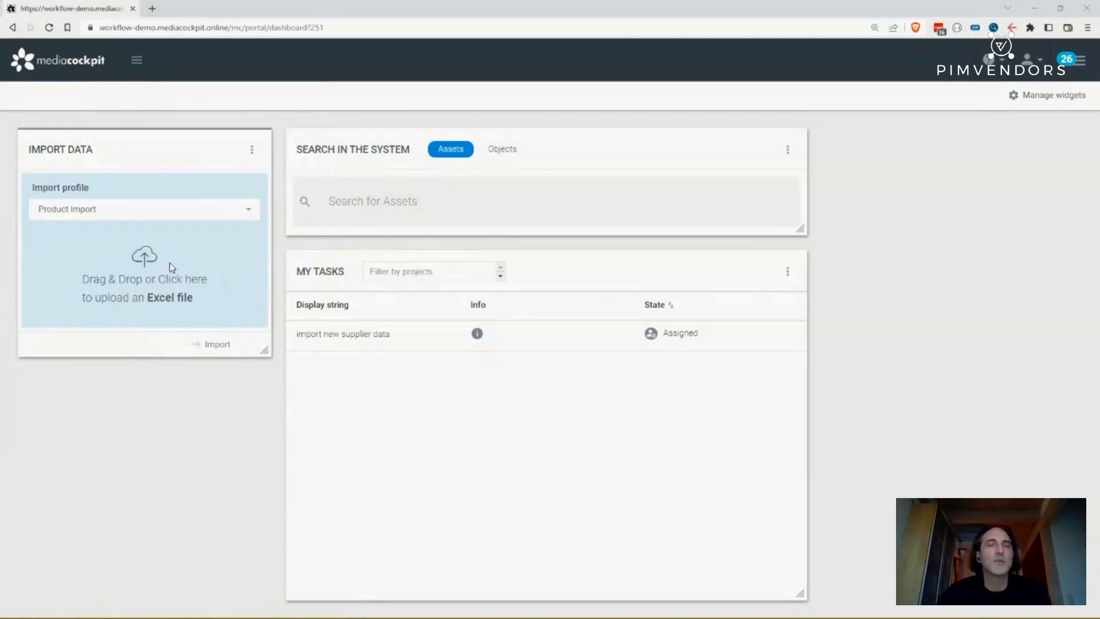
left_click(201, 260)
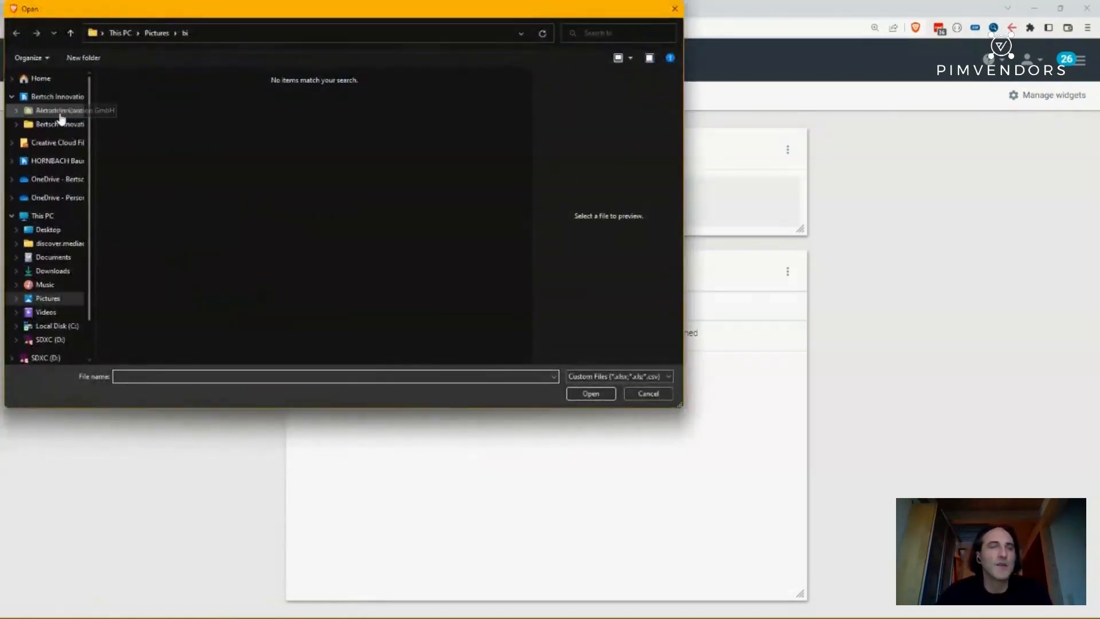
left_click(49, 229)
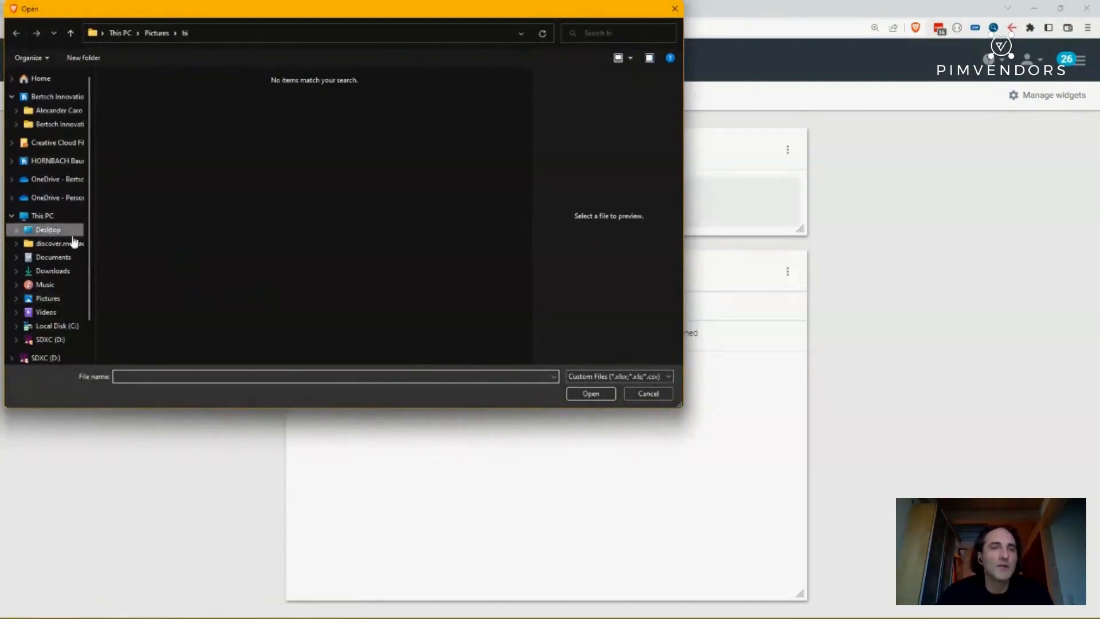
left_click(166, 97)
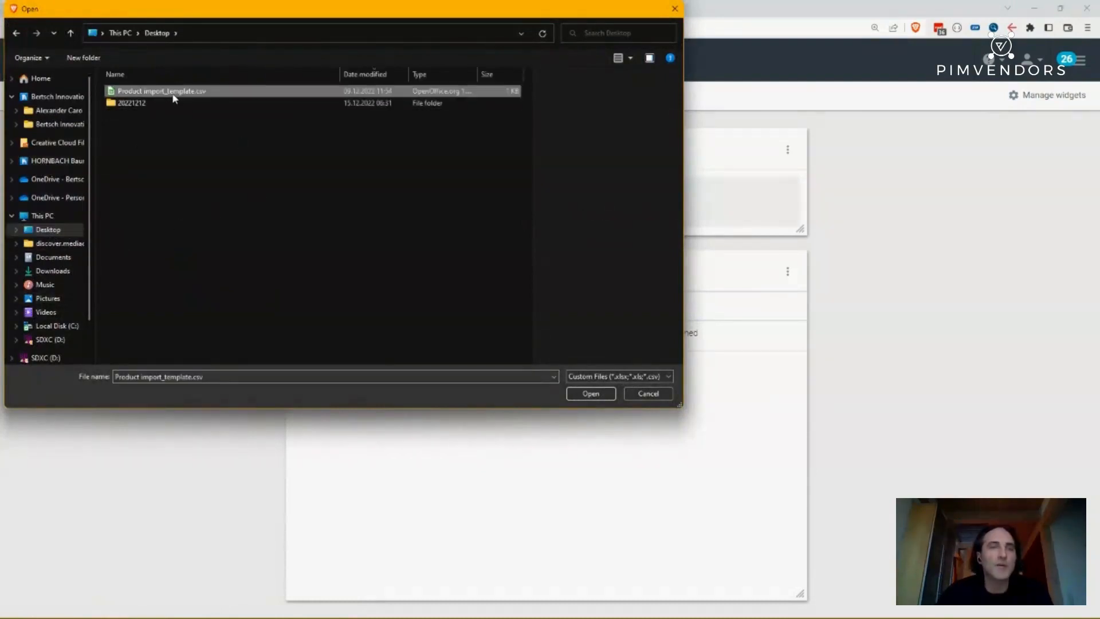
- Switch to the spreadsheet to inspect the template's contents, then return to the file dialog
key("alt+Tab")
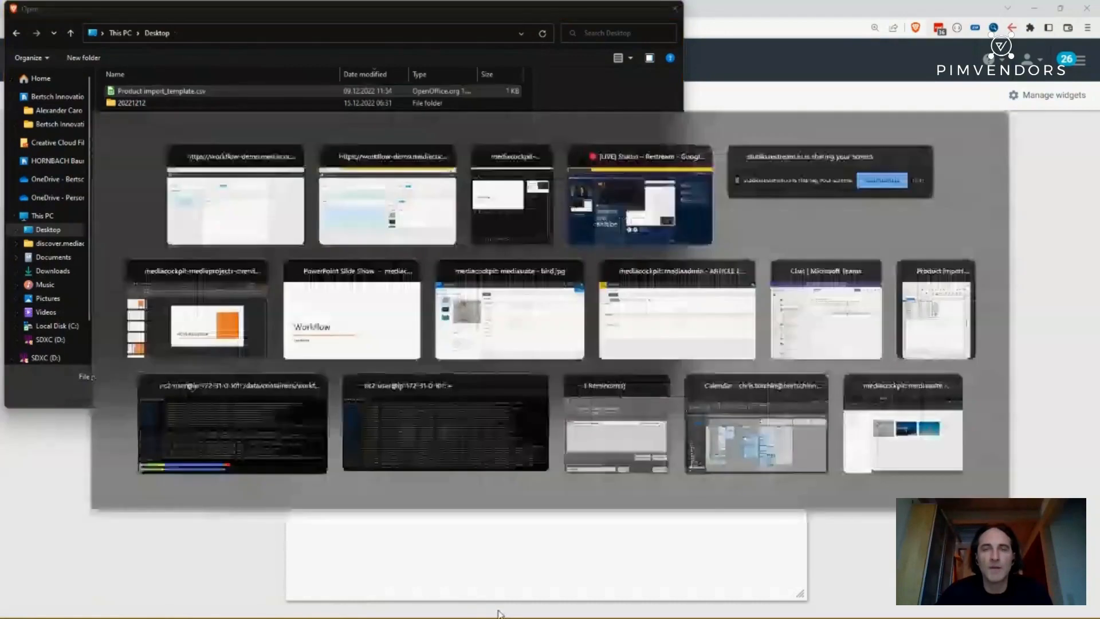
key("alt+Tab")
key("alt+Tab")
key("alt+Tab")
key("alt+Tab")
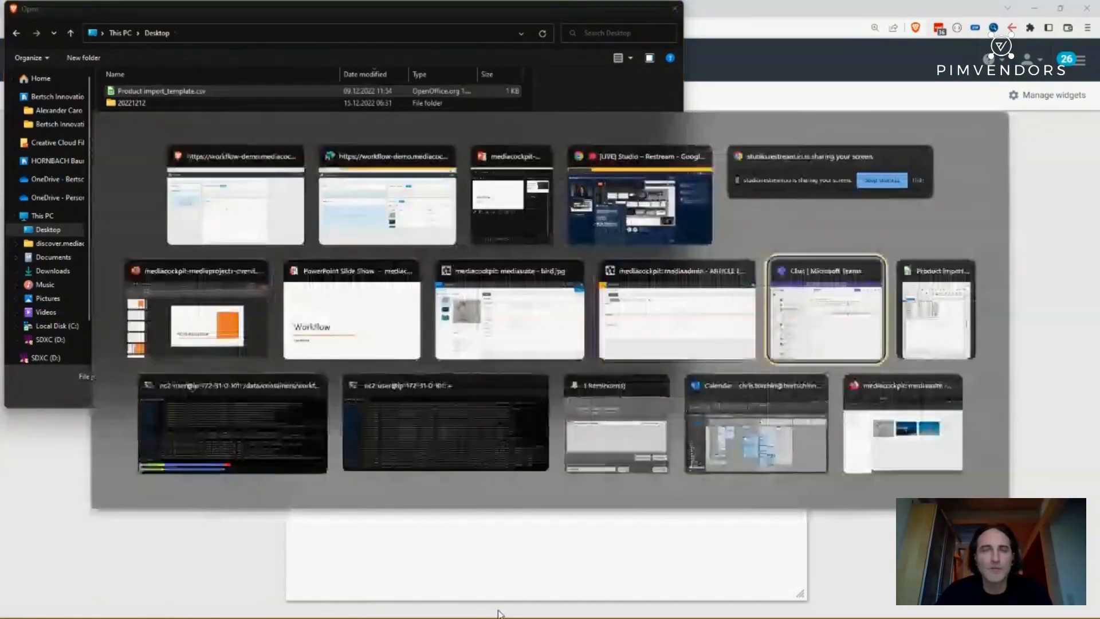
key("alt+Tab")
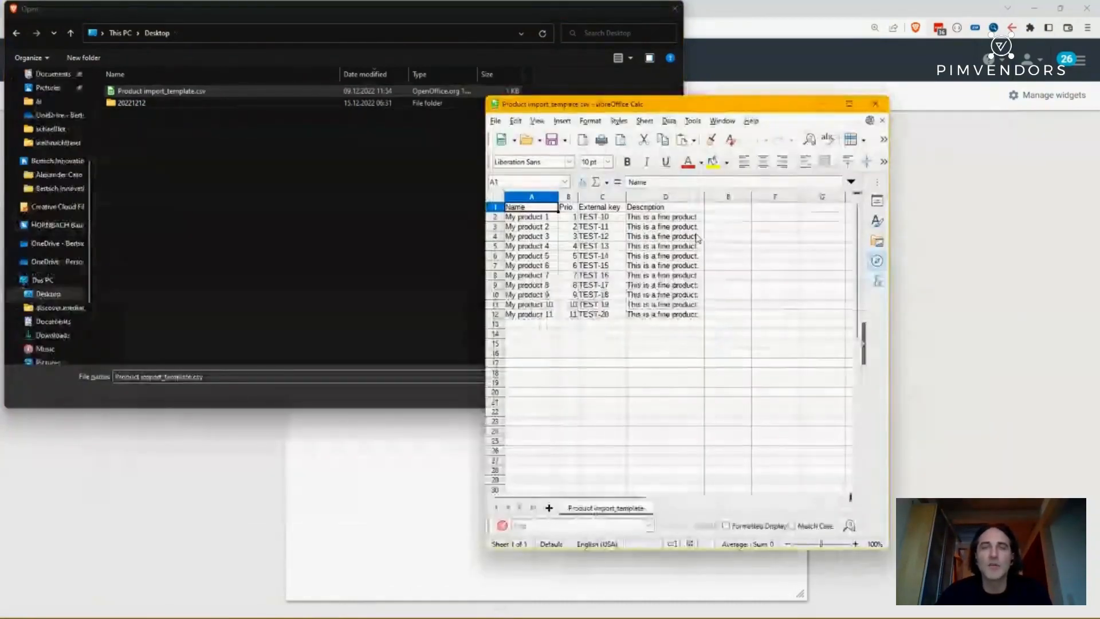
left_click(824, 105)
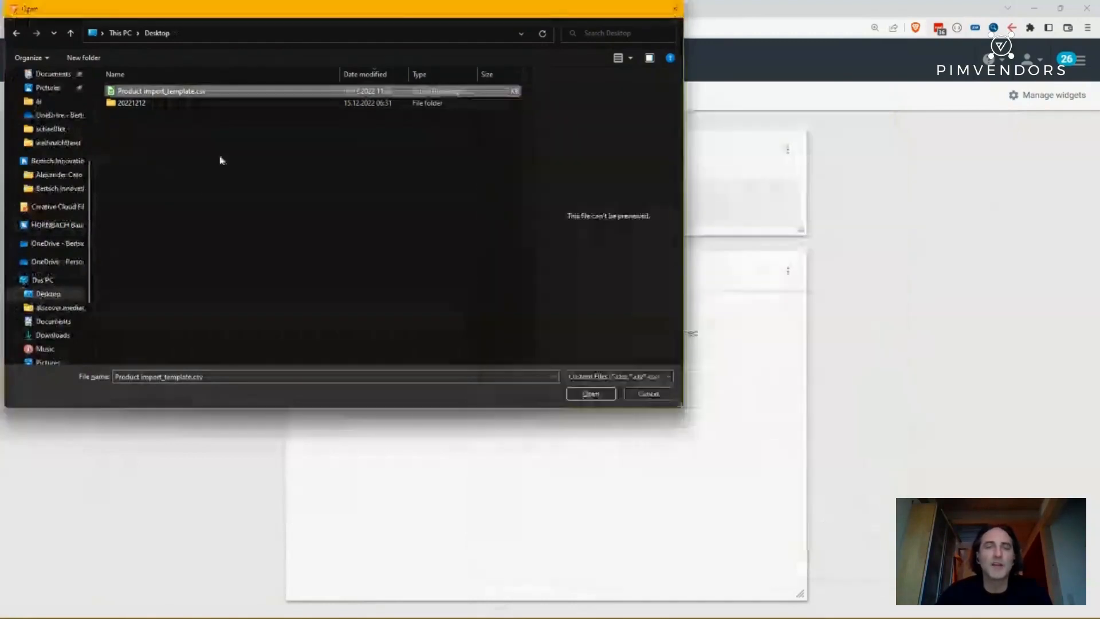
- Confirm the selected file and run the import
left_click(590, 394)
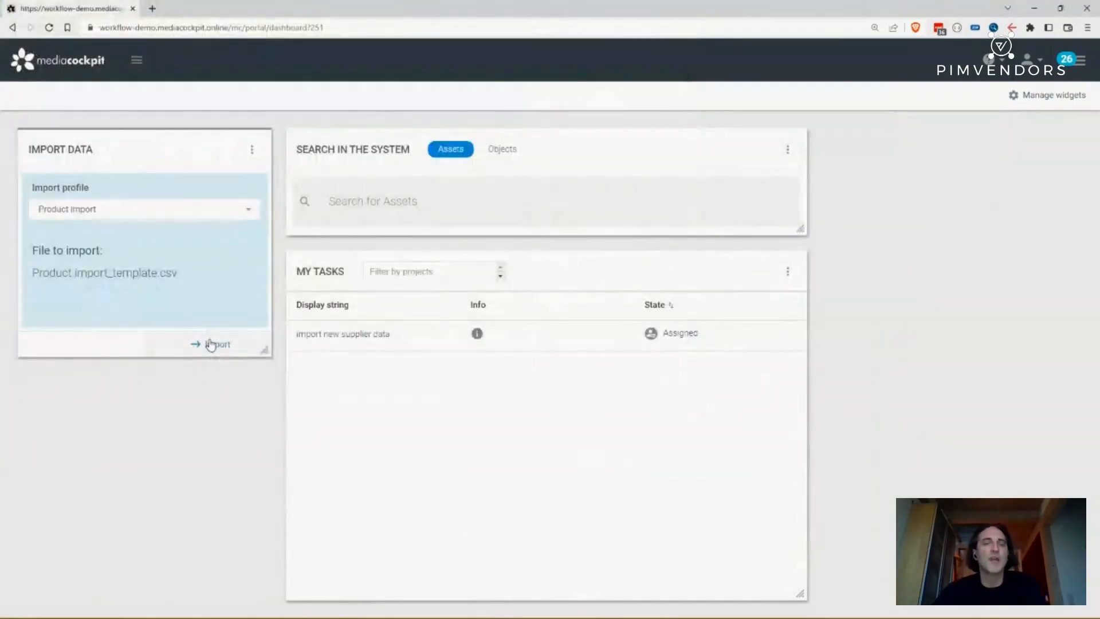
left_click(211, 344)
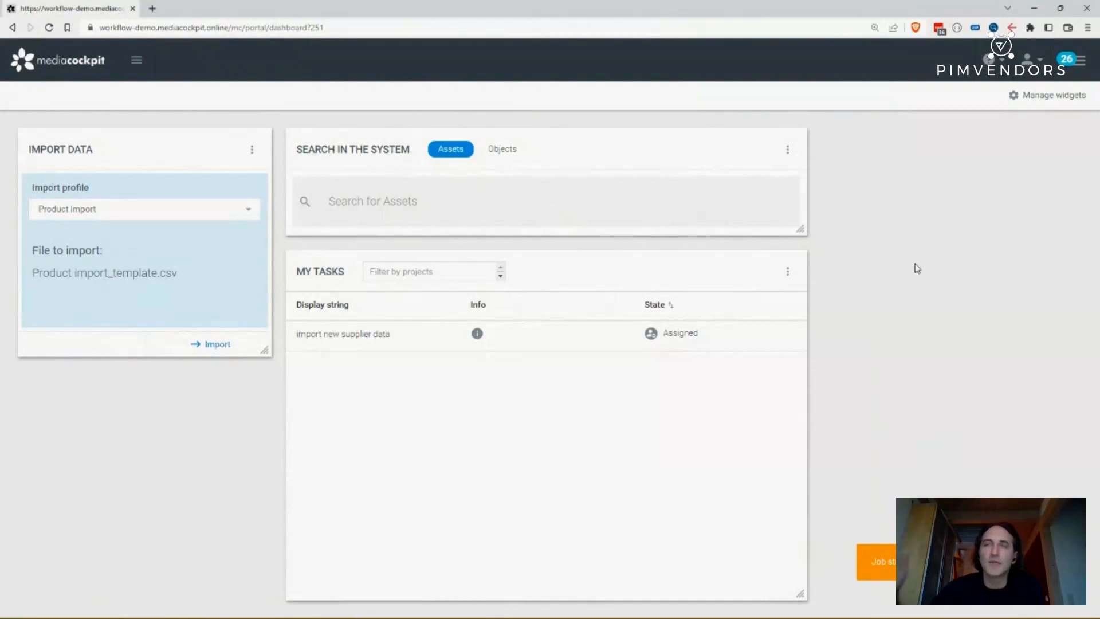
- Open the notifications panel to check the import status, then close it
left_click(1073, 69)
left_click(1074, 70)
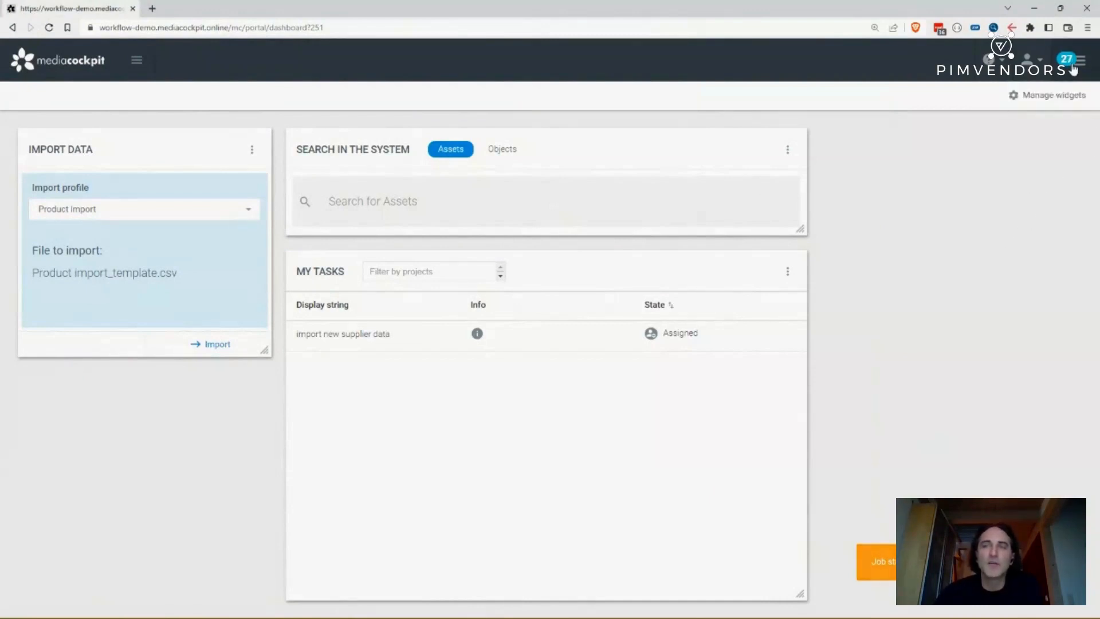
left_click(899, 102)
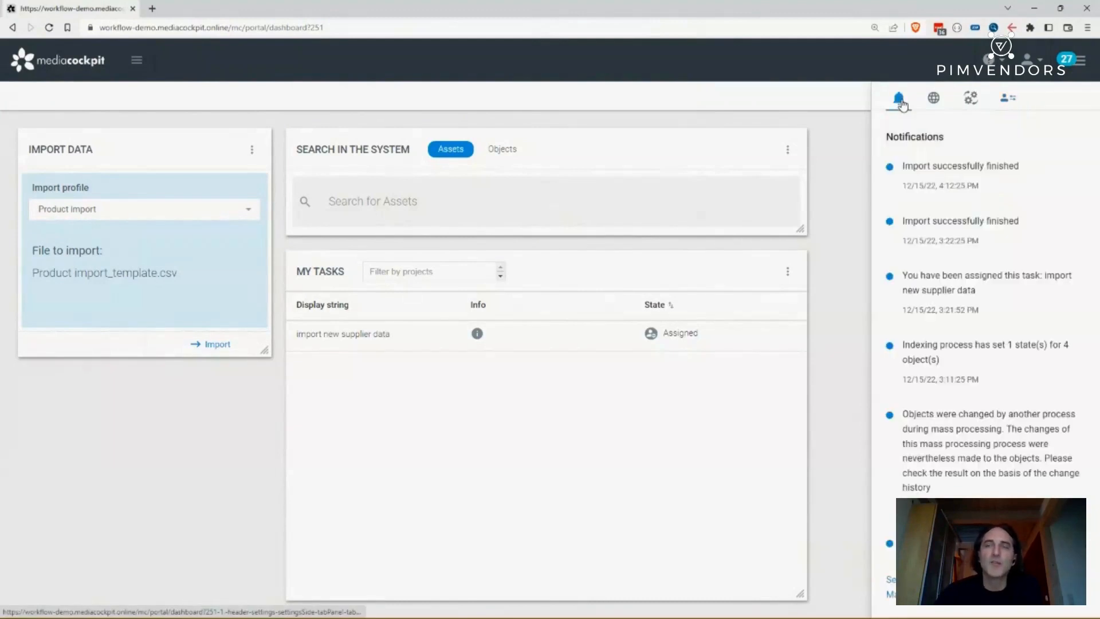
left_click(1081, 60)
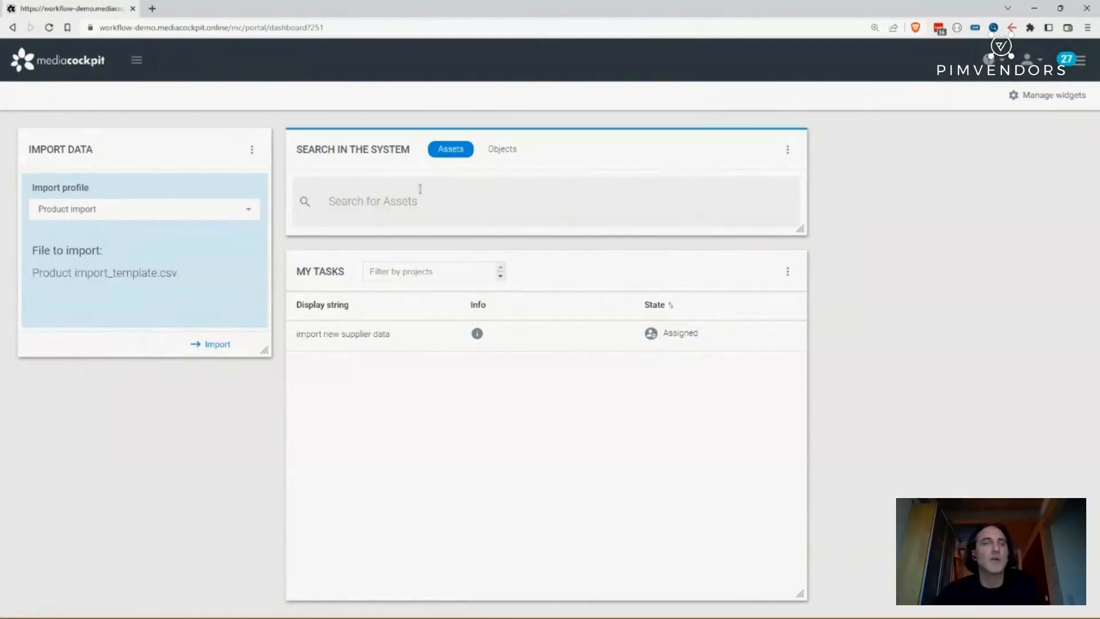
- Switch to the mediapim module and expand the My products folder
left_click(73, 67)
left_click(53, 168)
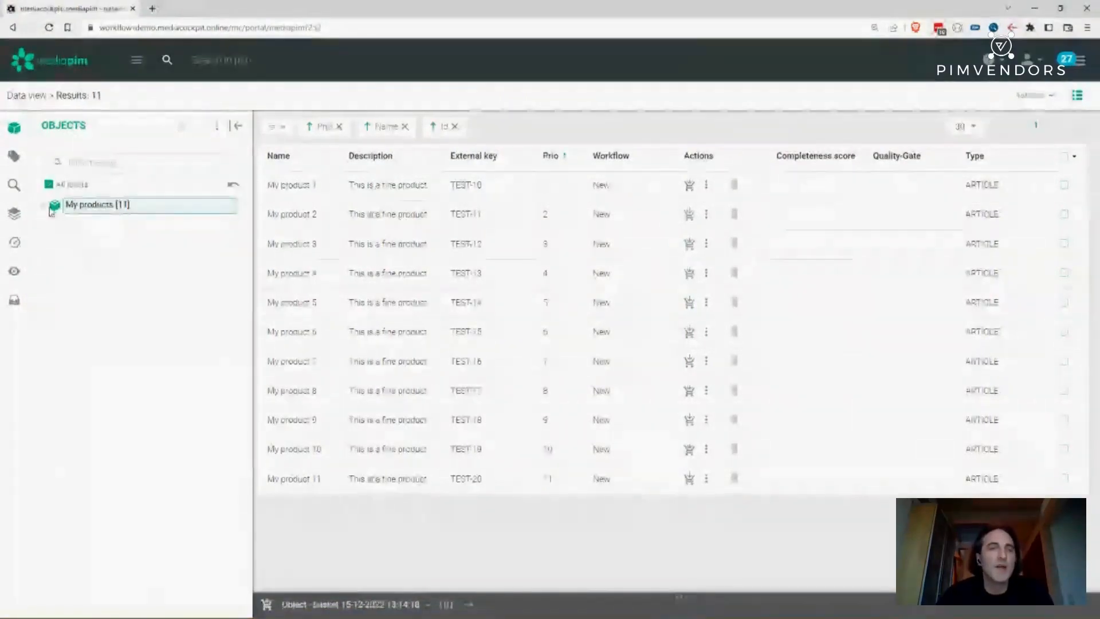
left_click(51, 211)
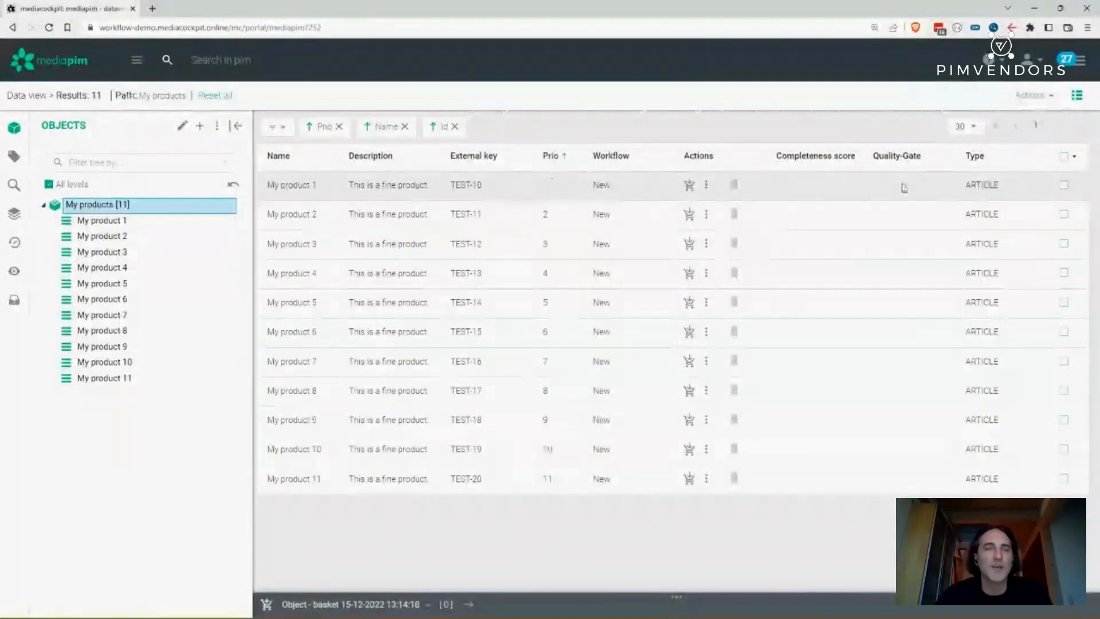
- Open My product 1 and review its base data, translation and classification tabs
left_click(309, 191)
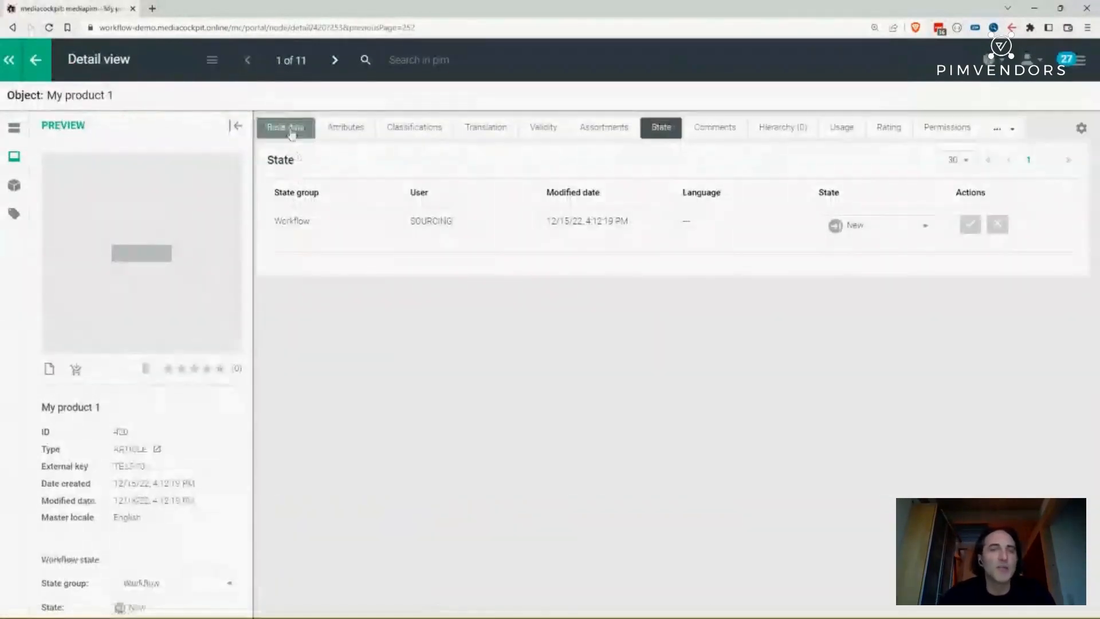
left_click(291, 130)
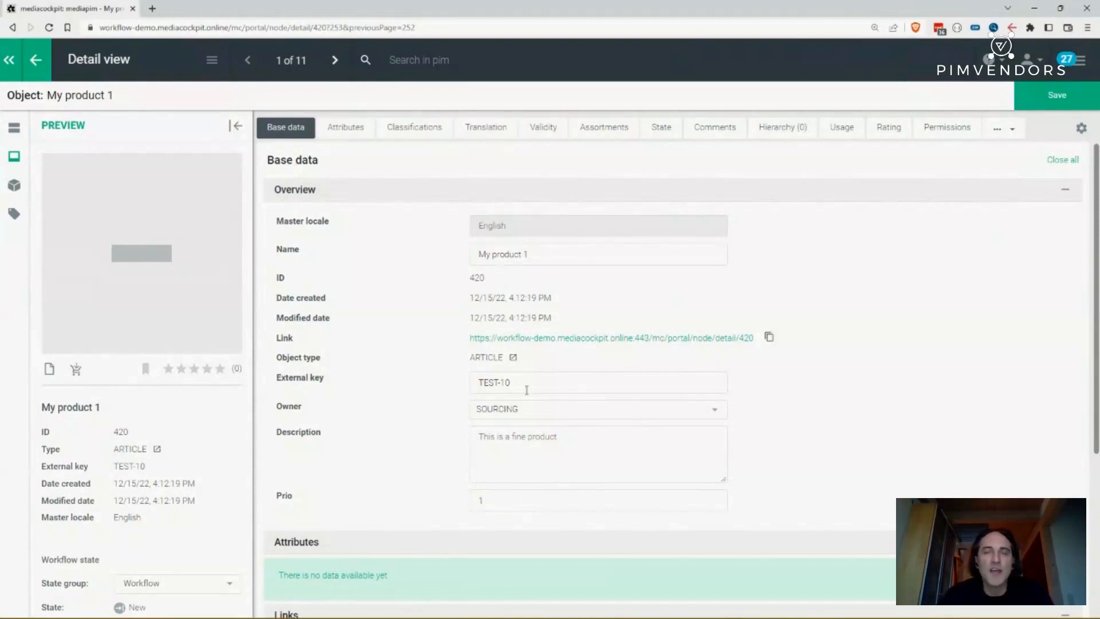
left_click(489, 136)
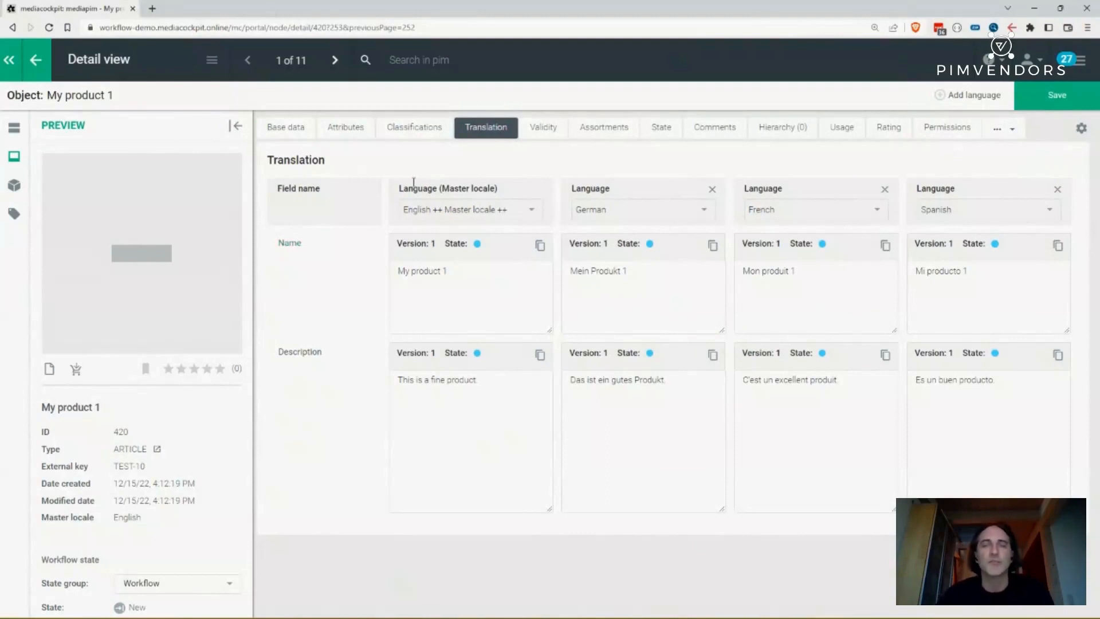
left_click(419, 131)
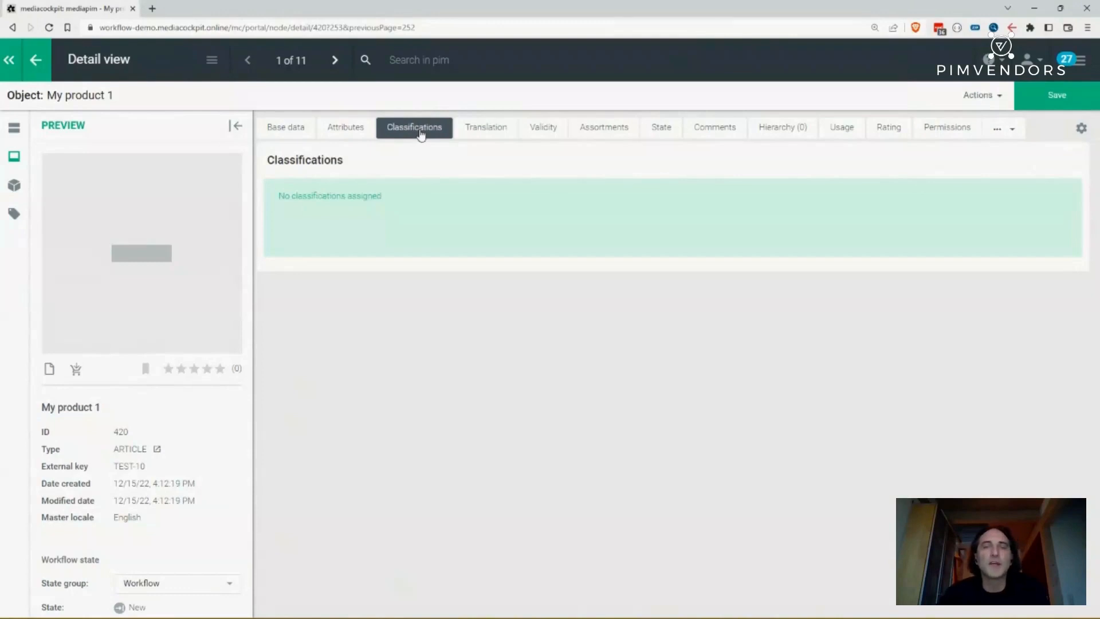
- Assign the Product class > Base product > Widget classification to the product
left_click(992, 96)
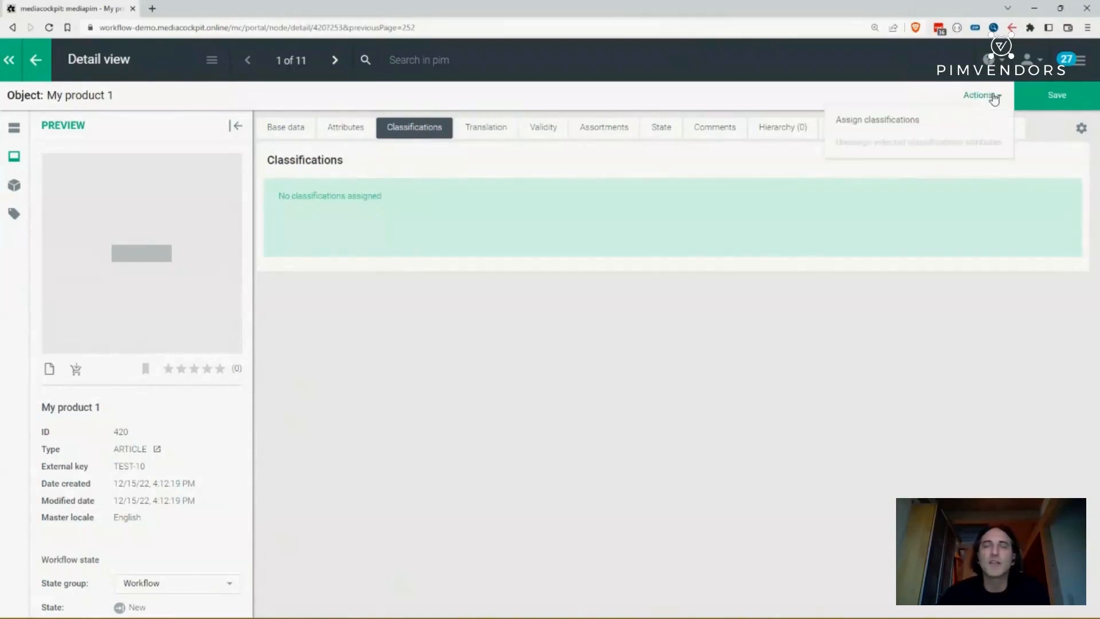
left_click(901, 121)
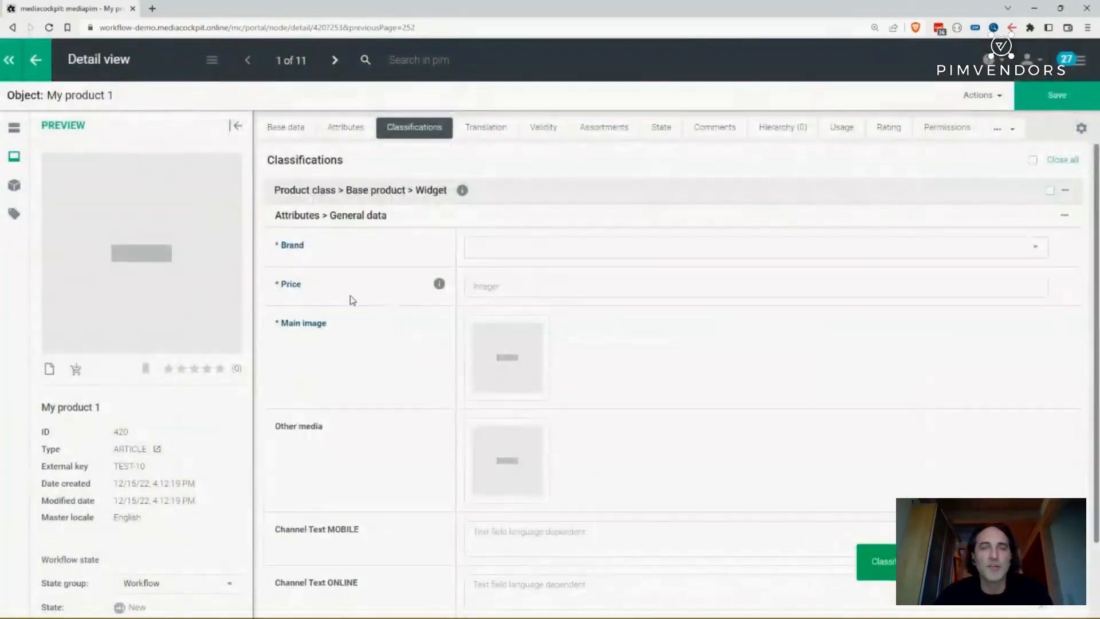
- Review the product's attributes using the attribute filter and context options
left_click(358, 135)
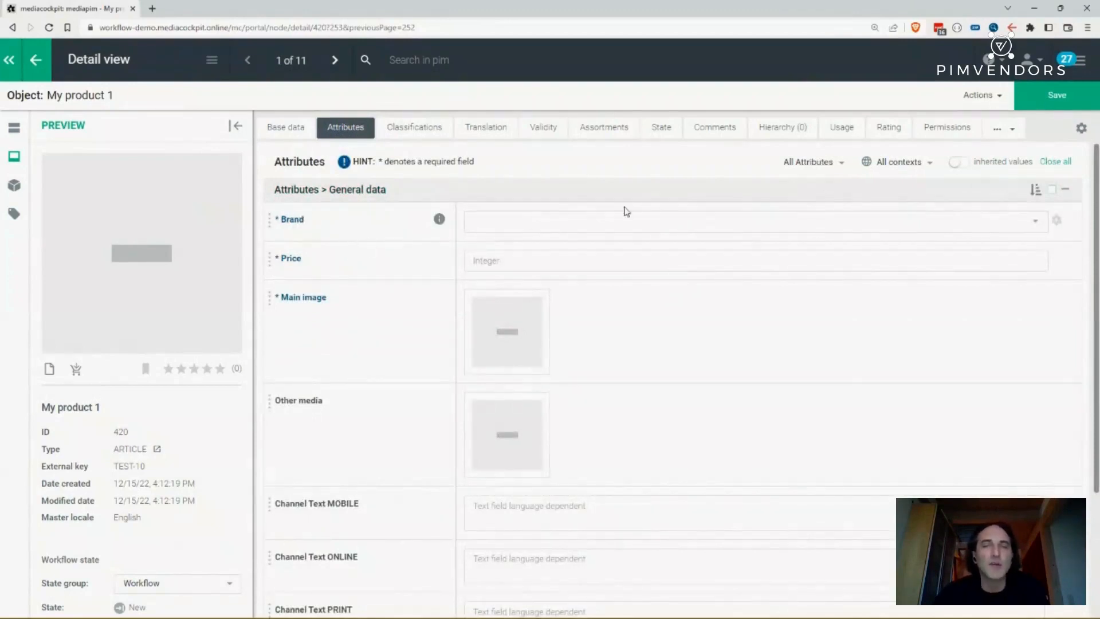
left_click(812, 173)
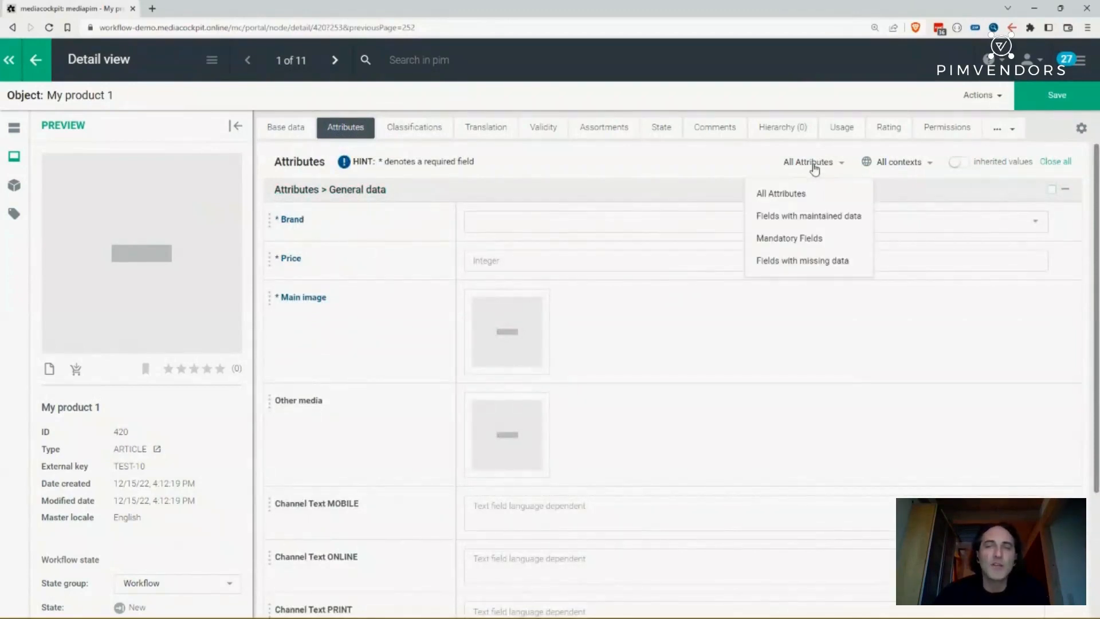
left_click(800, 245)
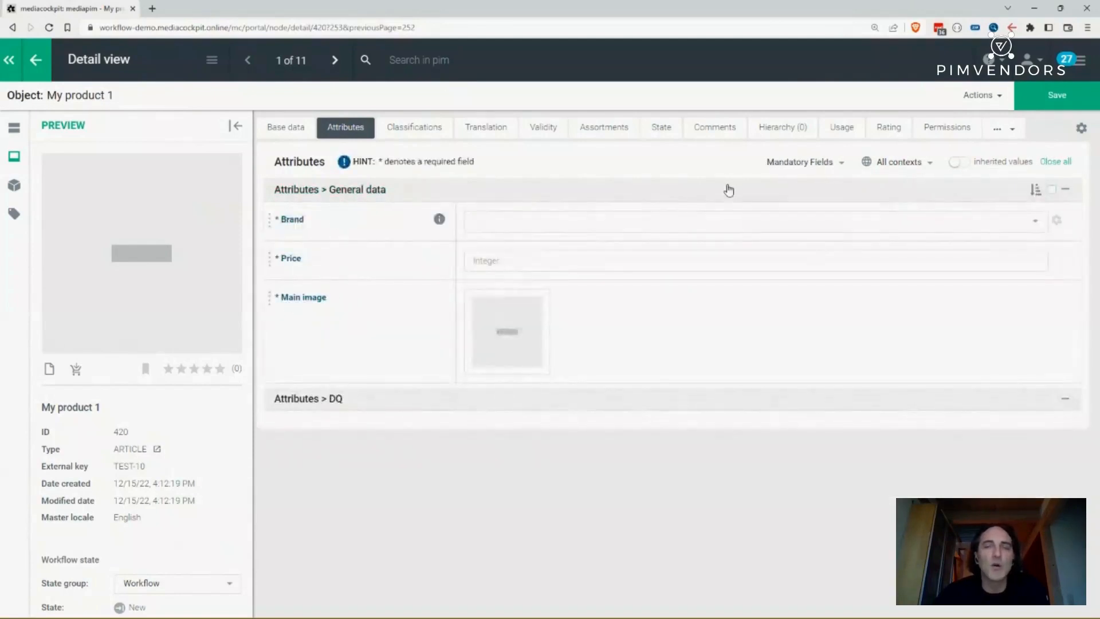
left_click(807, 163)
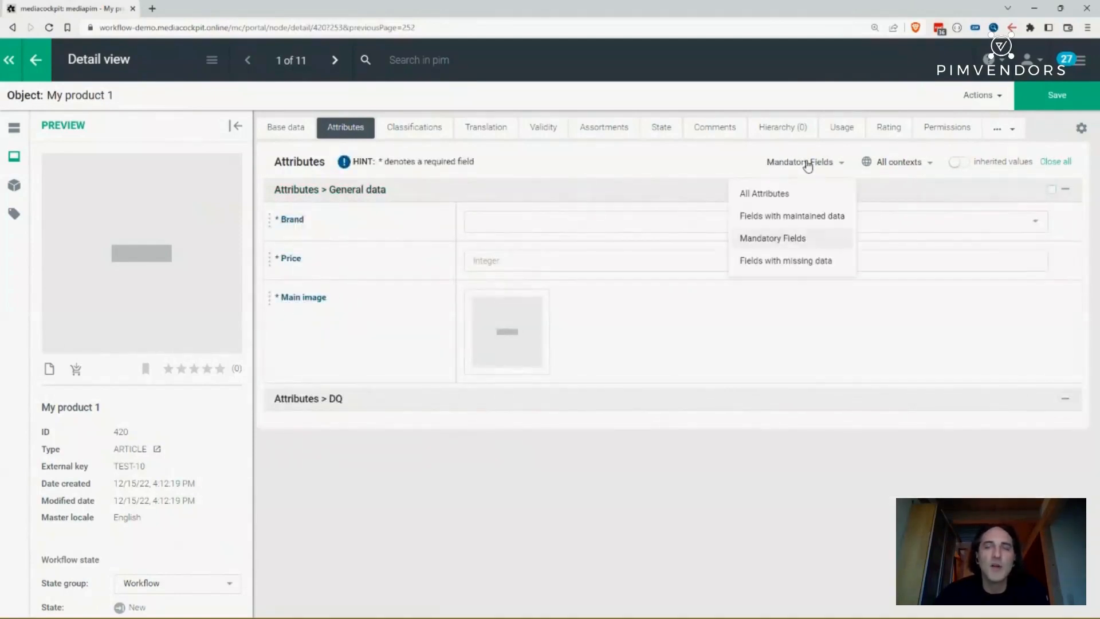
left_click(780, 195)
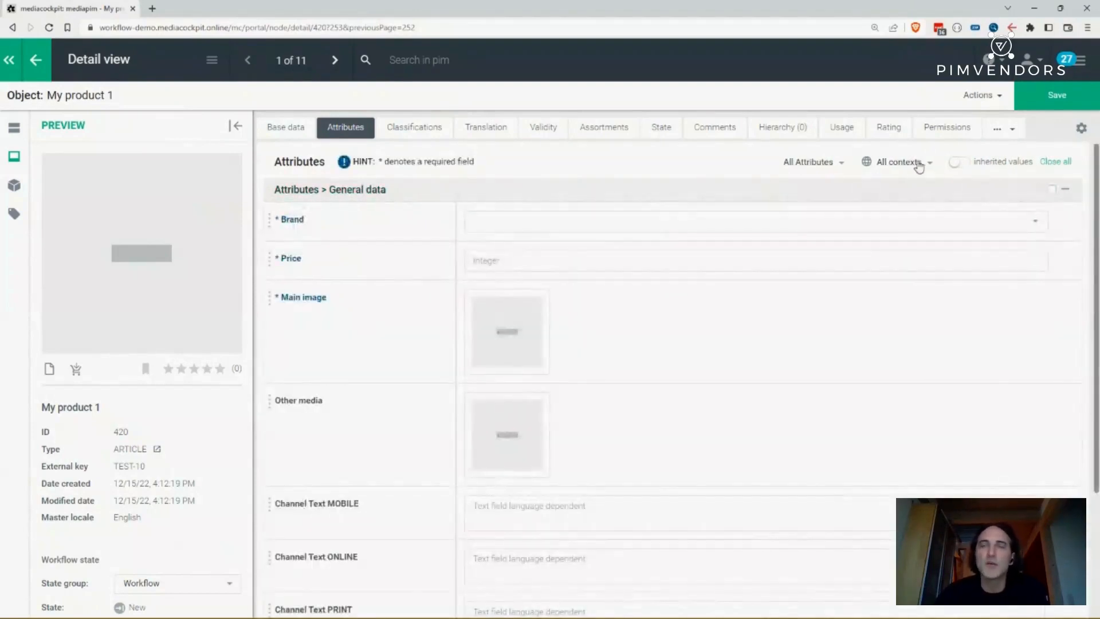
left_click(917, 165)
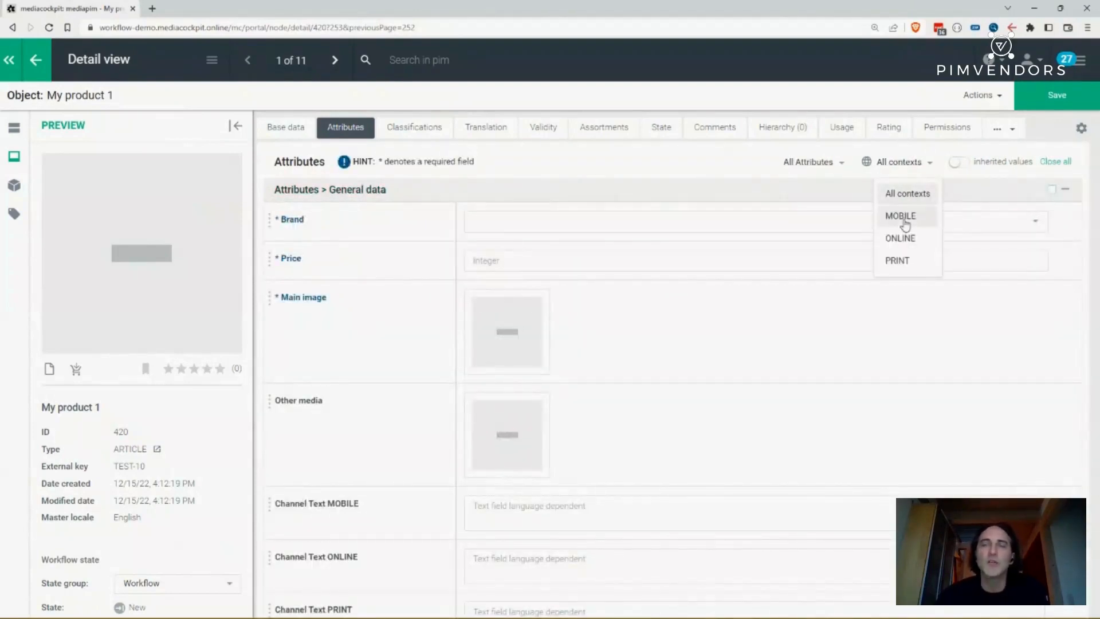
left_click(651, 172)
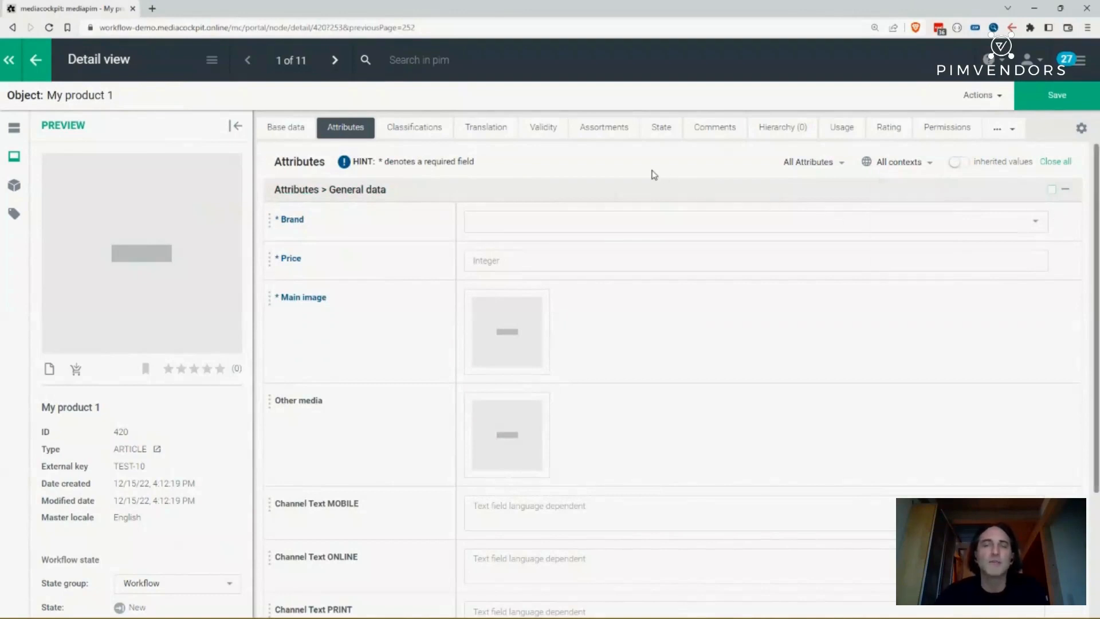
- Set the product's Brand to A and Price to 15, then save the product
left_click(475, 222)
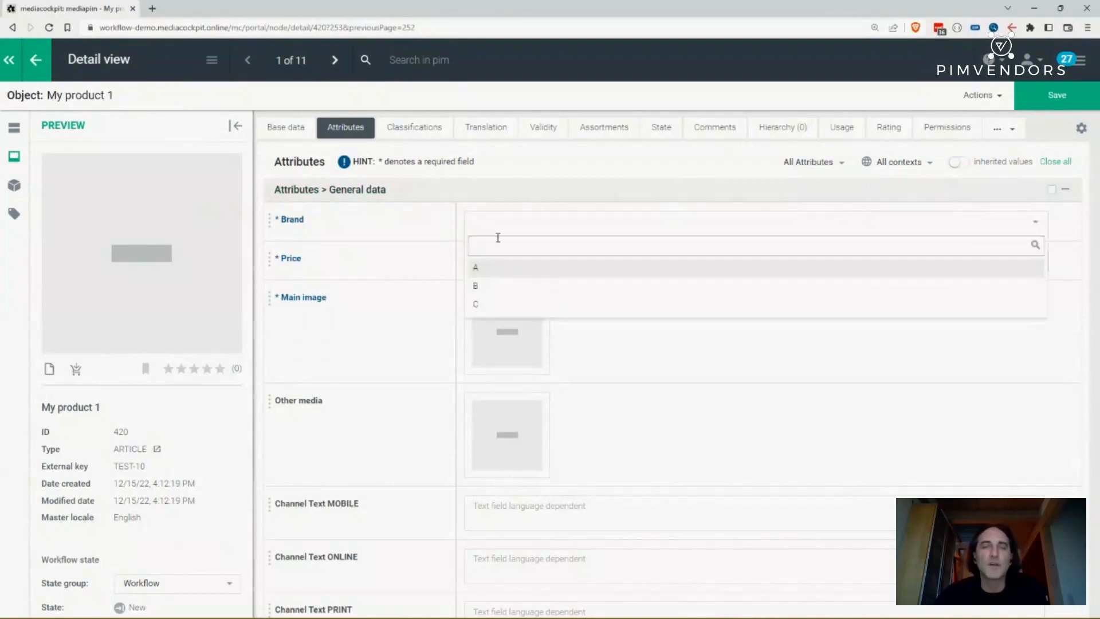
left_click(478, 269)
left_click(493, 260)
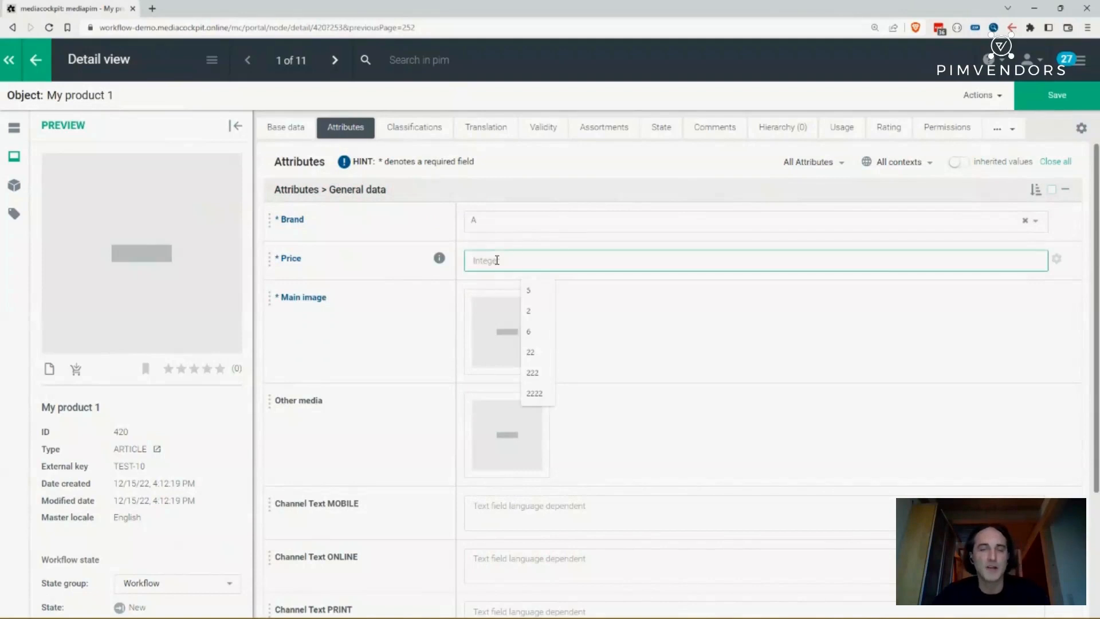
type("15")
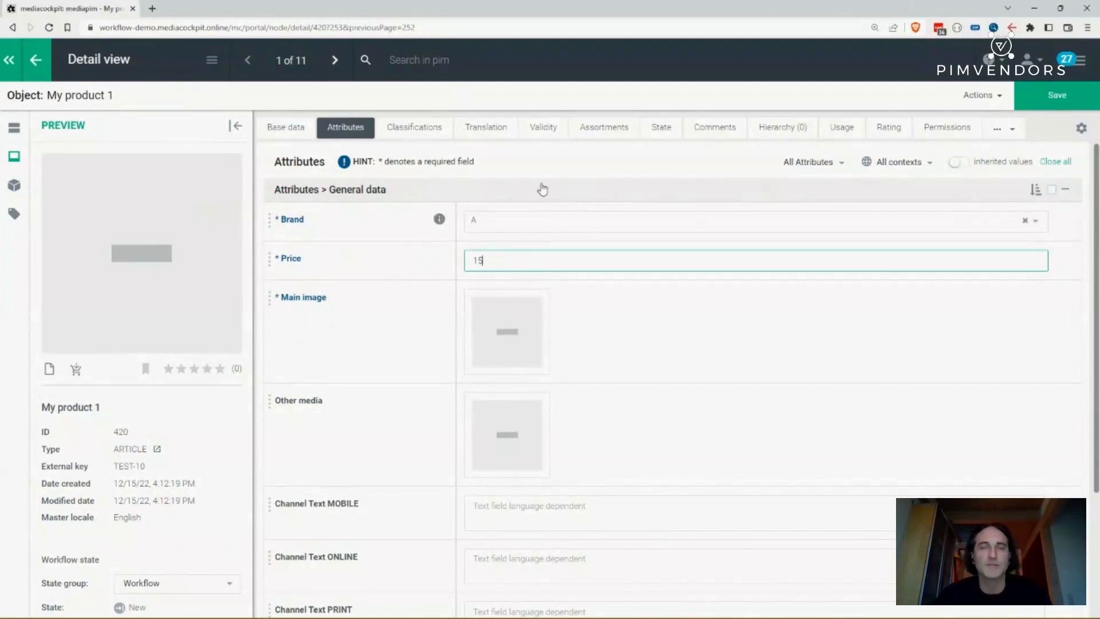
left_click(1056, 103)
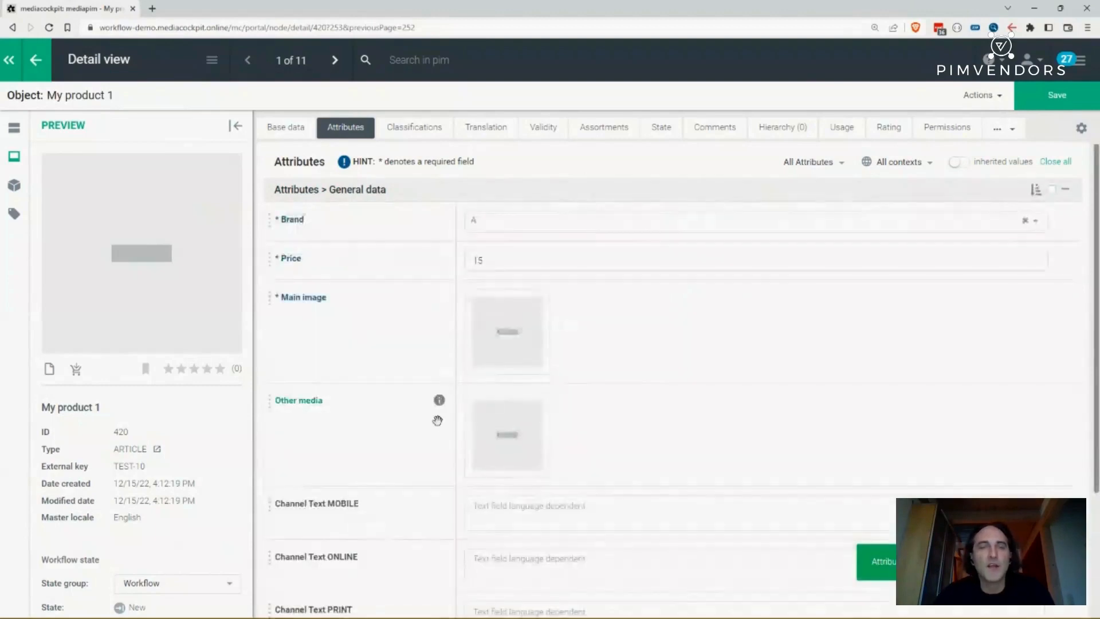
- Review the data quality attributes below the general attribute data
scroll(418, 344, "down", 3)
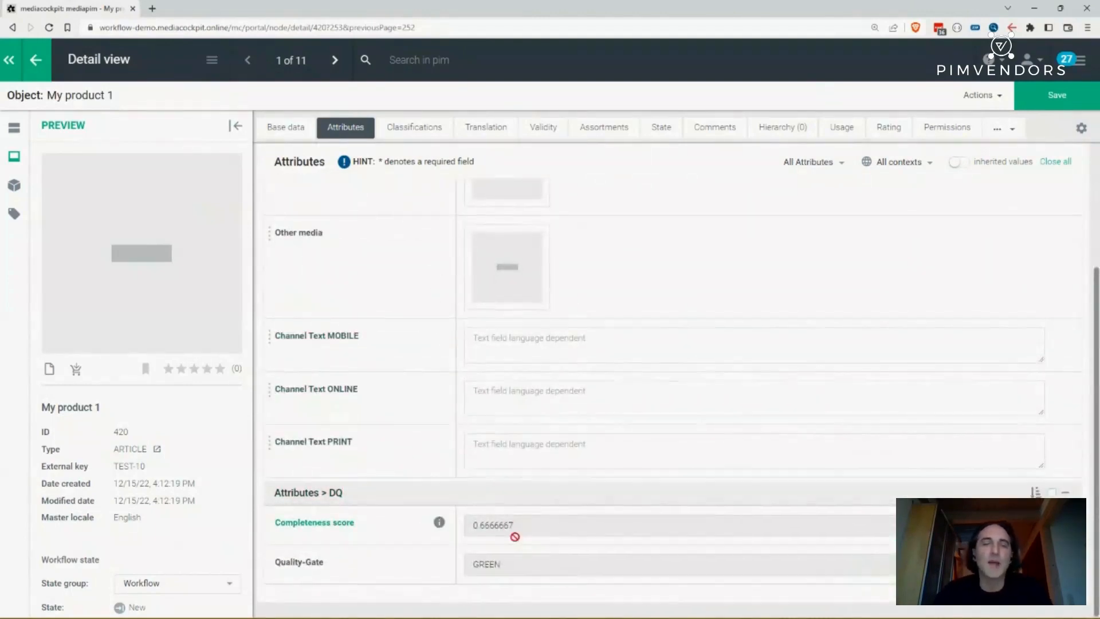
scroll(517, 540, "up", 3)
scroll(518, 537, "down", 3)
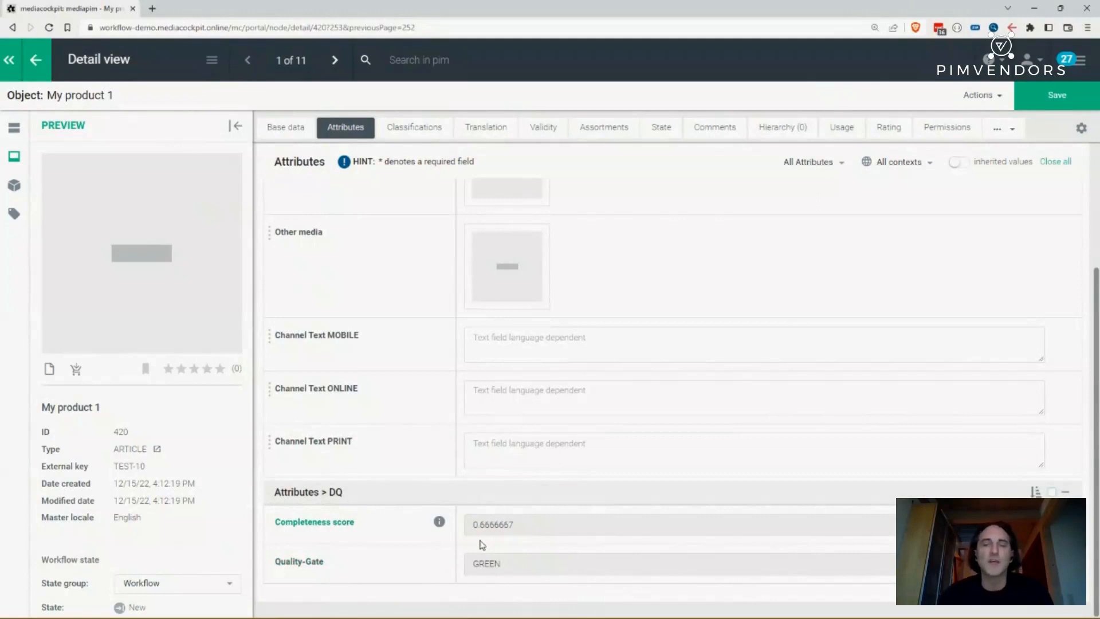
scroll(536, 505, "up", 3)
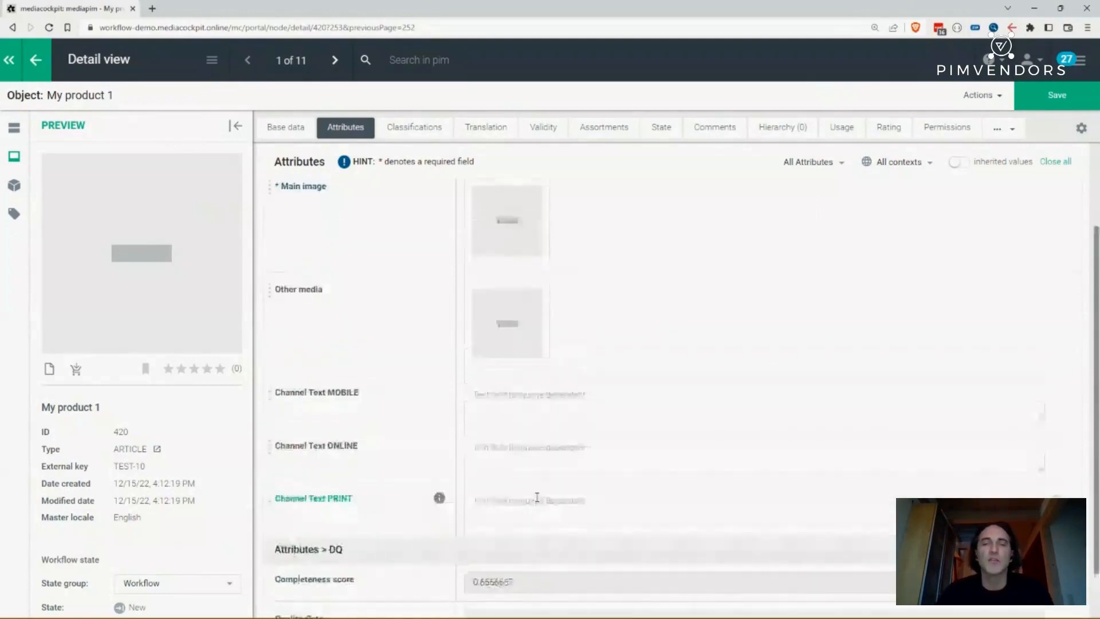
scroll(530, 439, "up", 1)
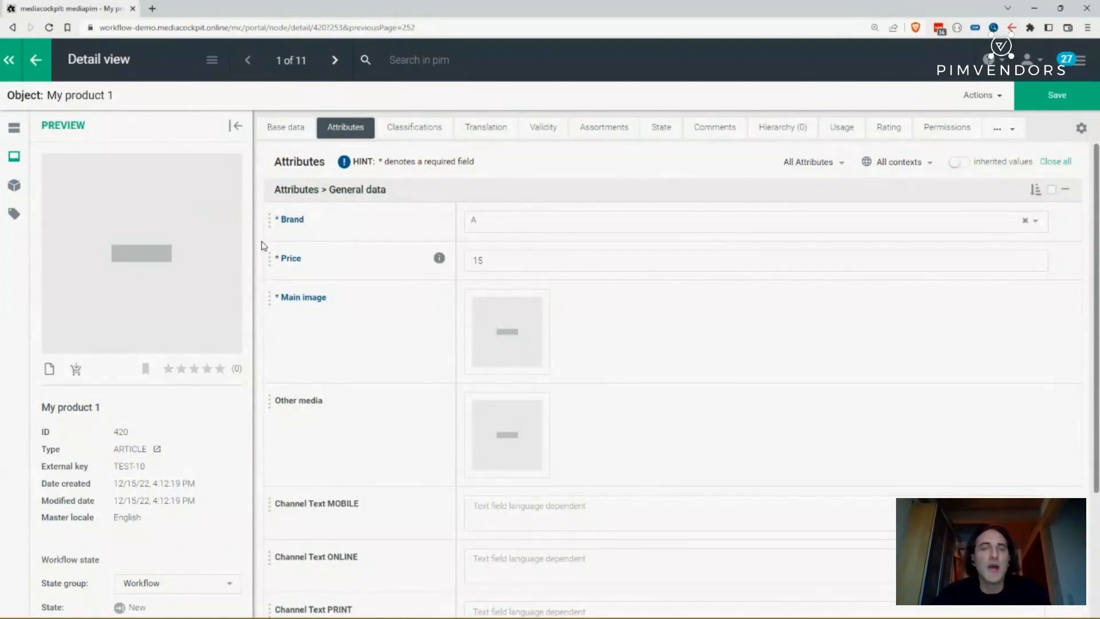
- Change the product's Workflow state from New to In Work and confirm the status change
left_click(667, 138)
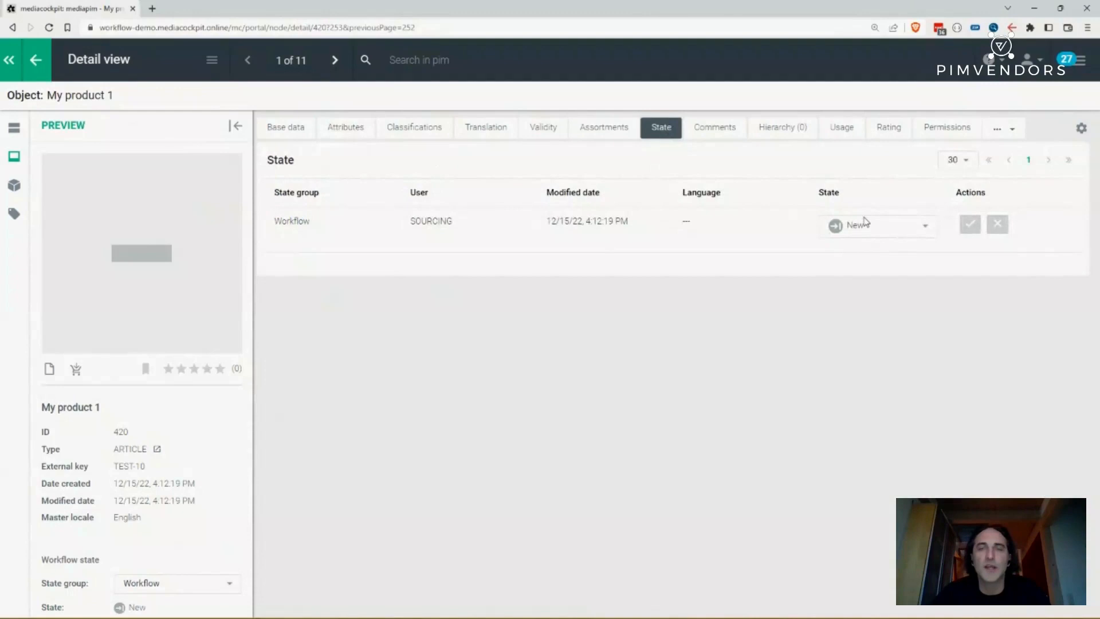
left_click(868, 230)
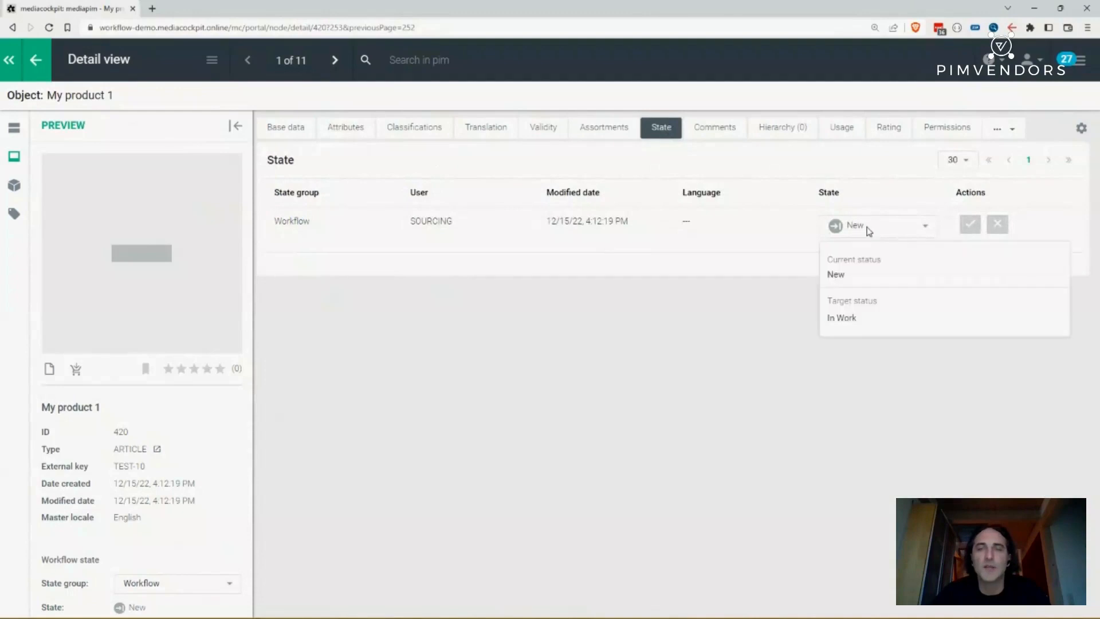
left_click(845, 318)
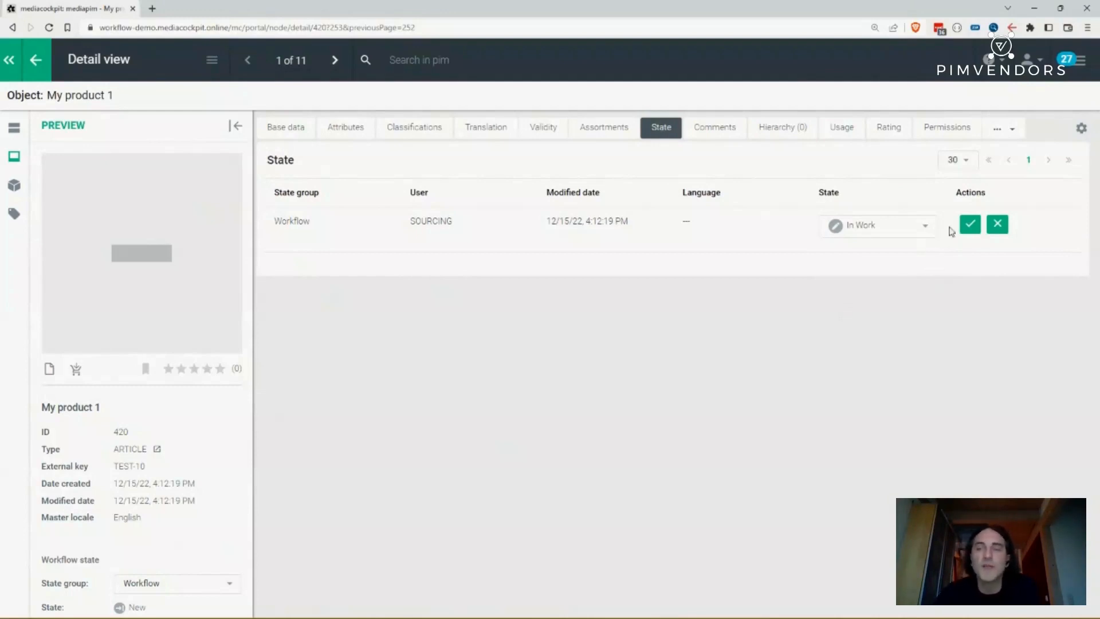
left_click(969, 226)
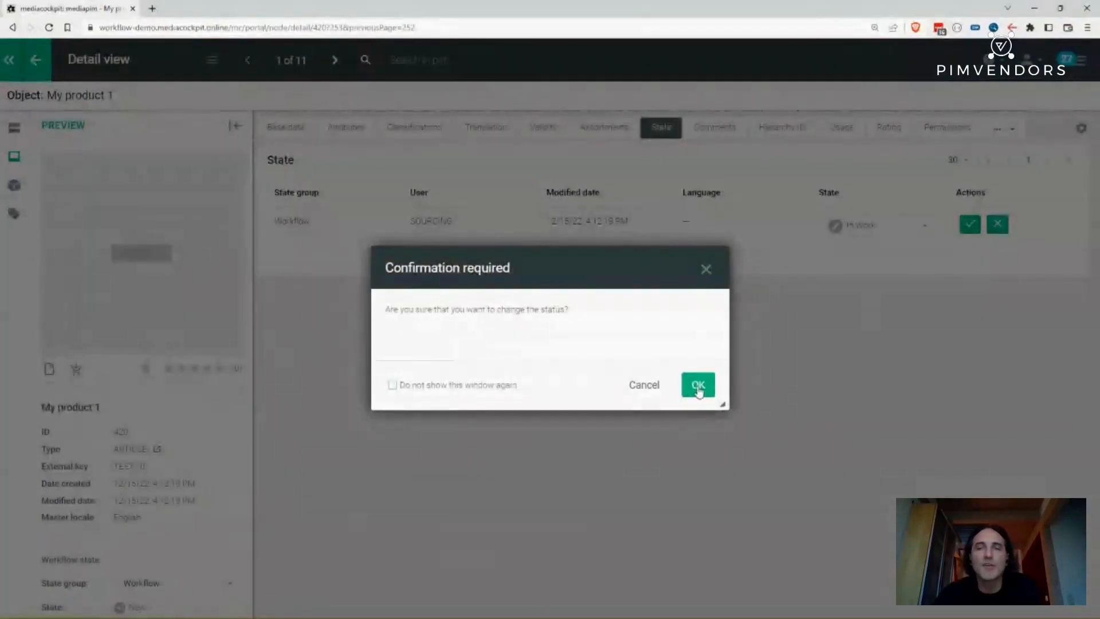
left_click(699, 390)
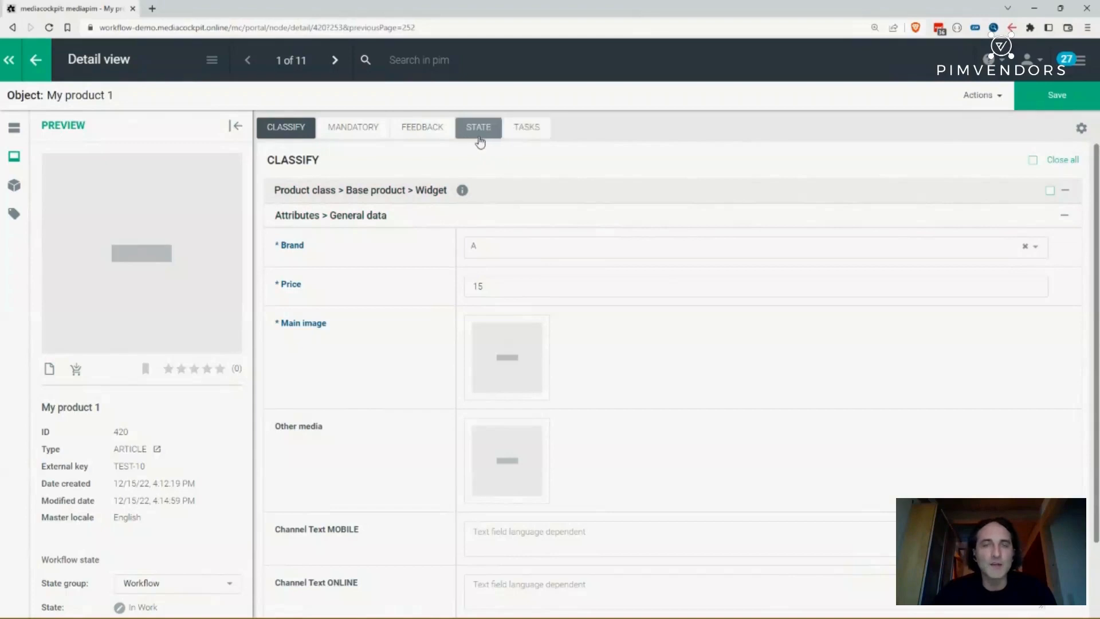
- Check the product's task list, then return to the mediapim data view
left_click(543, 135)
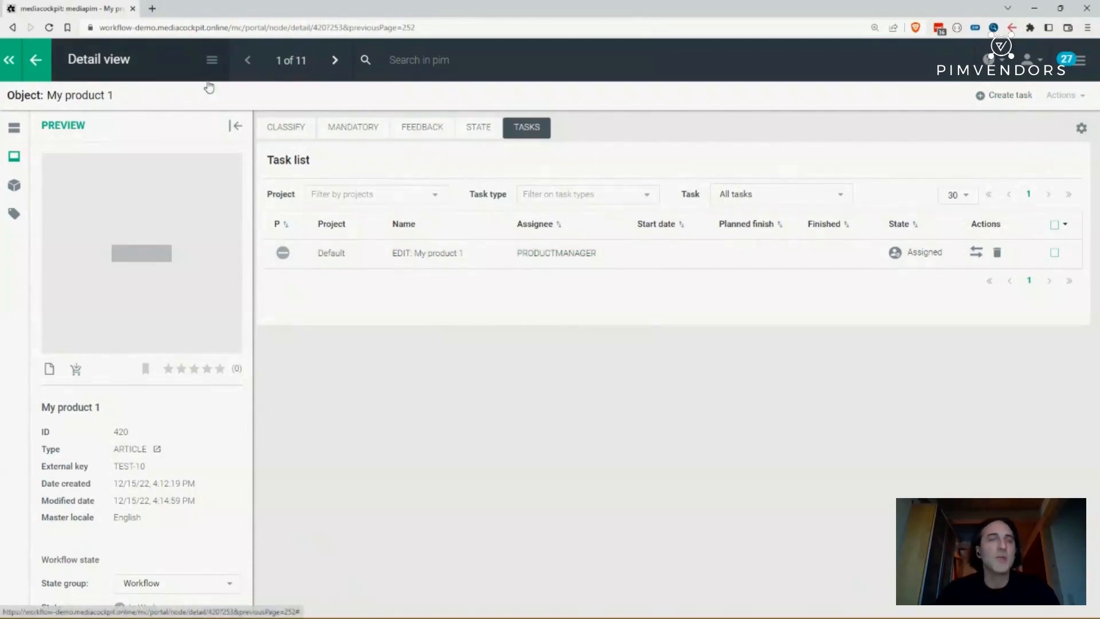
left_click(127, 83)
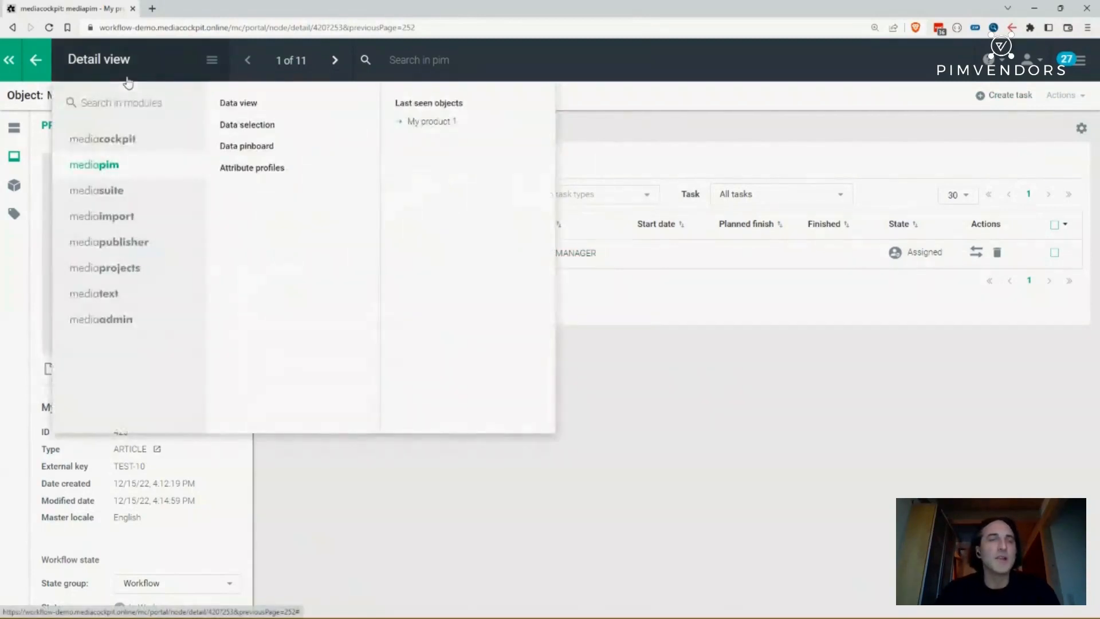
left_click(113, 166)
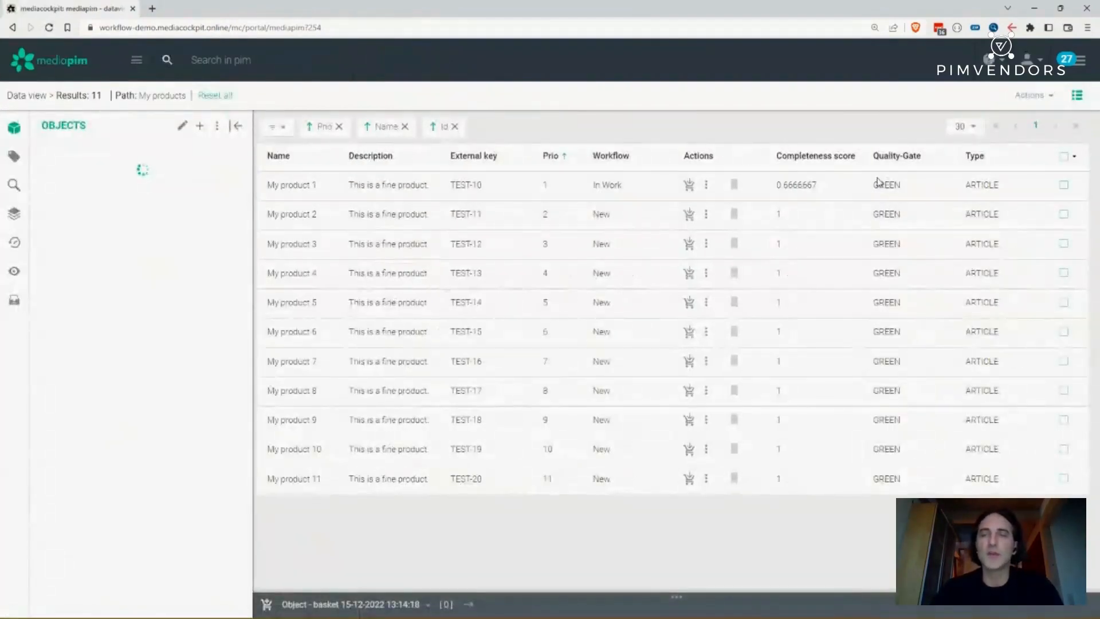
- Open the table settings to view the available table configurations, then close them
left_click(1076, 96)
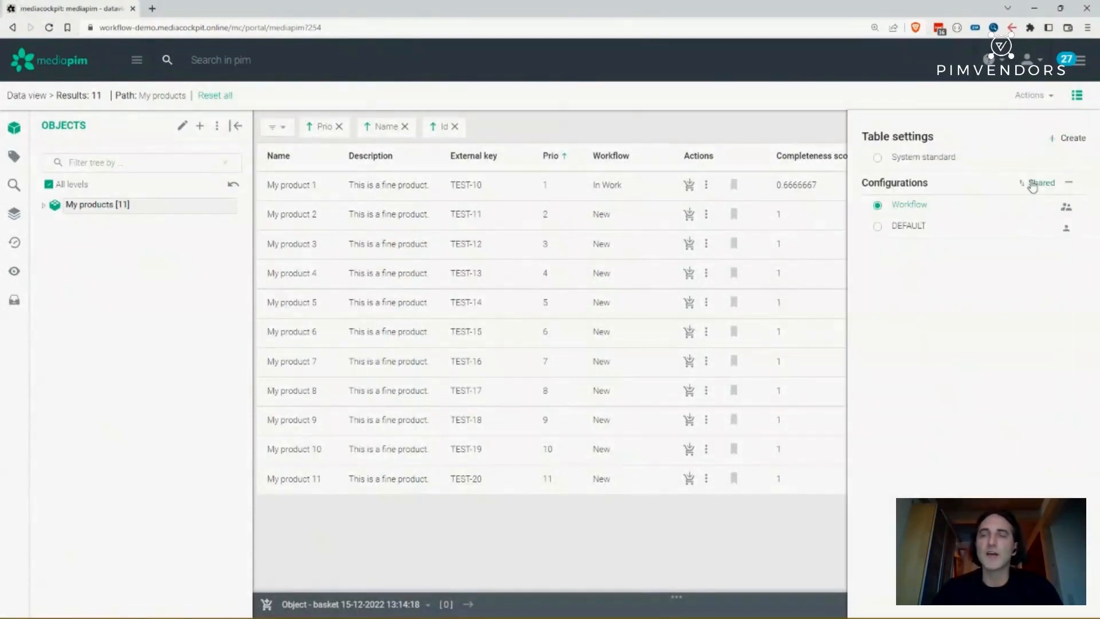
mouse_move(1001, 240)
left_click(1075, 105)
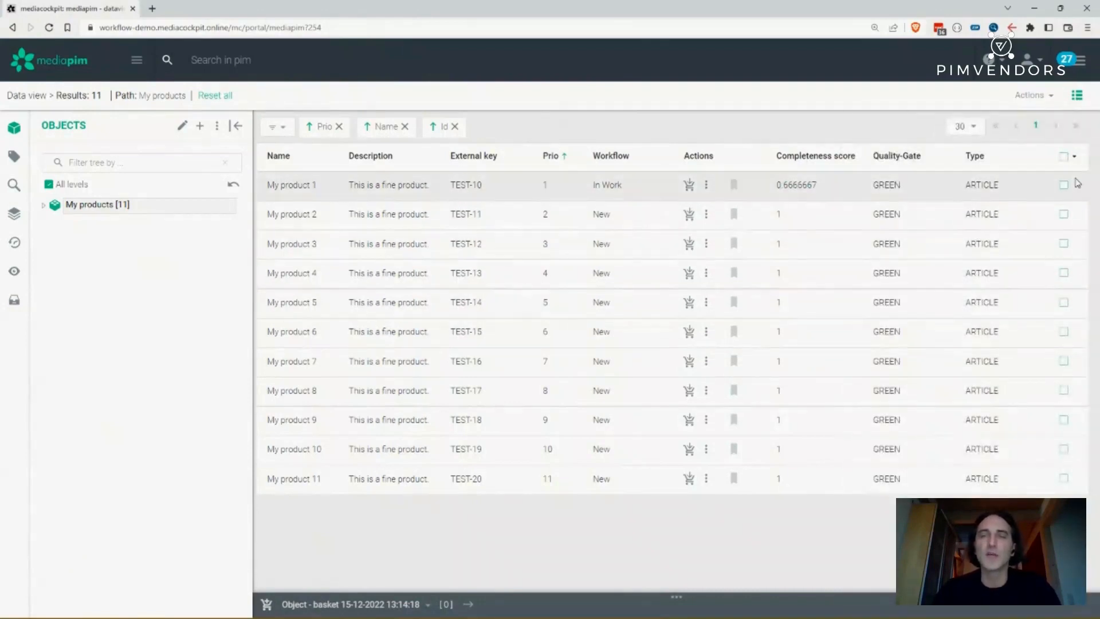
- Select all products in the list and open them together for multi-indexing editing
left_click(1065, 159)
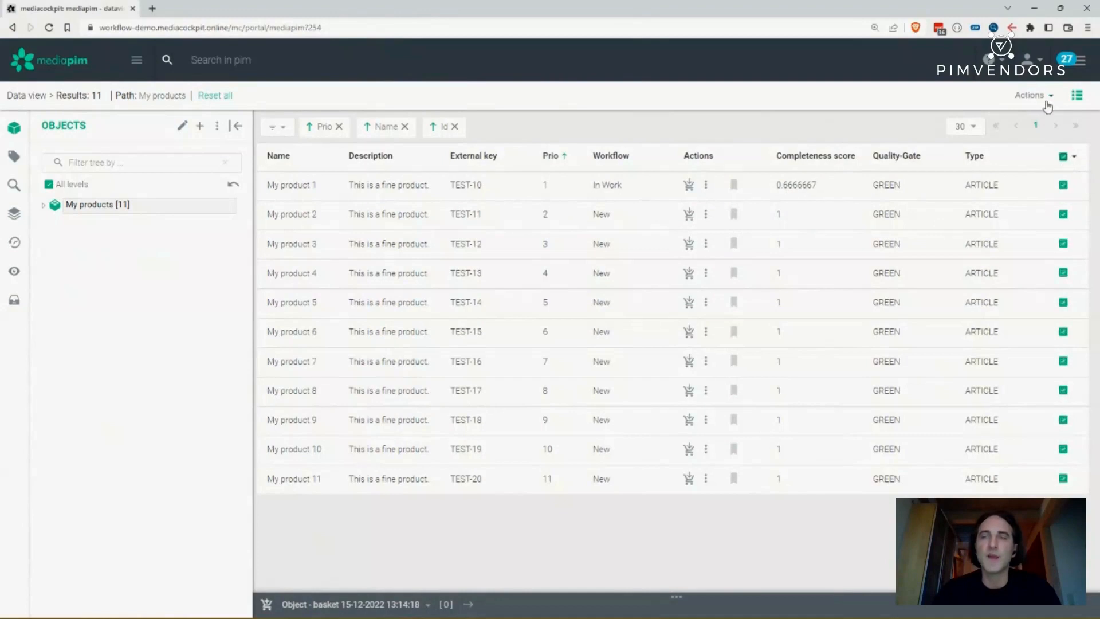
left_click(1041, 97)
mouse_move(1010, 128)
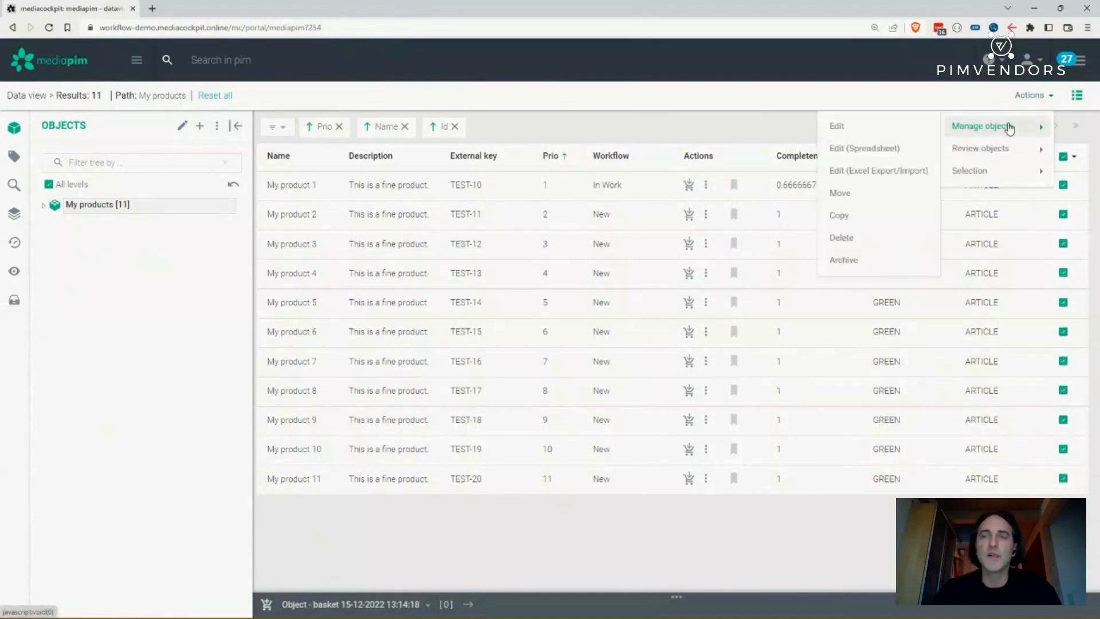
left_click(898, 126)
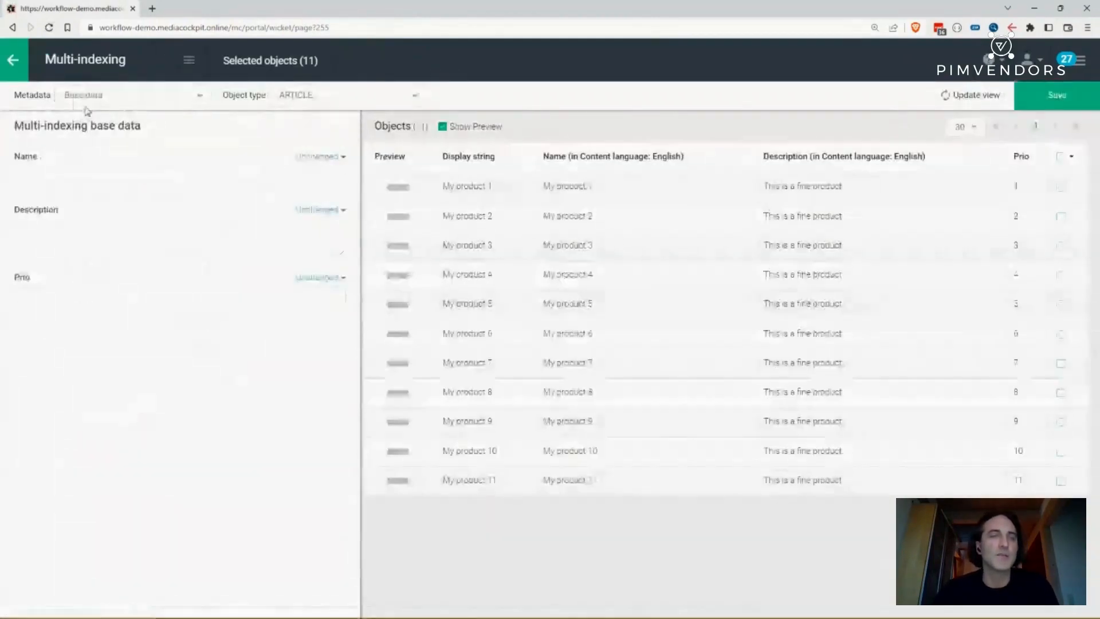
- Browse the Attribute and Classification metadata views of the multi-indexing editor
left_click(85, 102)
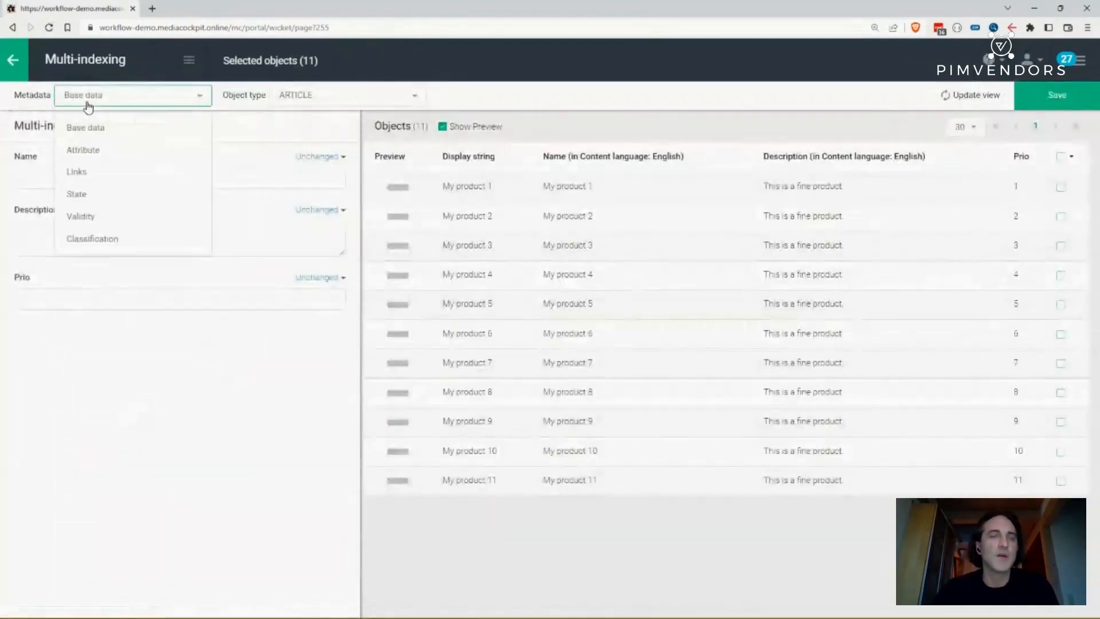
left_click(86, 150)
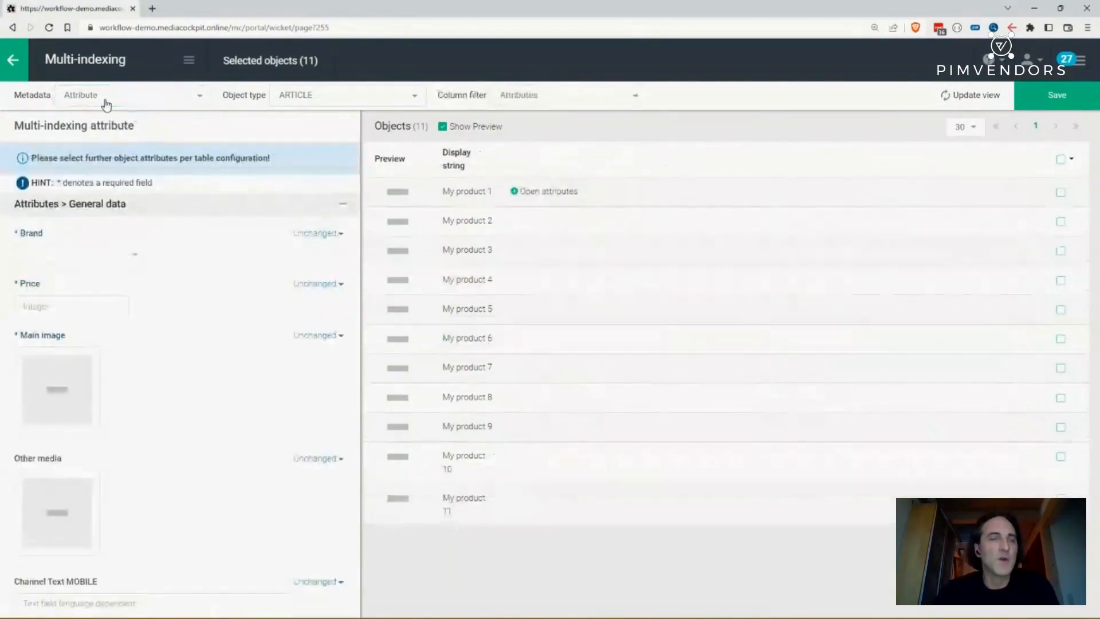
left_click(106, 104)
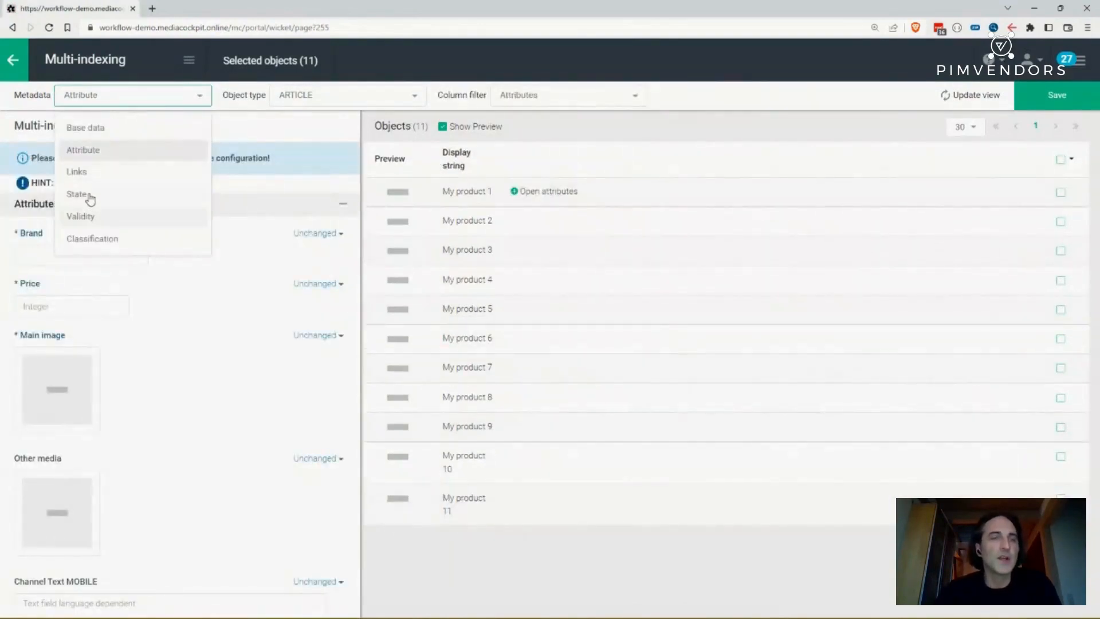
left_click(87, 239)
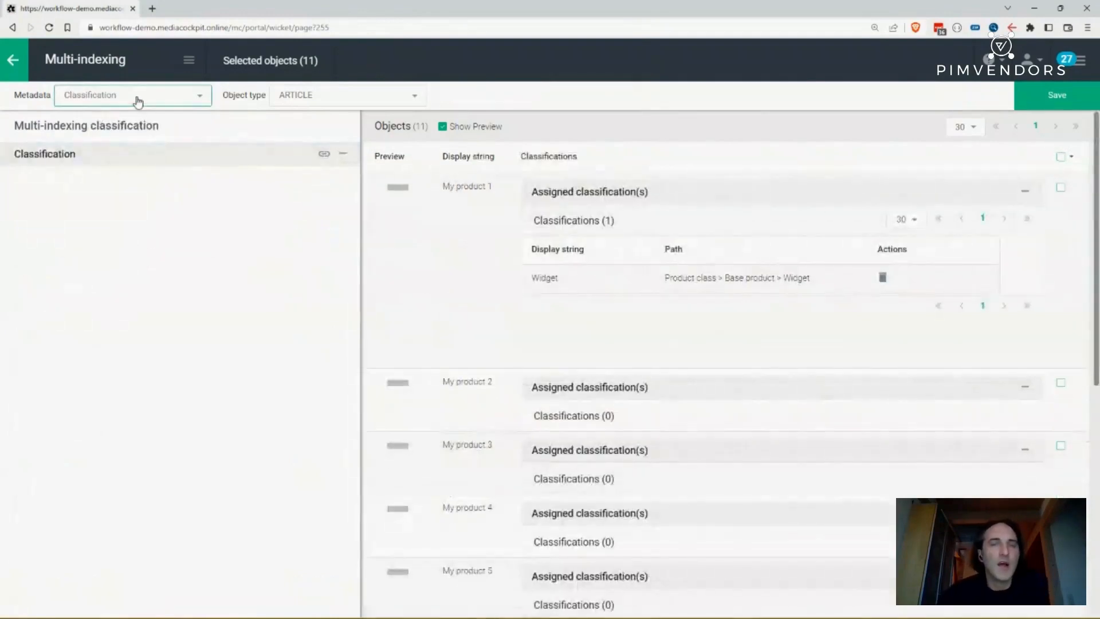
left_click(138, 102)
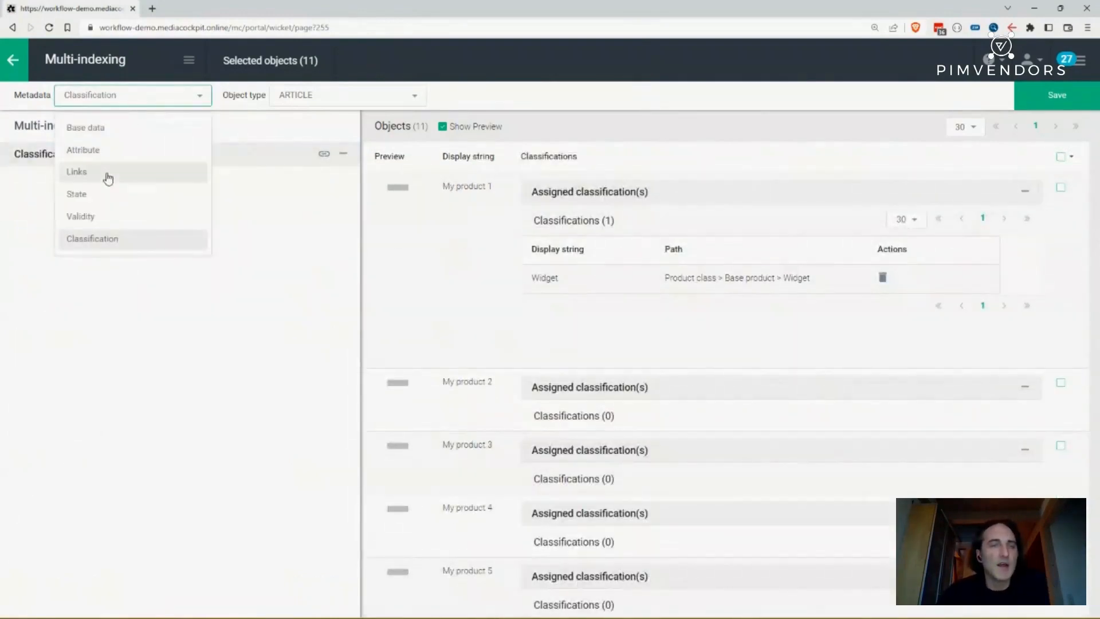
- Add the Product class > Base product > Box classification to the multi-indexing and select all objects
left_click(324, 156)
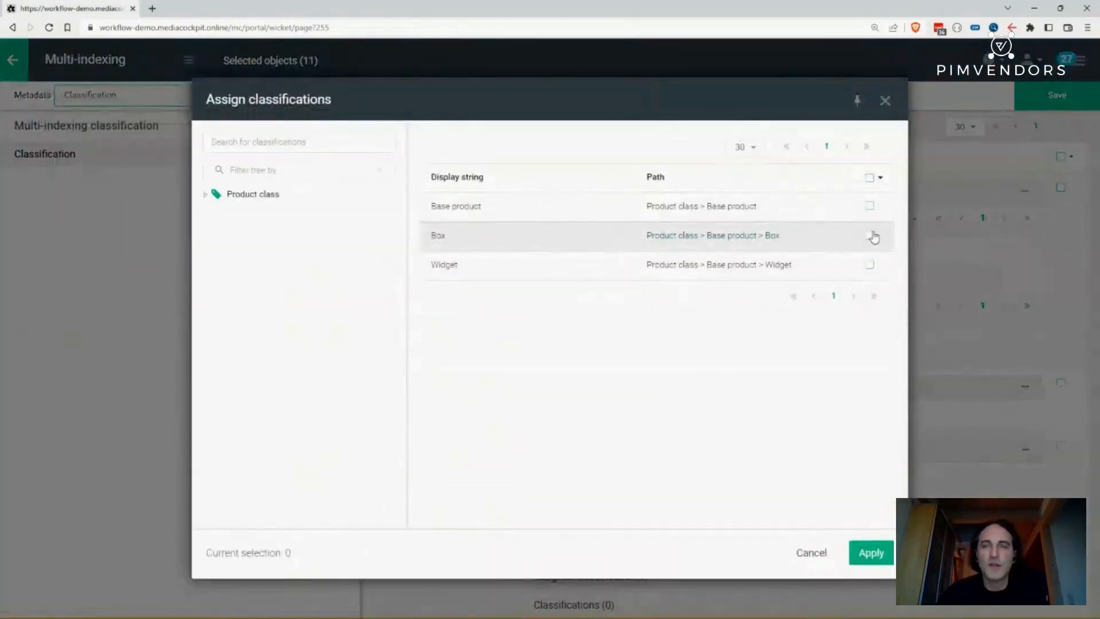
left_click(870, 236)
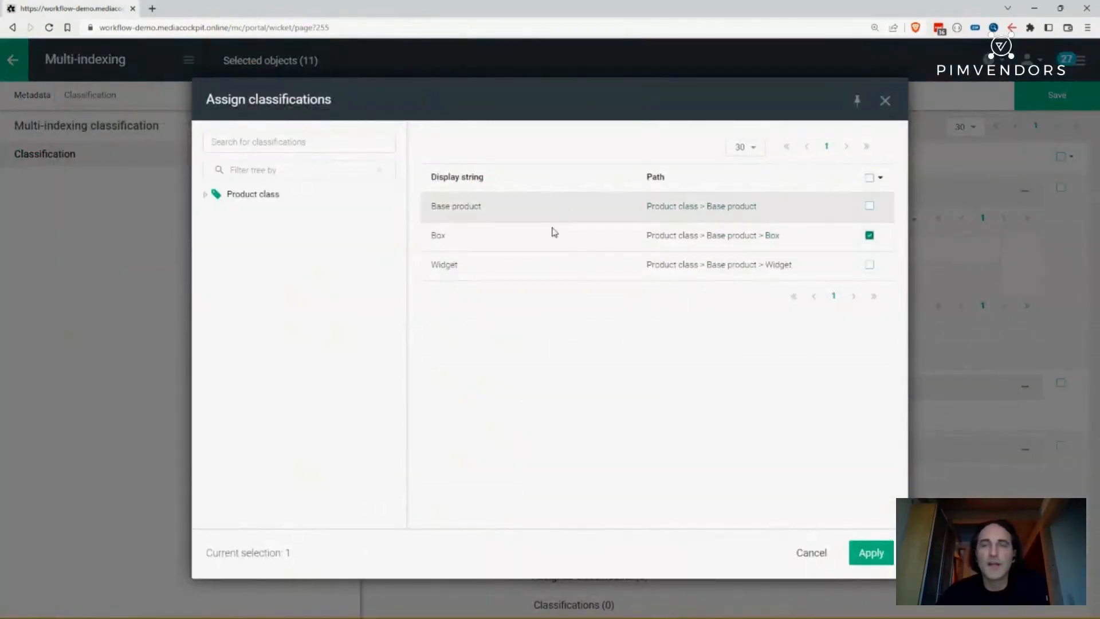
left_click(865, 554)
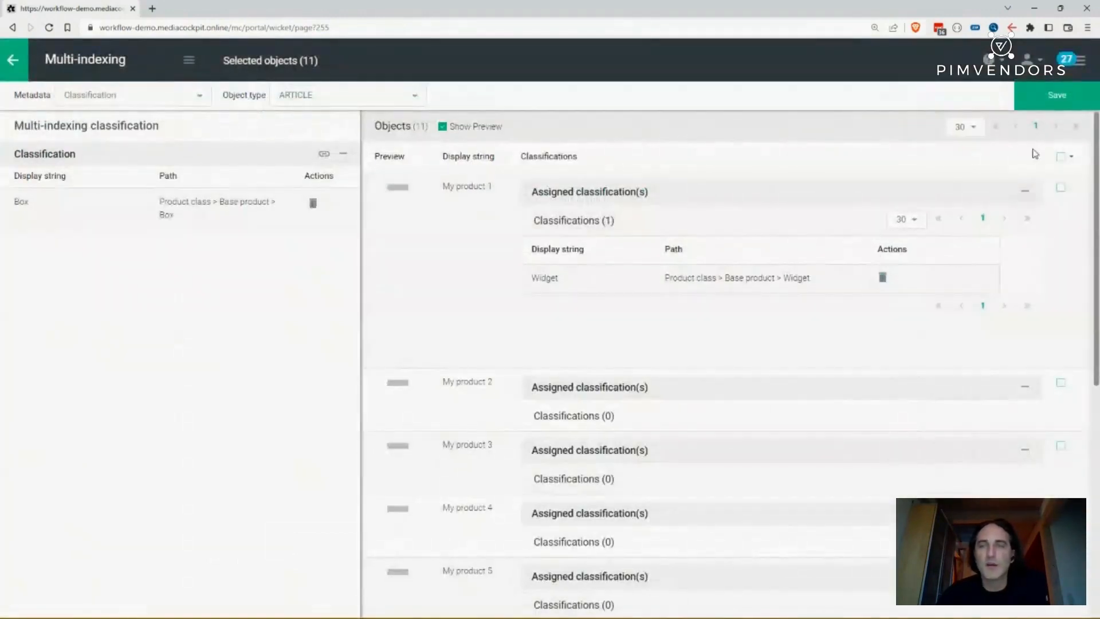
left_click(1061, 158)
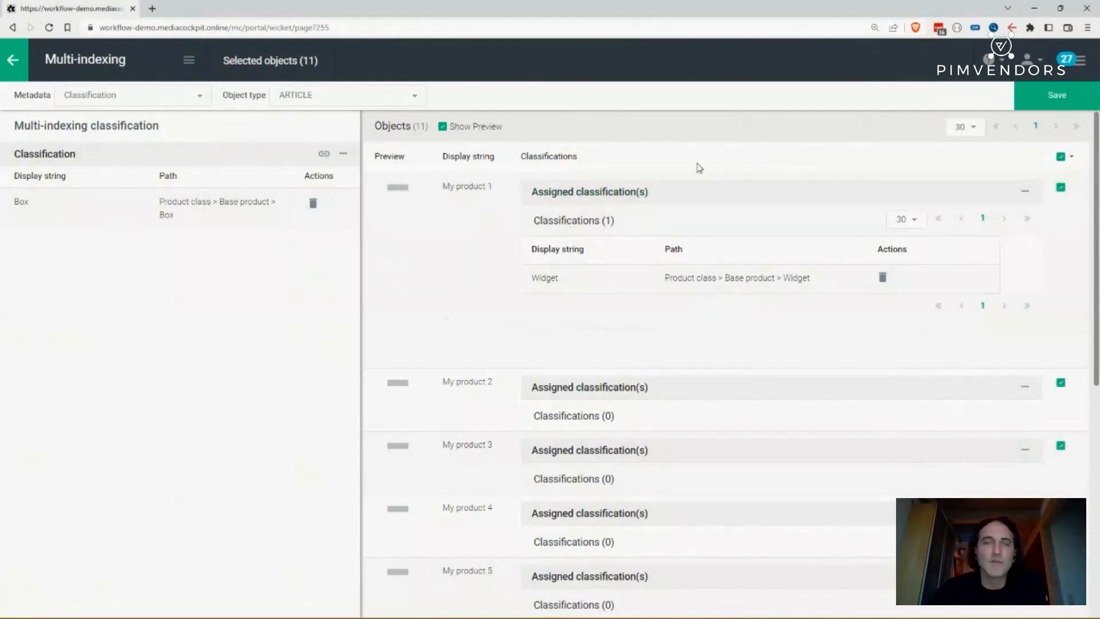
- Switch the multi-indexing editor to Attribute metadata and set Brand to B in Update mode for all selected products
left_click(1077, 57)
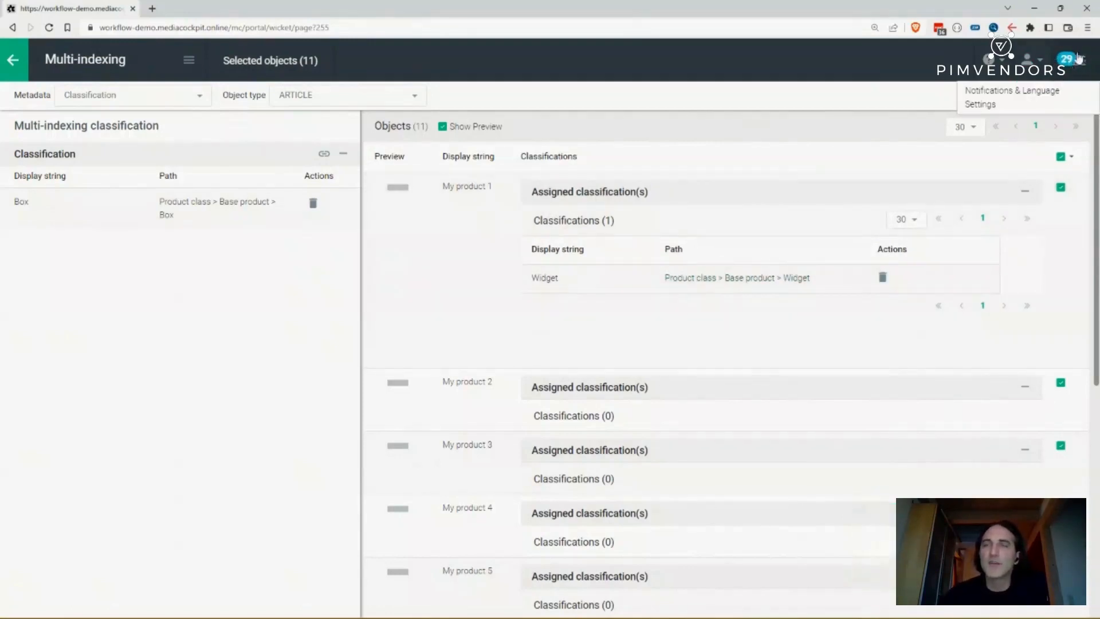
left_click(107, 95)
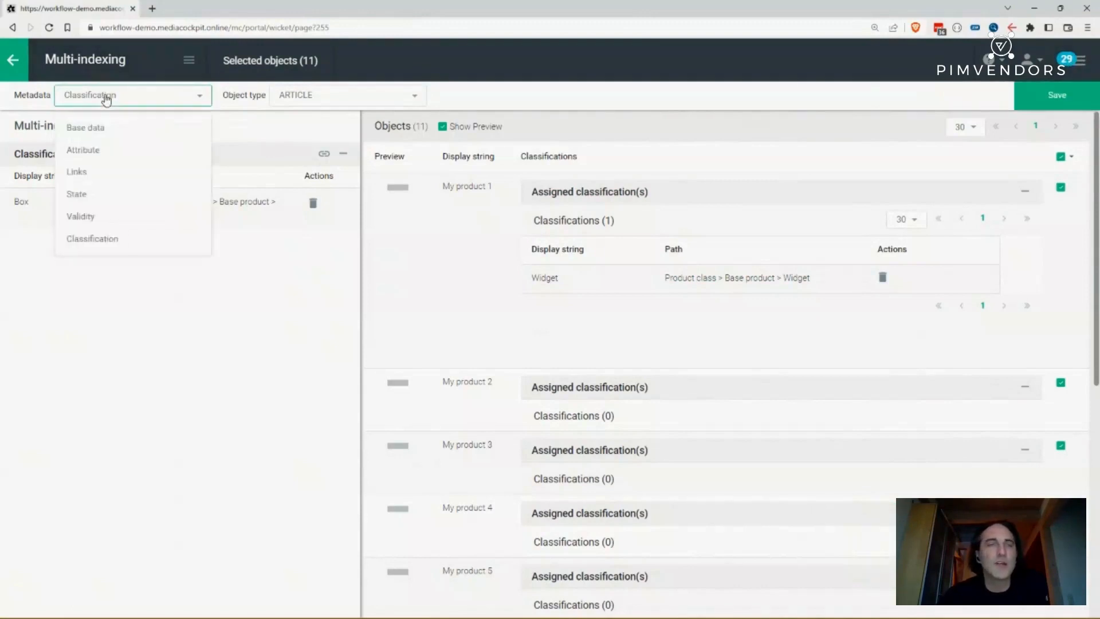
left_click(81, 151)
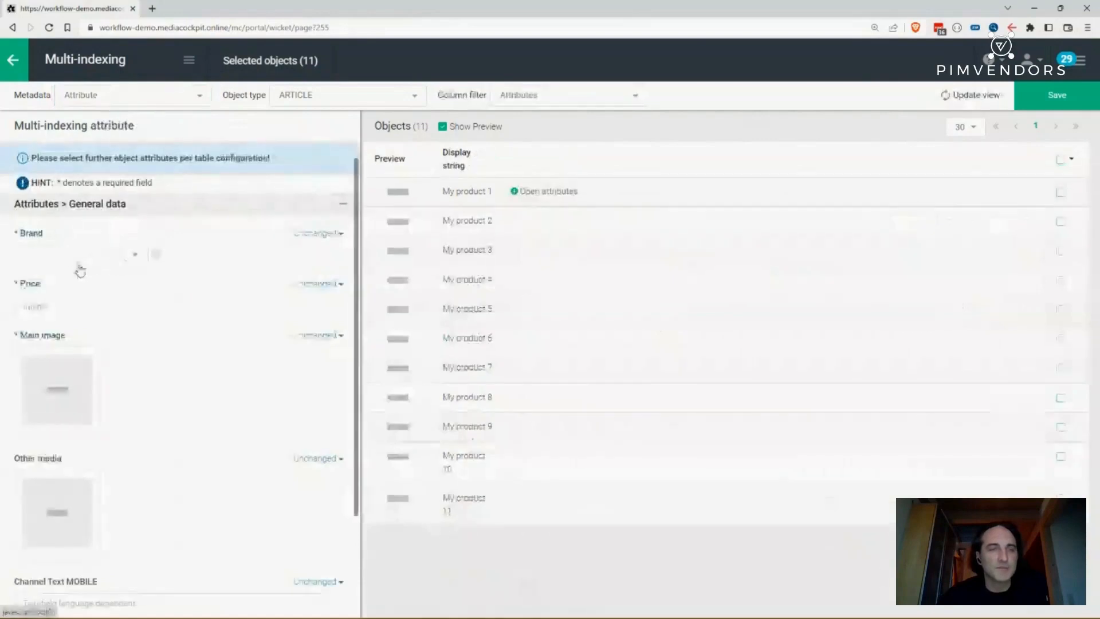
left_click(51, 251)
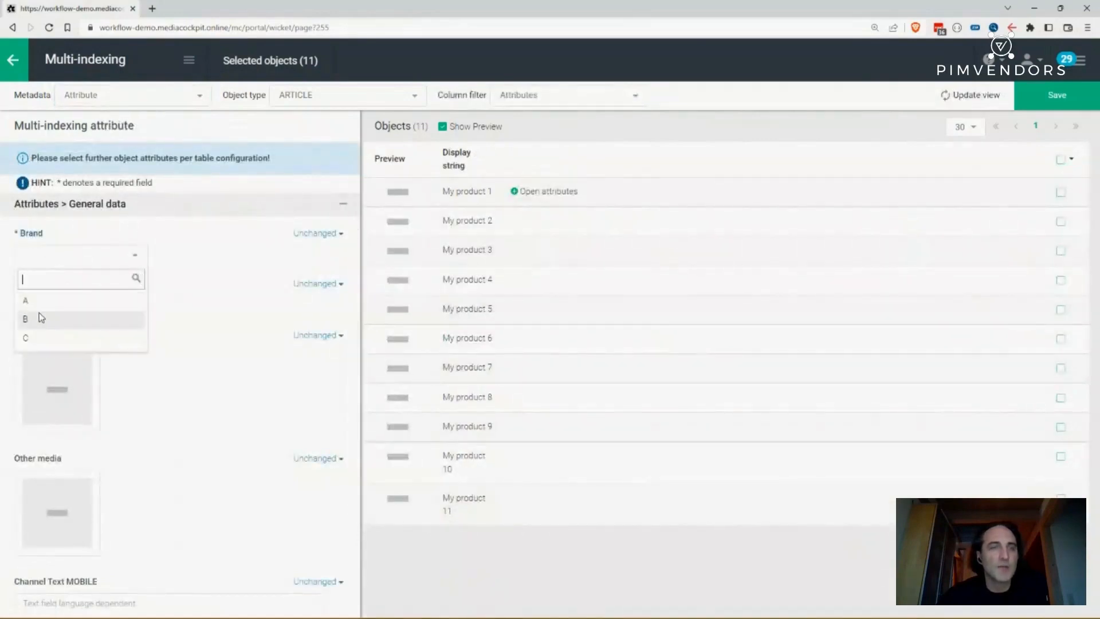
left_click(41, 318)
left_click(323, 235)
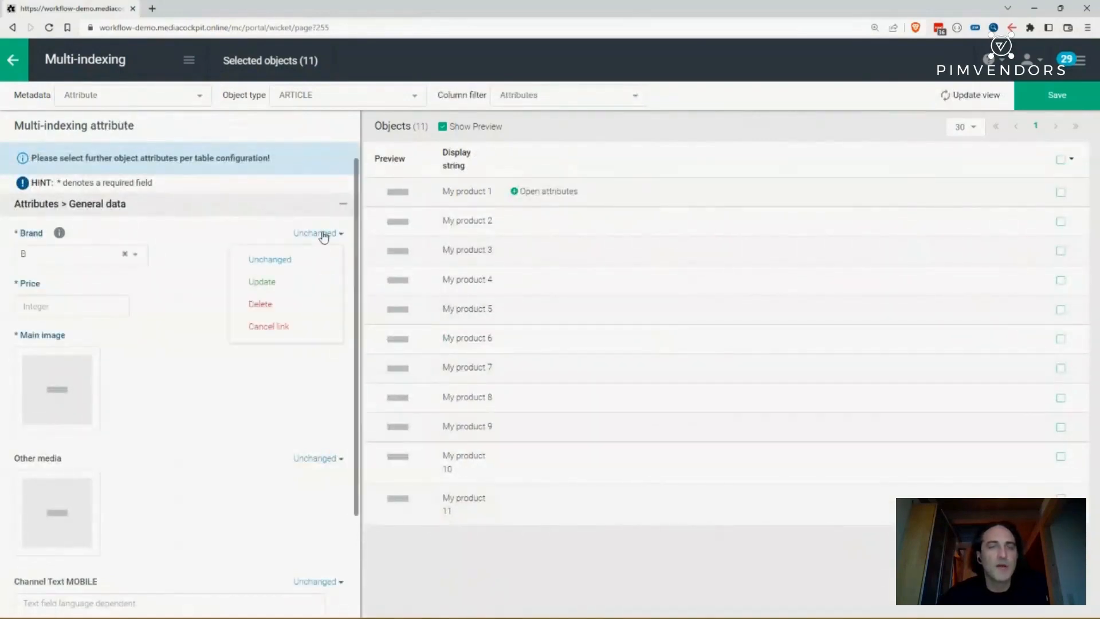
left_click(267, 281)
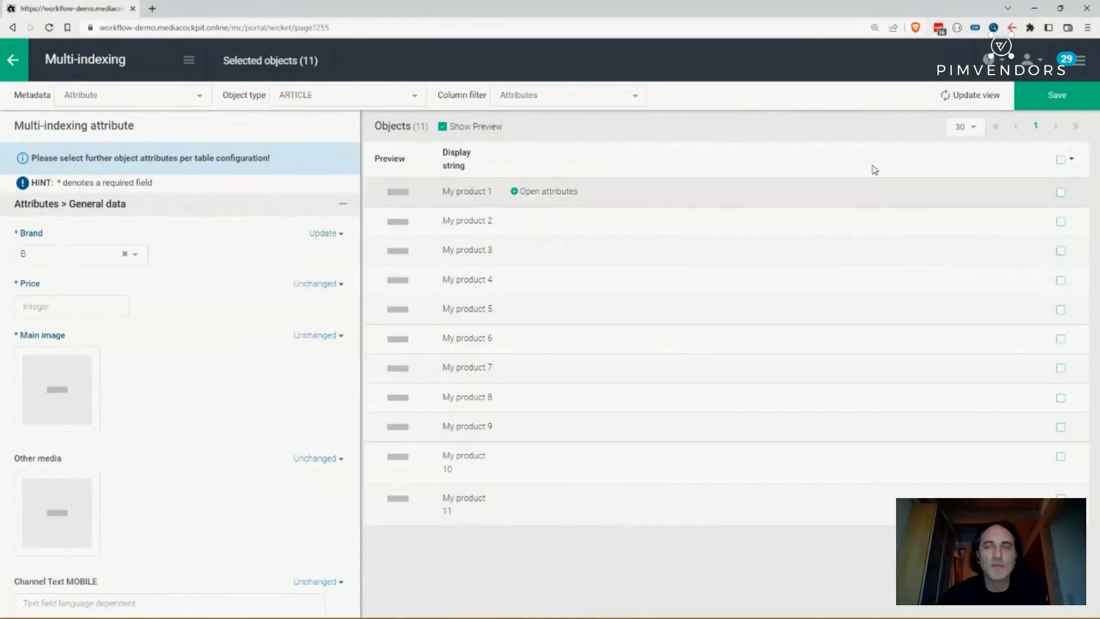
left_click(1067, 160)
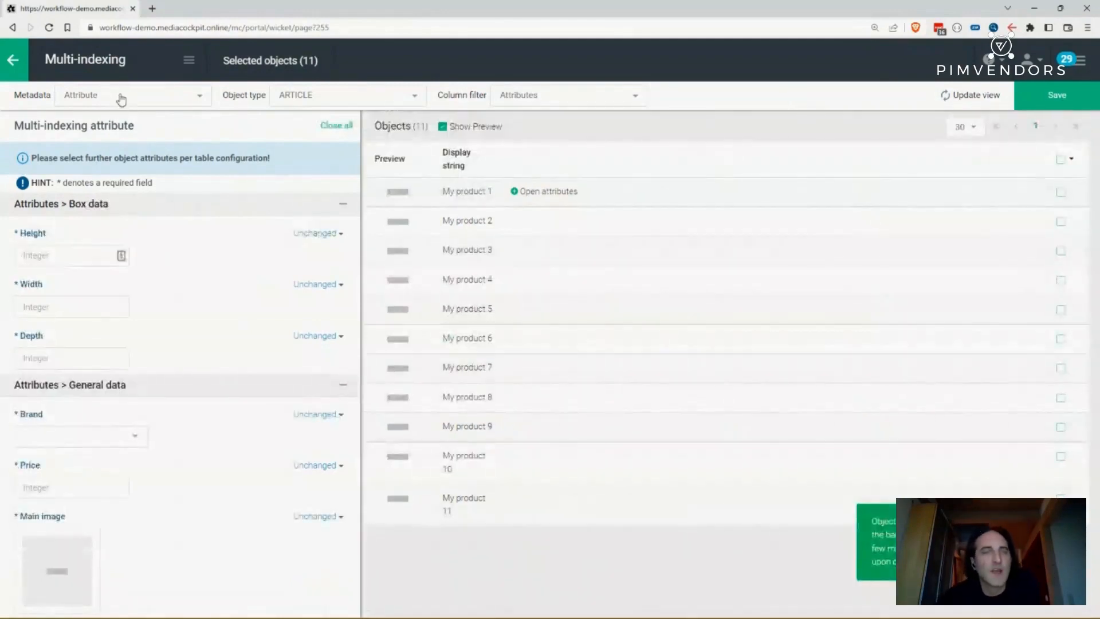
- Switch to State metadata, choose In Work as target state, and tick My product 1 through My product 4
left_click(121, 98)
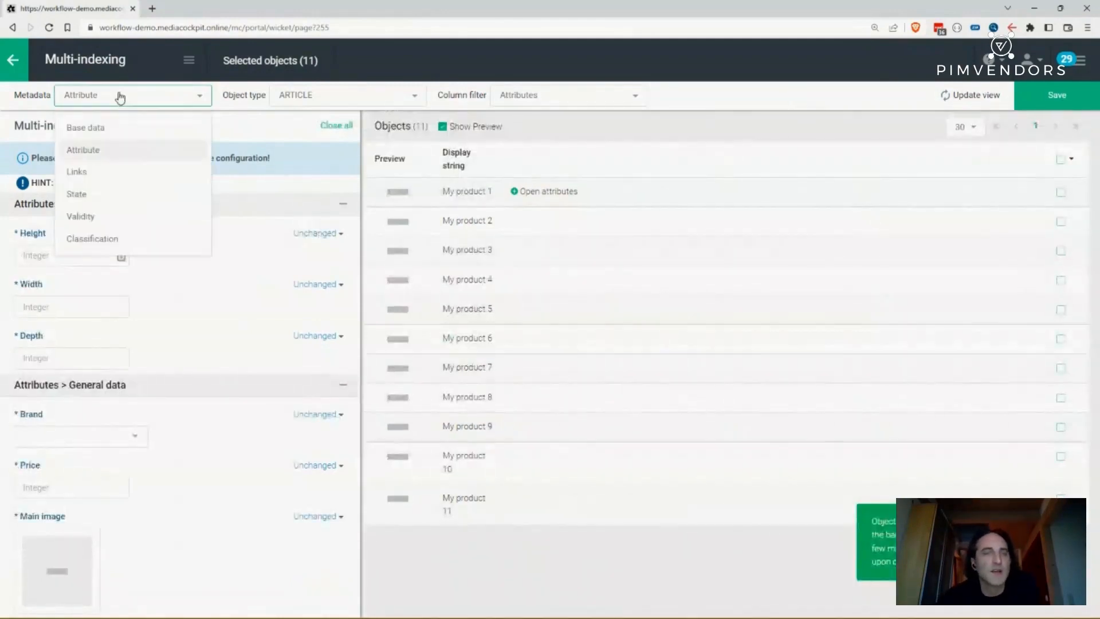
left_click(85, 197)
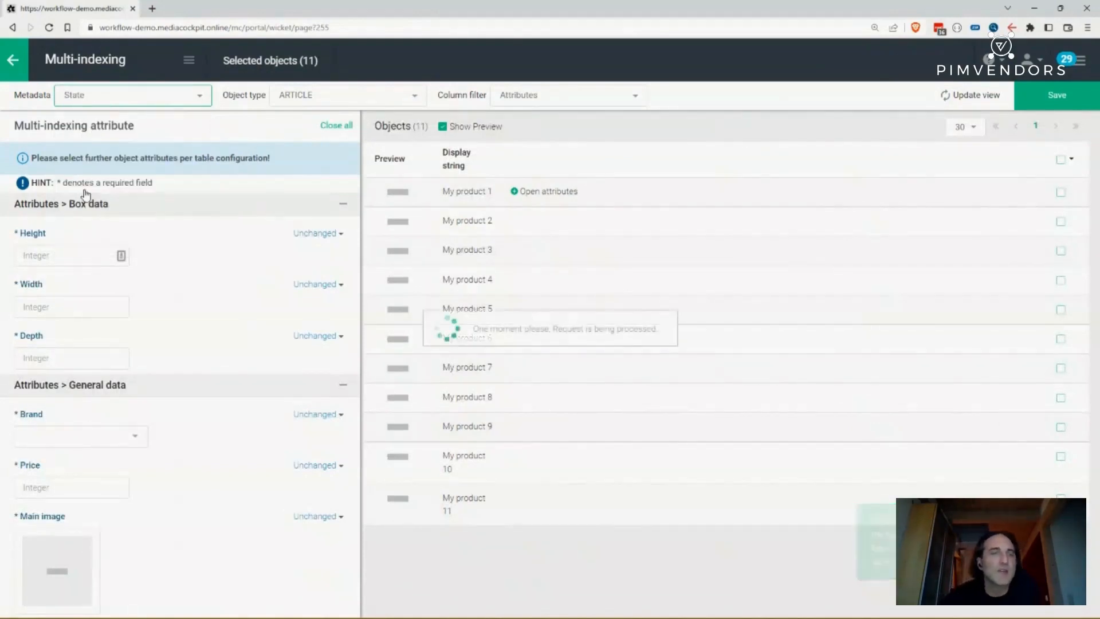
left_click(98, 204)
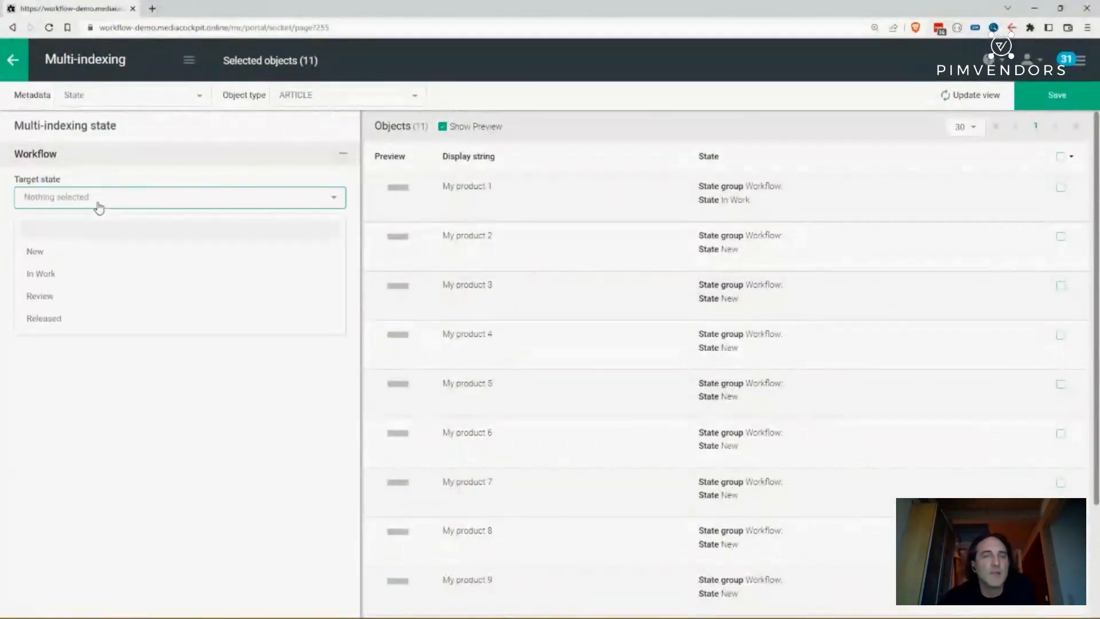
left_click(54, 275)
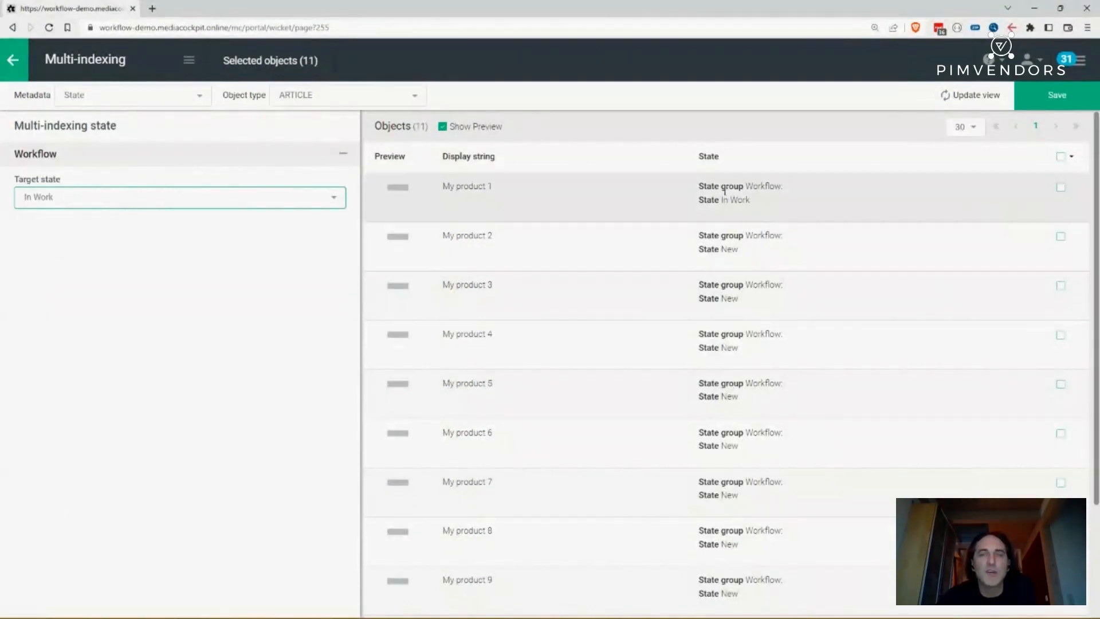
left_click(1060, 160)
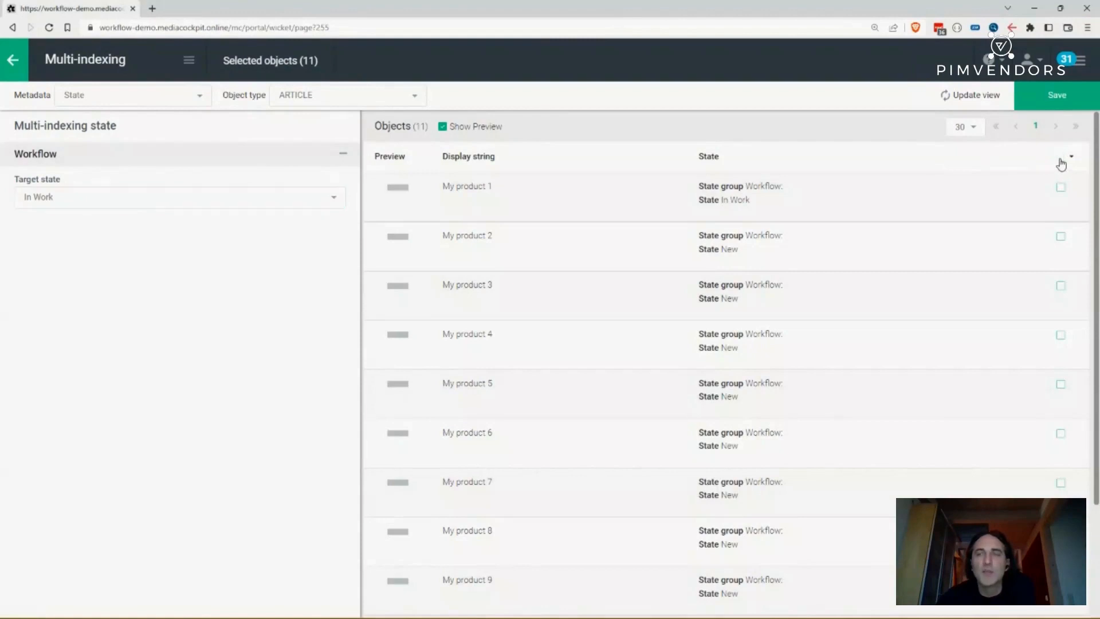
left_click(1061, 160)
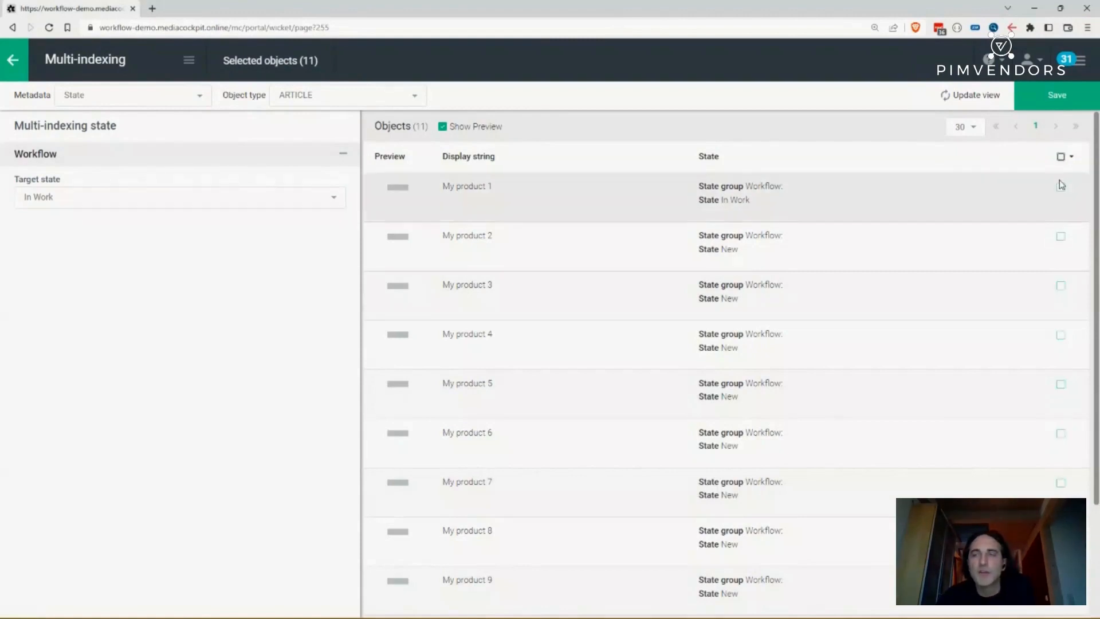
left_click(1060, 189)
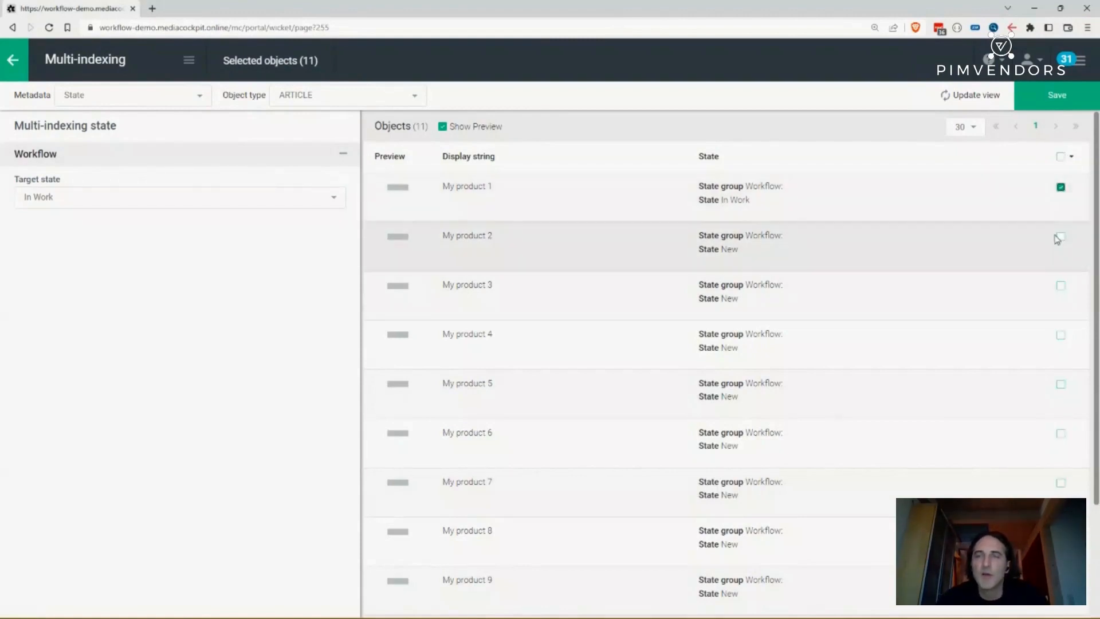
left_click(1062, 237)
left_click(1061, 286)
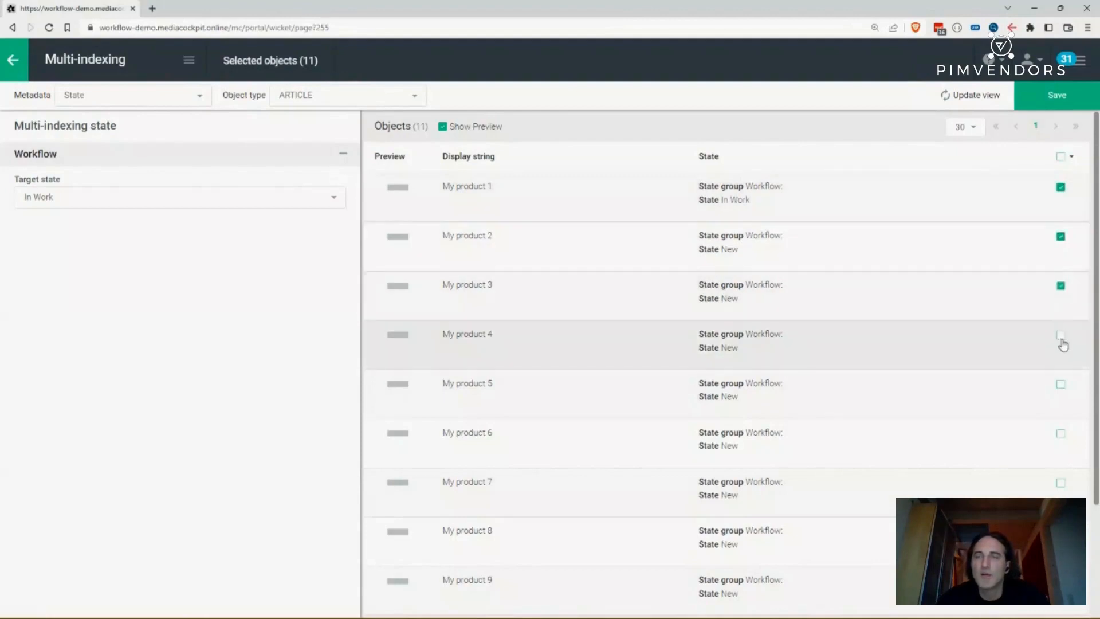
left_click(1061, 335)
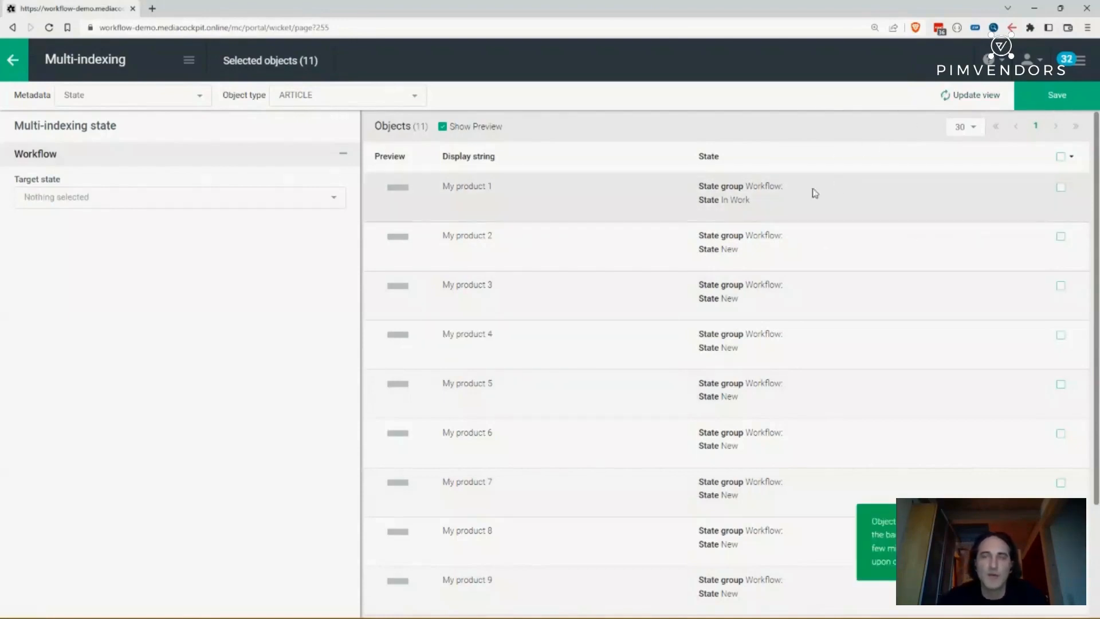
- Open the notifications panel and cancel the SOURCING user takeover from the change user role tab
left_click(1080, 70)
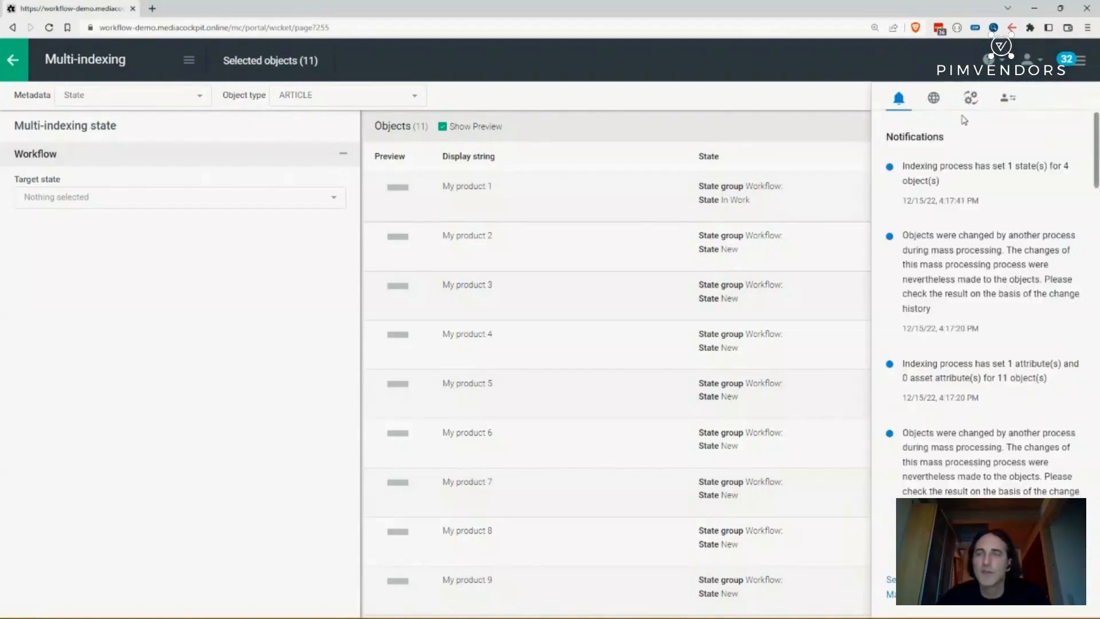
left_click(1008, 99)
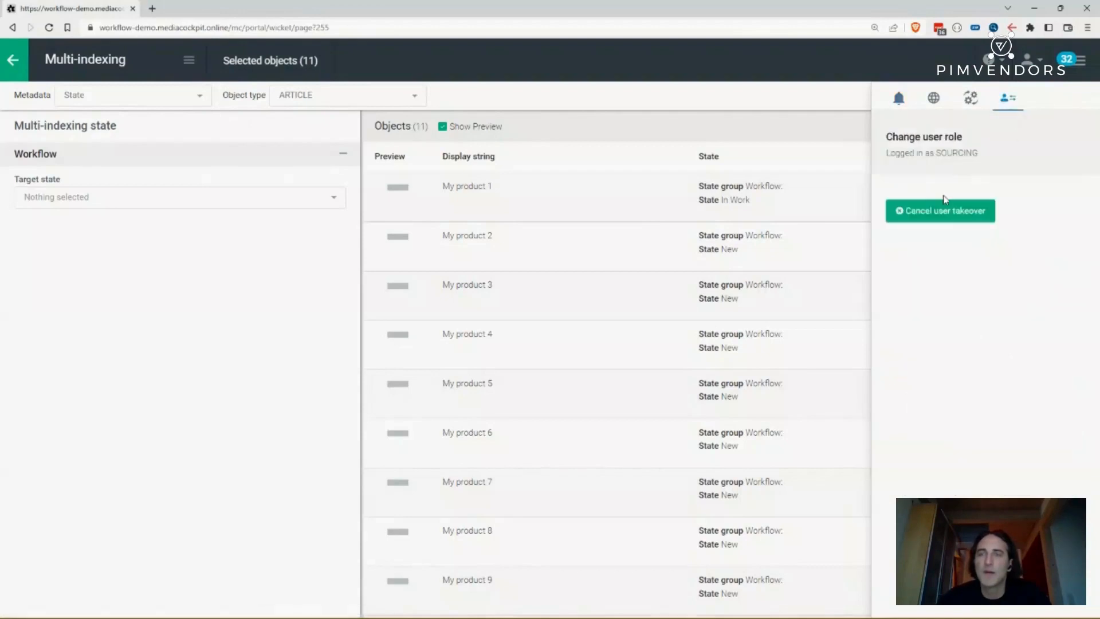
left_click(945, 217)
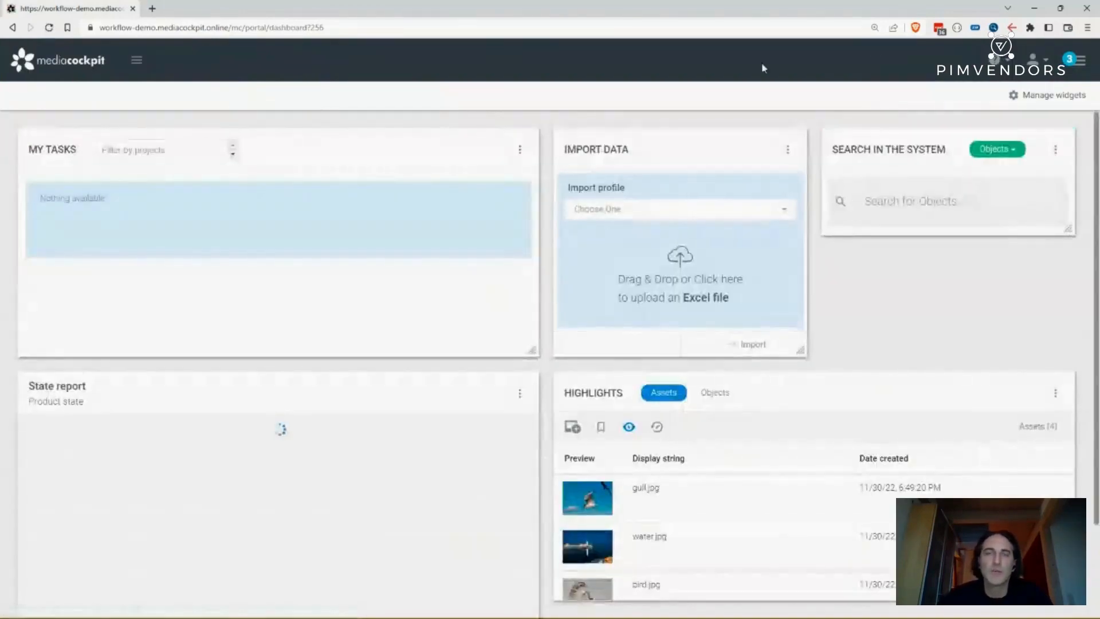
- Adopt the PRODUCTMANAGER user role and open My product 4 from its task info in a new tab
left_click(1086, 66)
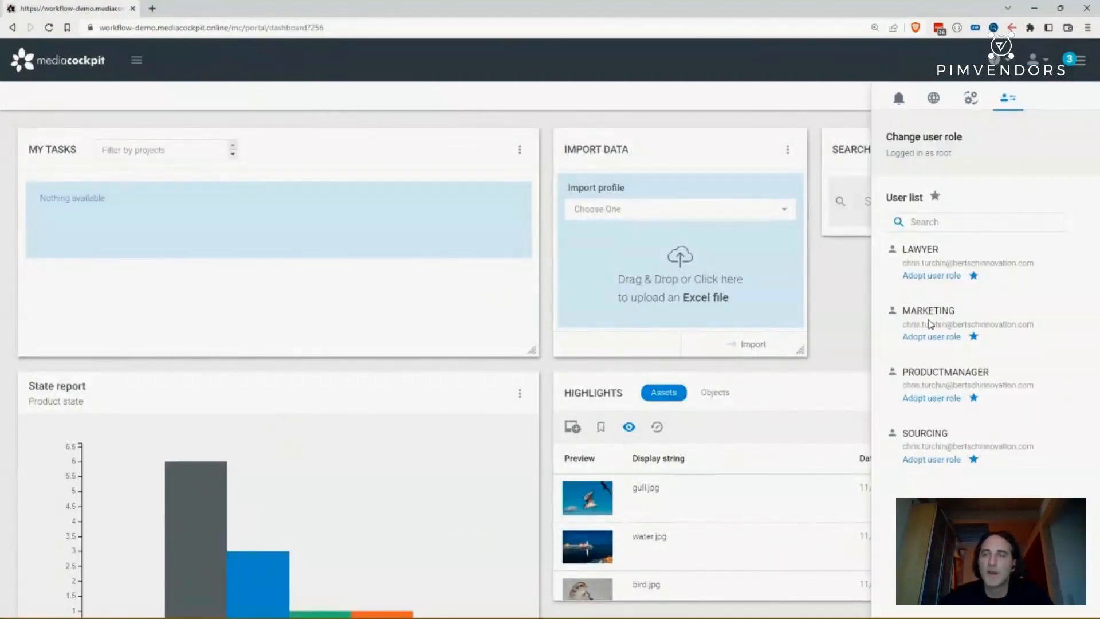
left_click(922, 400)
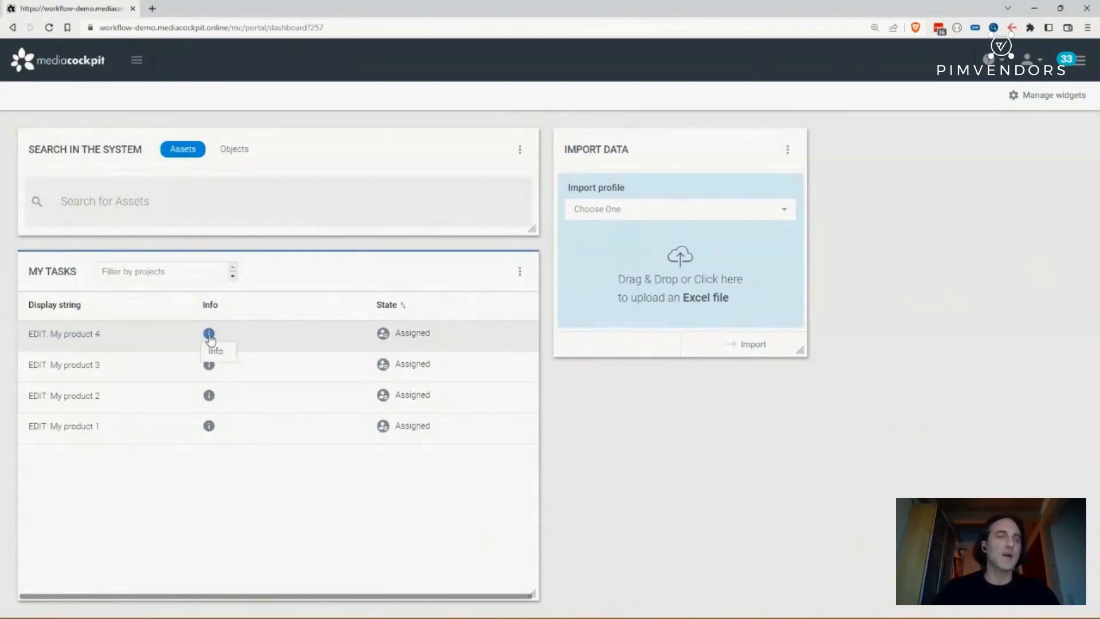
mouse_move(209, 335)
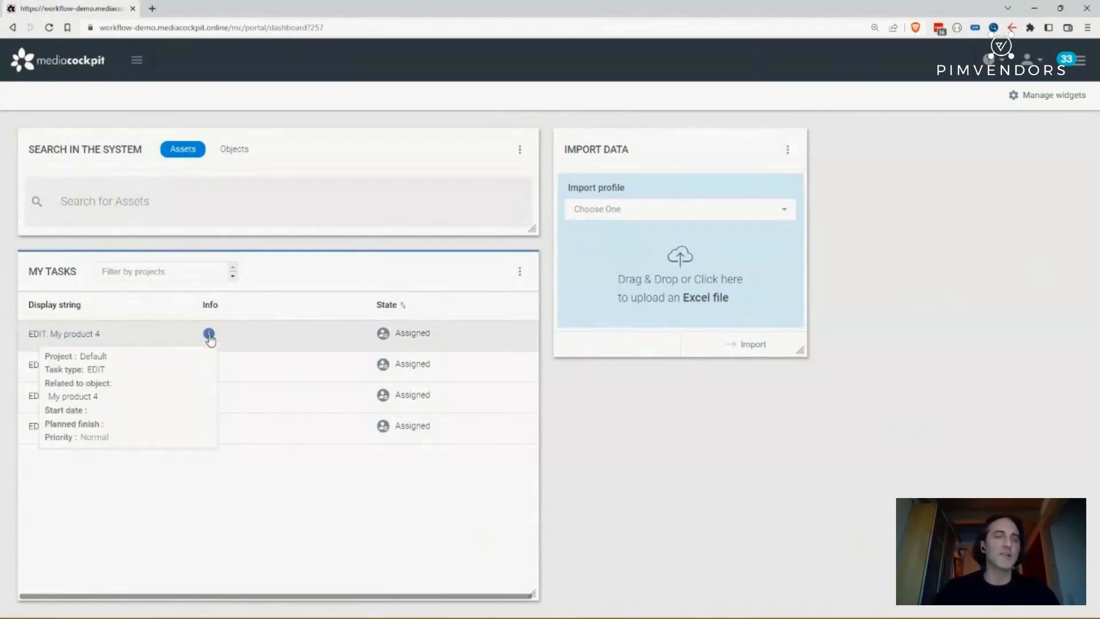
middle_click(77, 399)
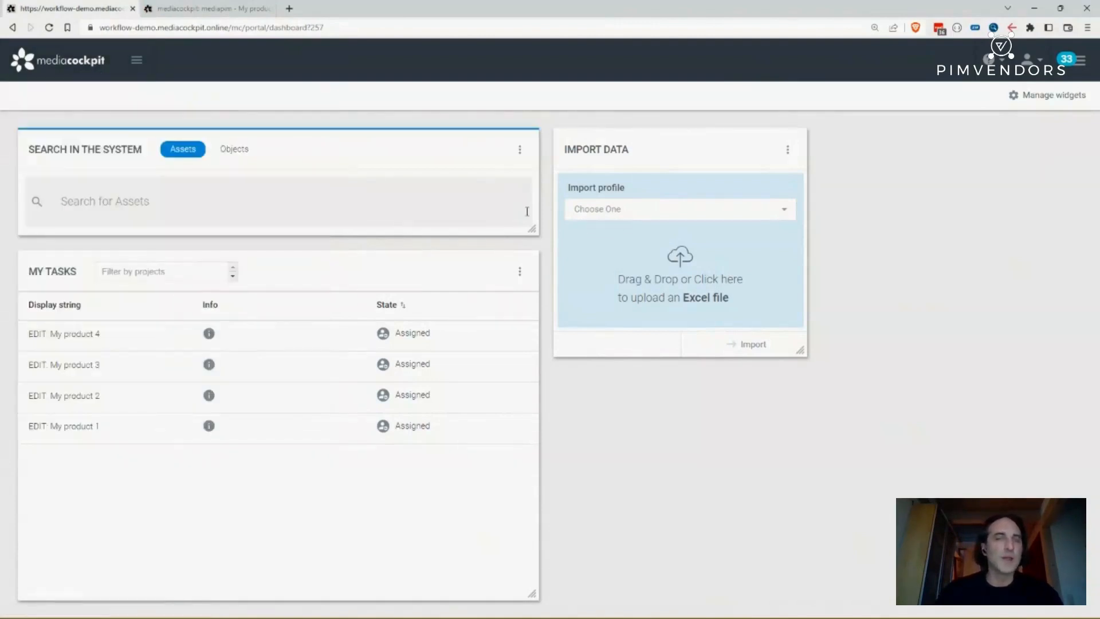
- Switch to the other browser window and check which user role is logged in there
key("alt+Tab")
key("alt+Tab")
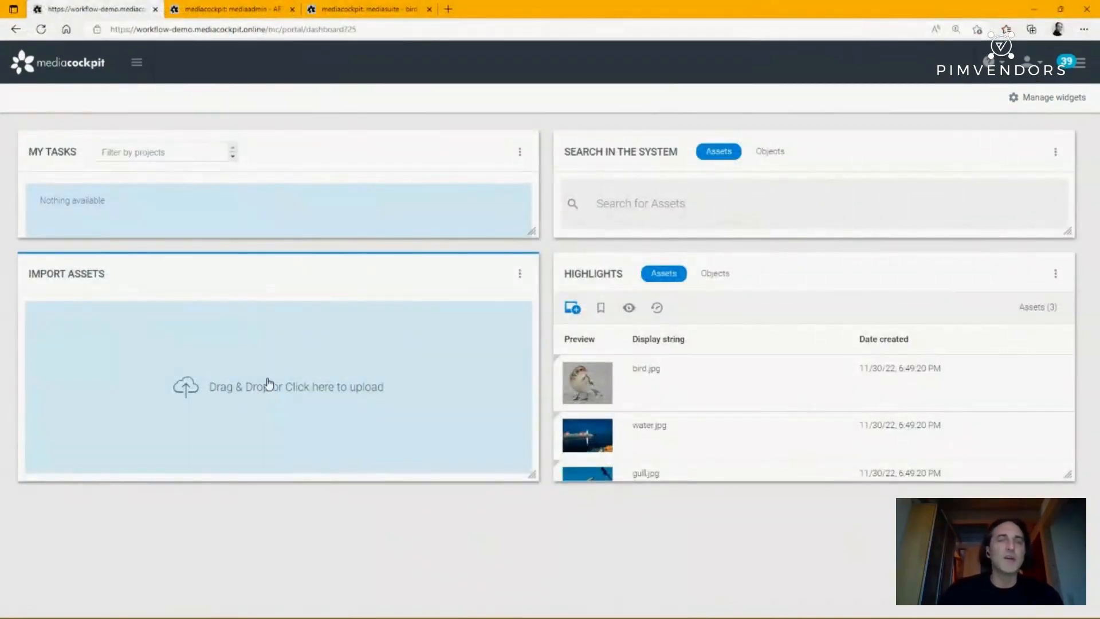
left_click(1075, 65)
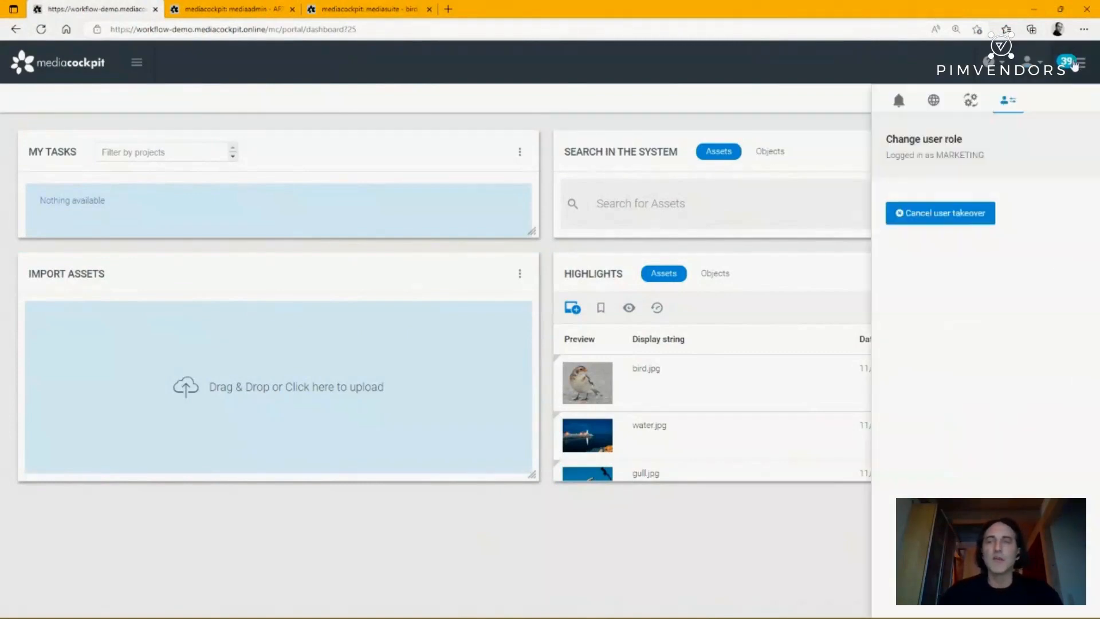
left_click(1083, 65)
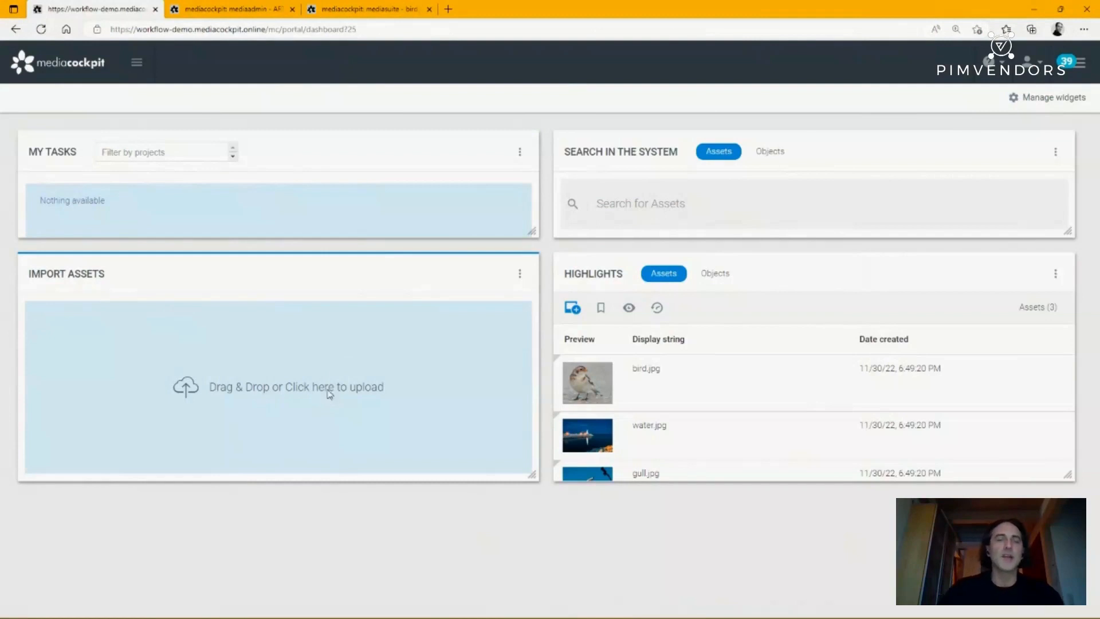
- Upload SIDE-VIEW.jpg and TEST-IMAGE.jpg from the Desktop as assets of type Asset type product image
left_click(330, 394)
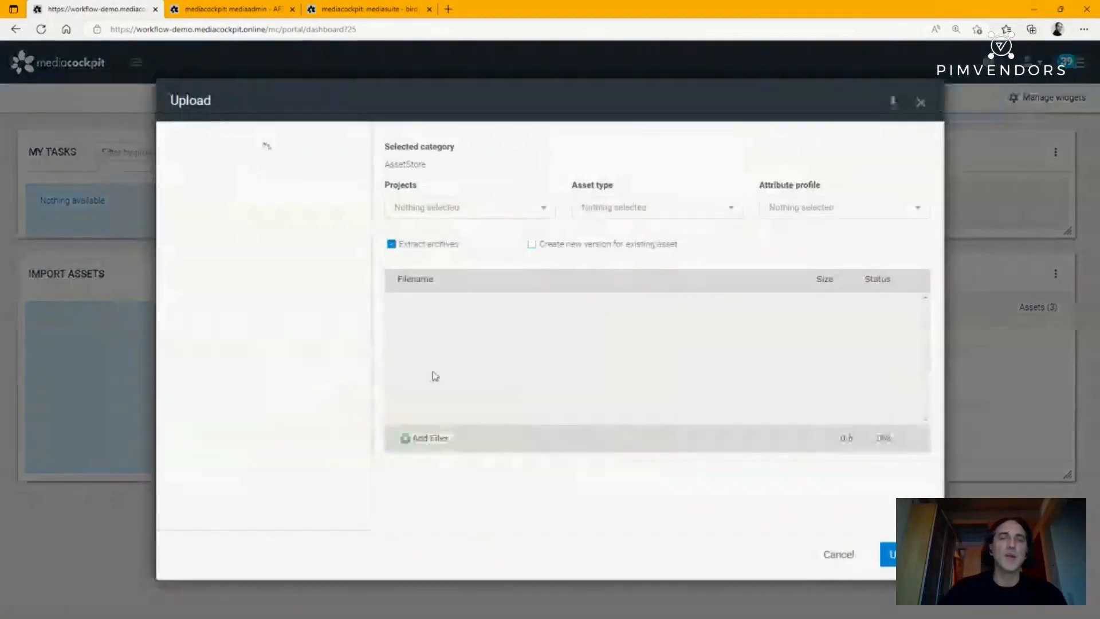
left_click(439, 438)
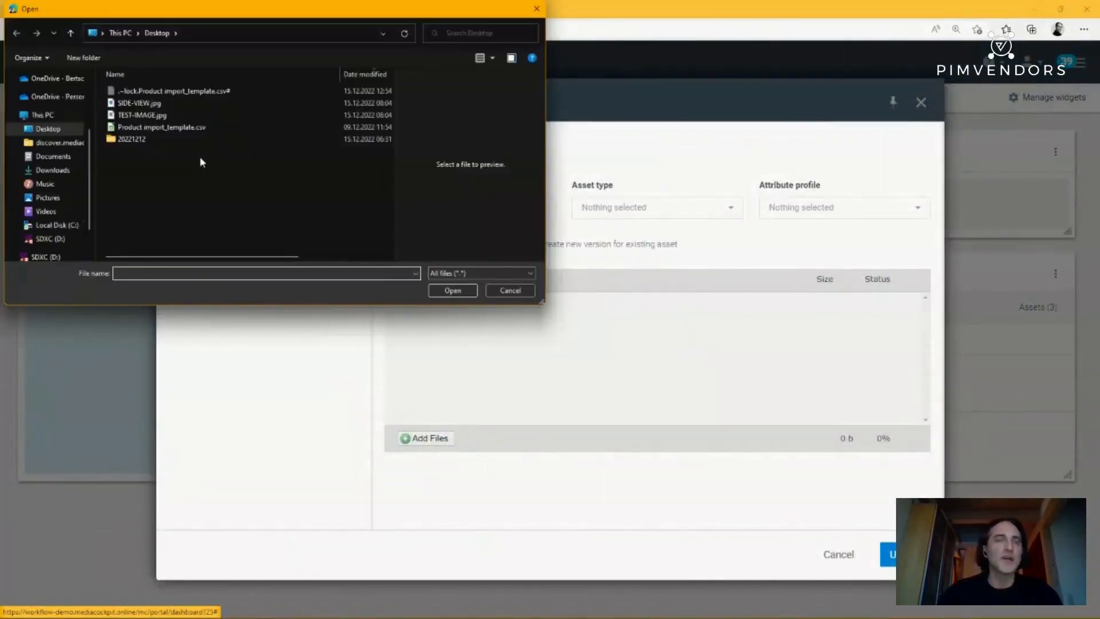
left_click(151, 116)
left_click(150, 104, "ctrl")
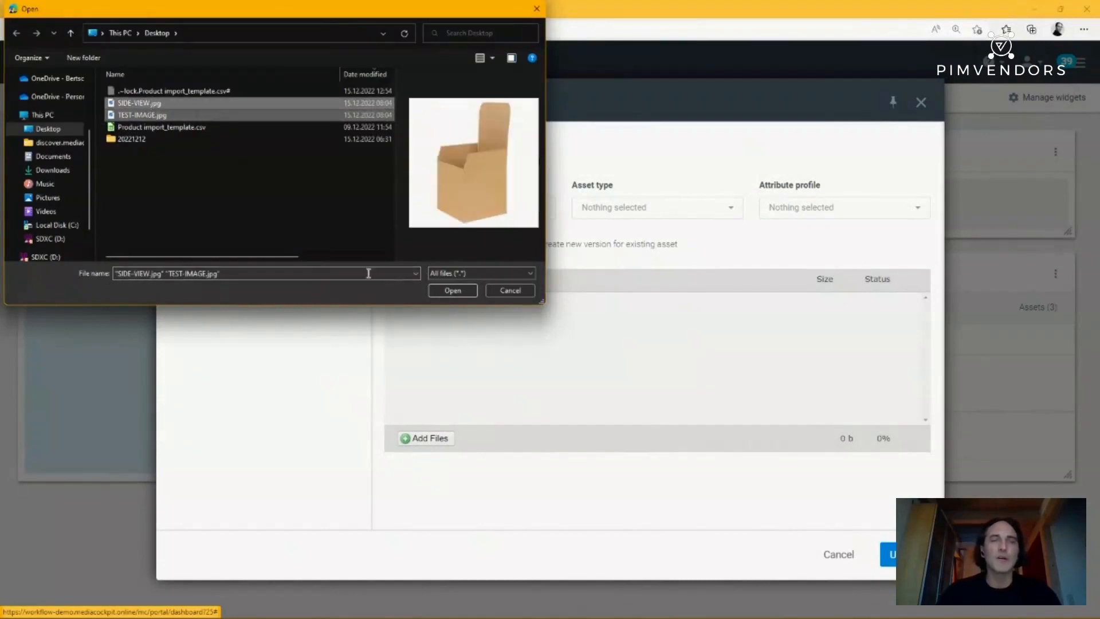
left_click(451, 292)
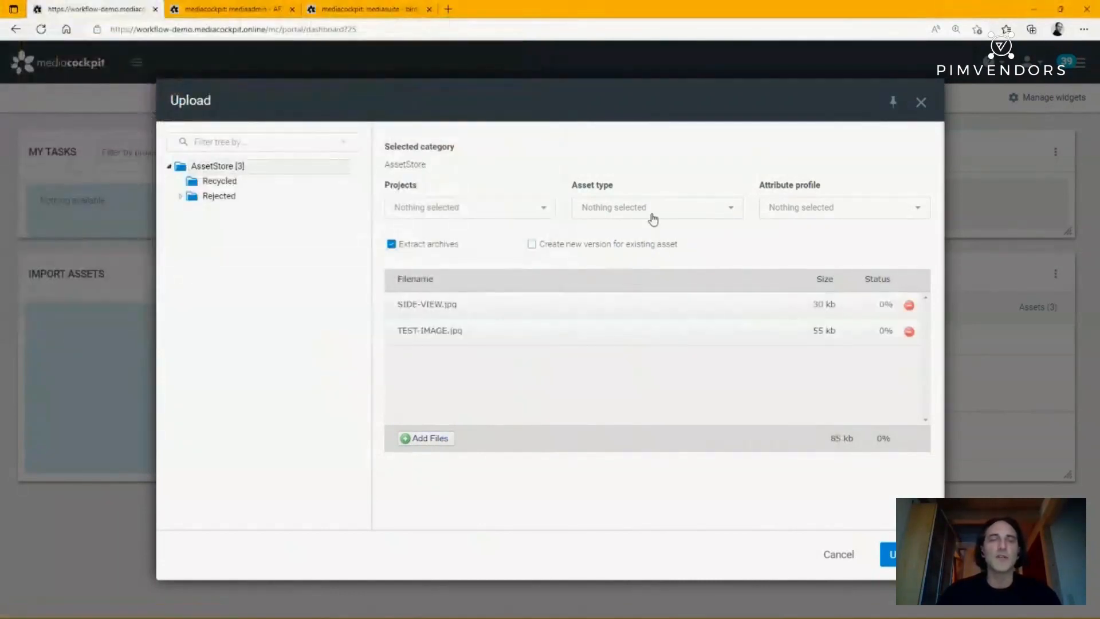
left_click(653, 216)
left_click(662, 328)
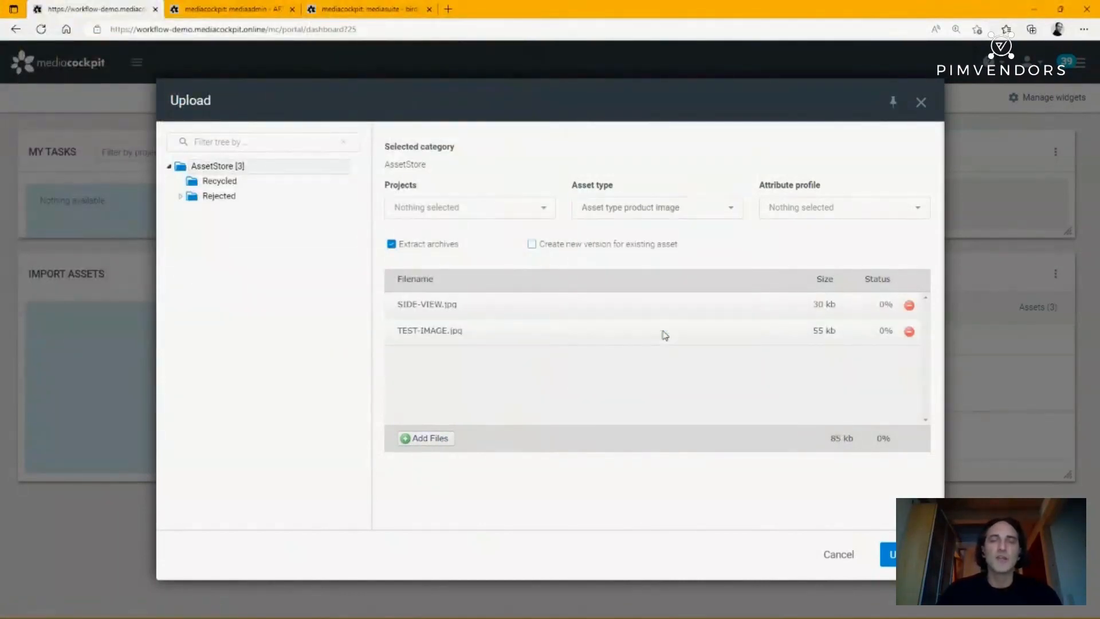
left_click(891, 554)
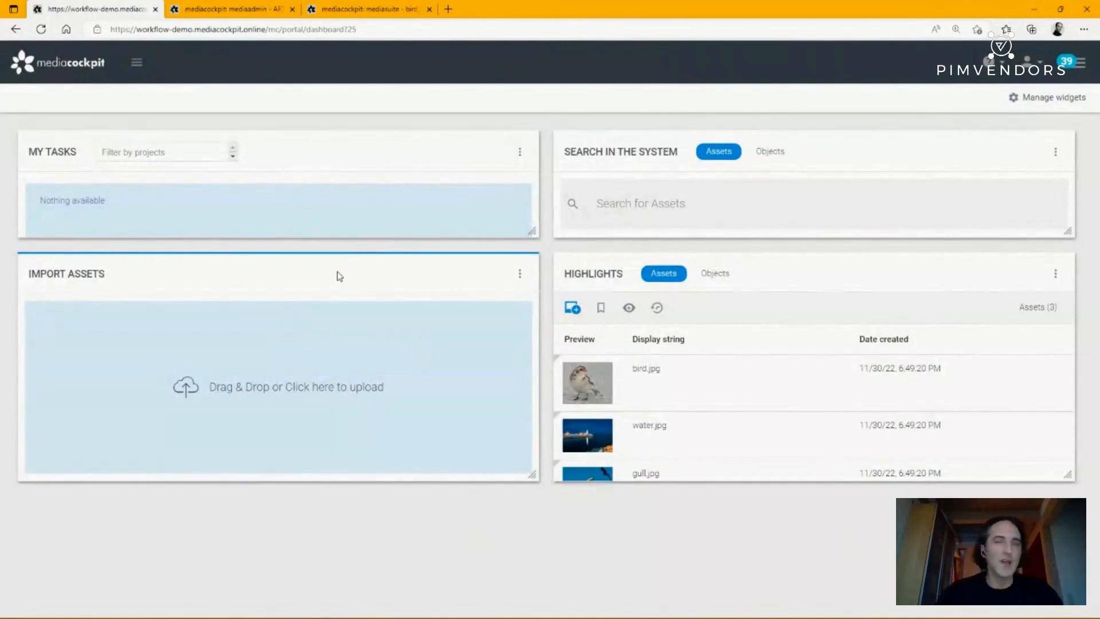
- Open the mediasuite module and show its asset categories tree
left_click(63, 68)
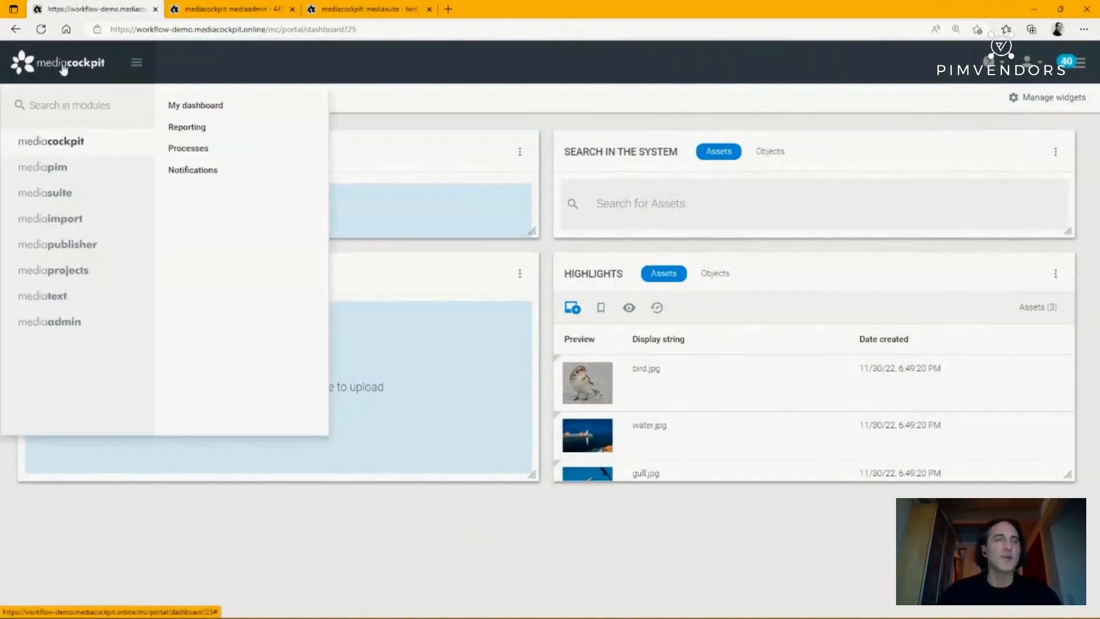
left_click(58, 196)
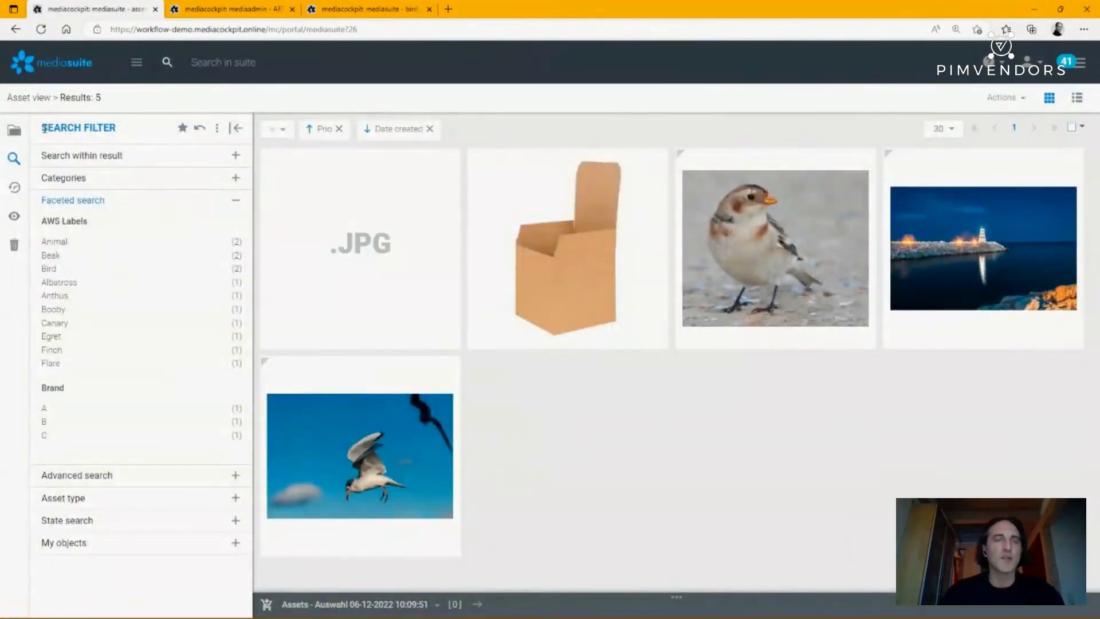
left_click(14, 130)
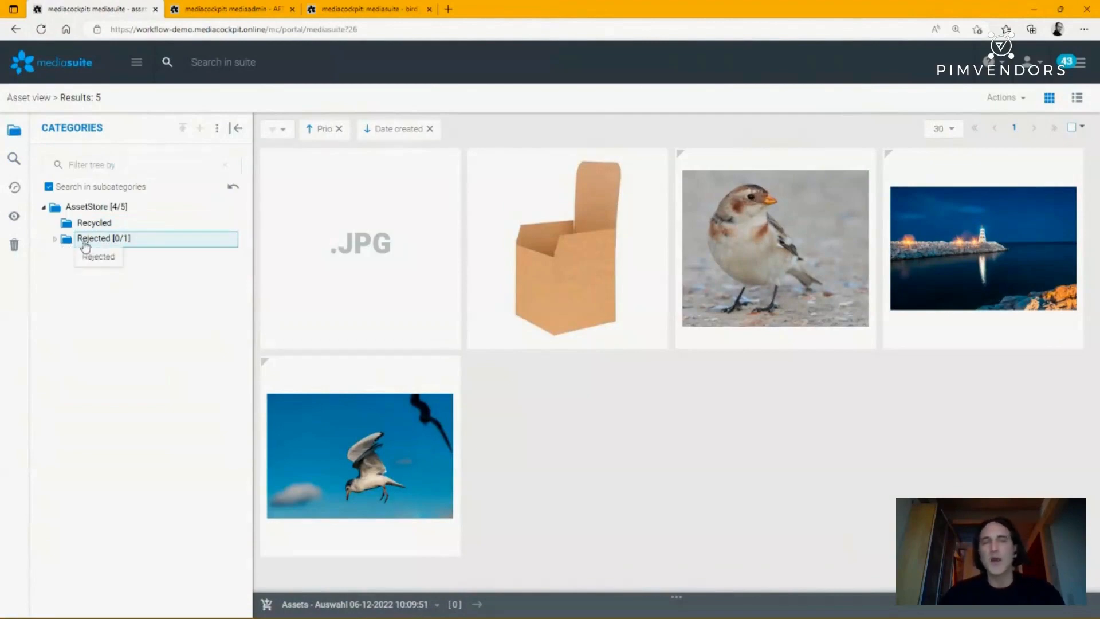
- Check the logged-in user role and read the asset processing notifications
left_click(1068, 67)
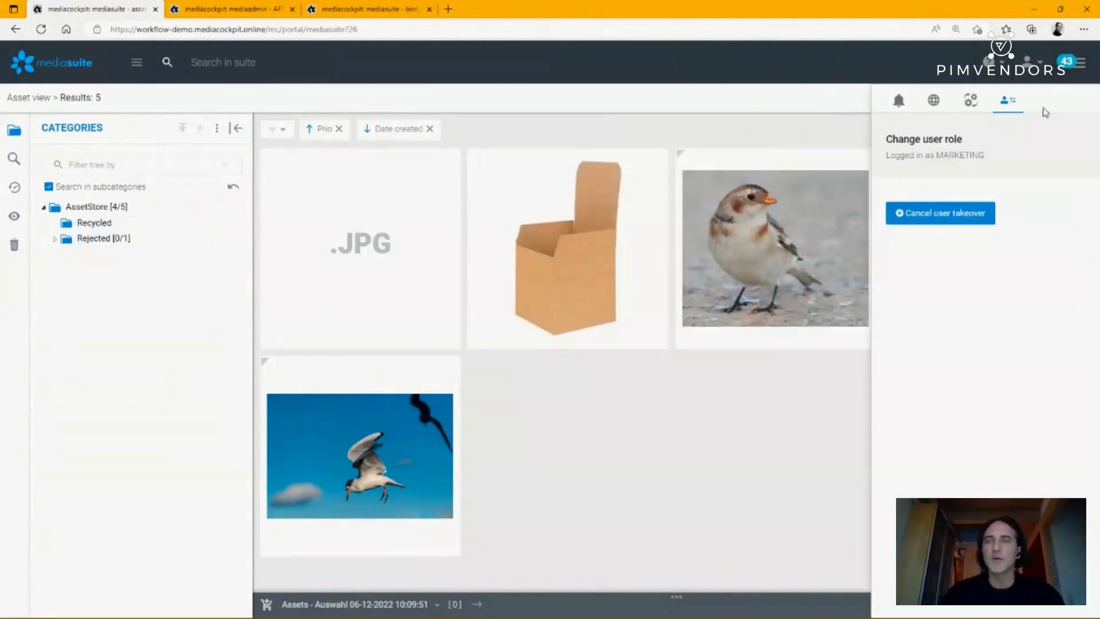
left_click(899, 103)
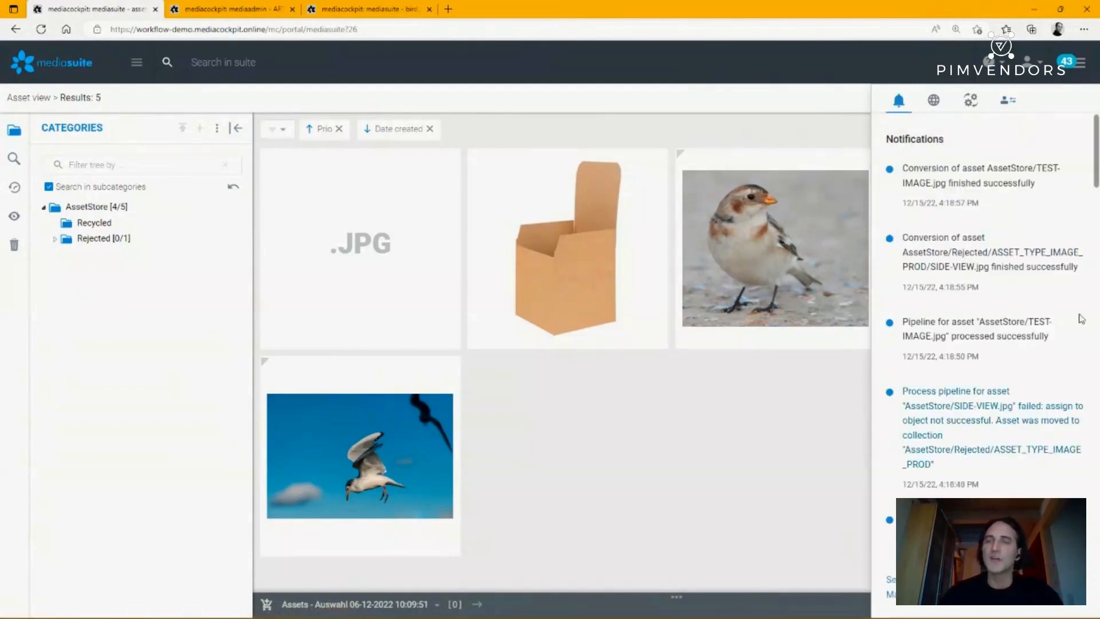
left_click(1078, 69)
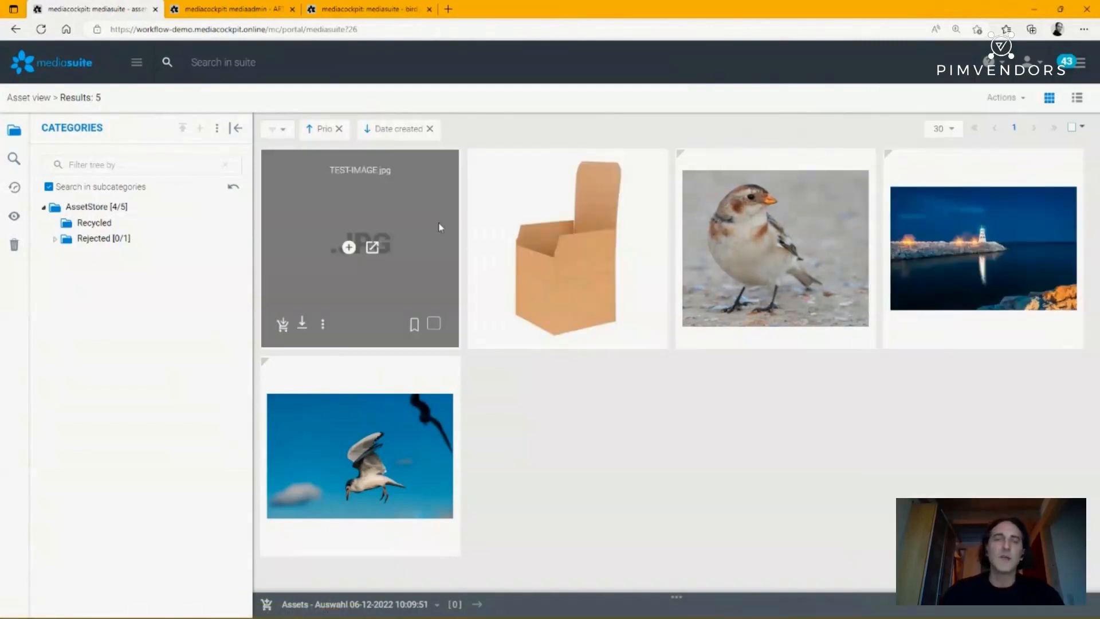
- Open the TEST-IMAGE.jpg asset and inspect its AWS label attributes and object assignments
left_click(372, 248)
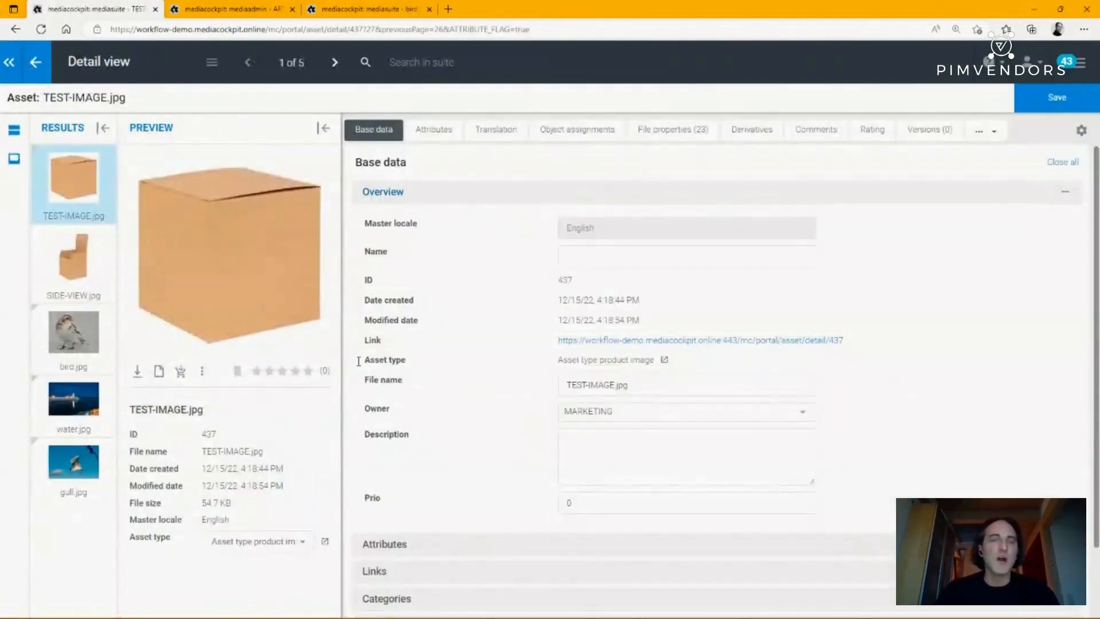
left_click(429, 132)
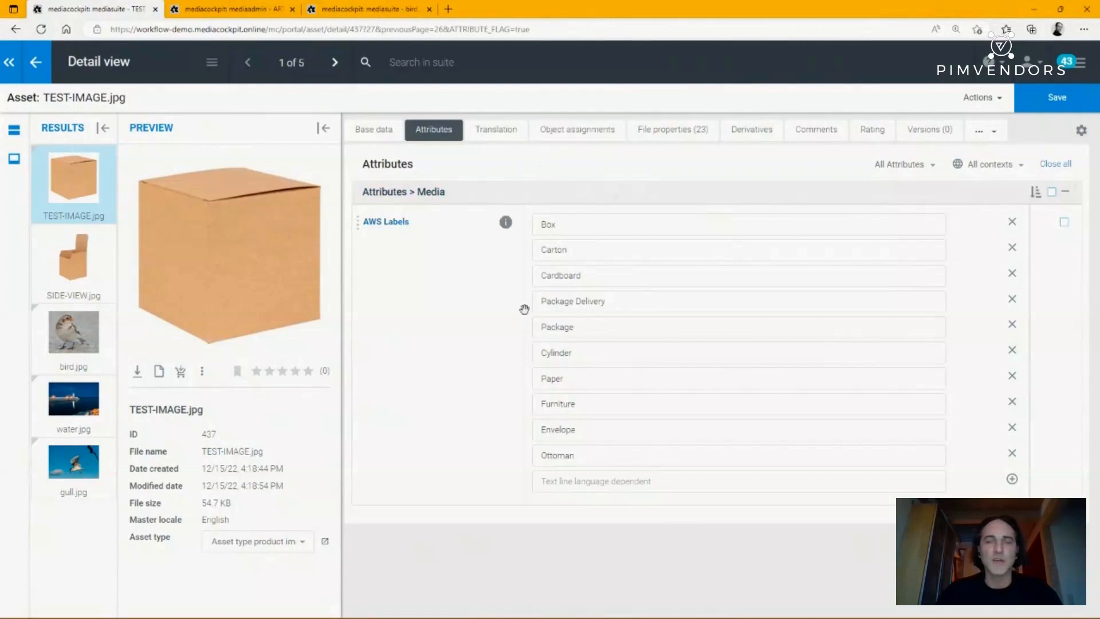
left_click(563, 136)
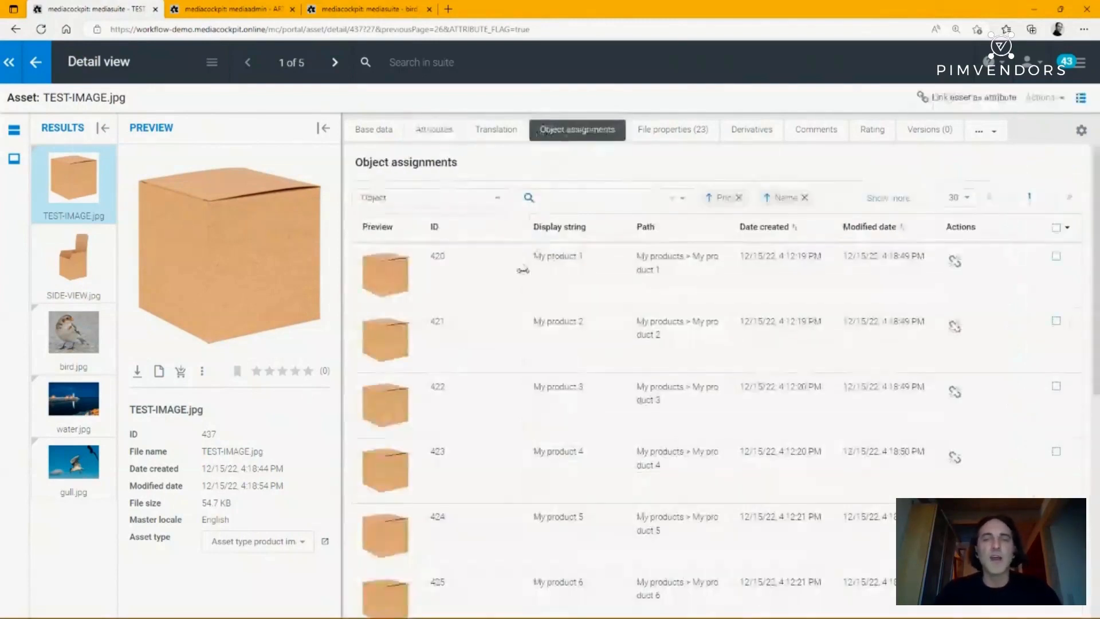
scroll(582, 275, "down", 6)
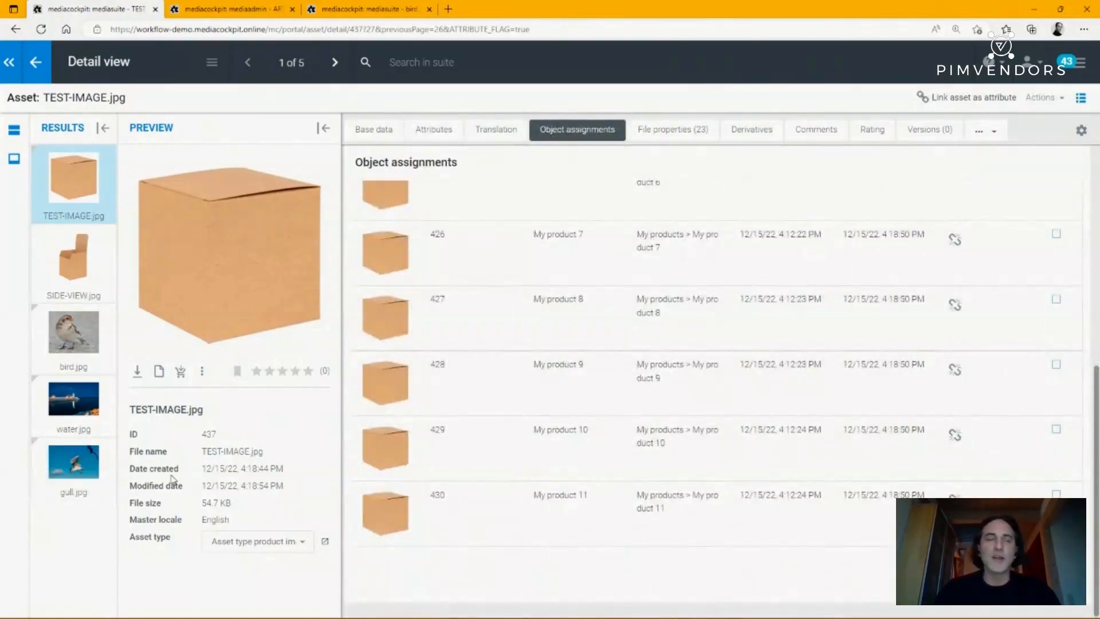
left_click_drag(208, 452, 277, 459)
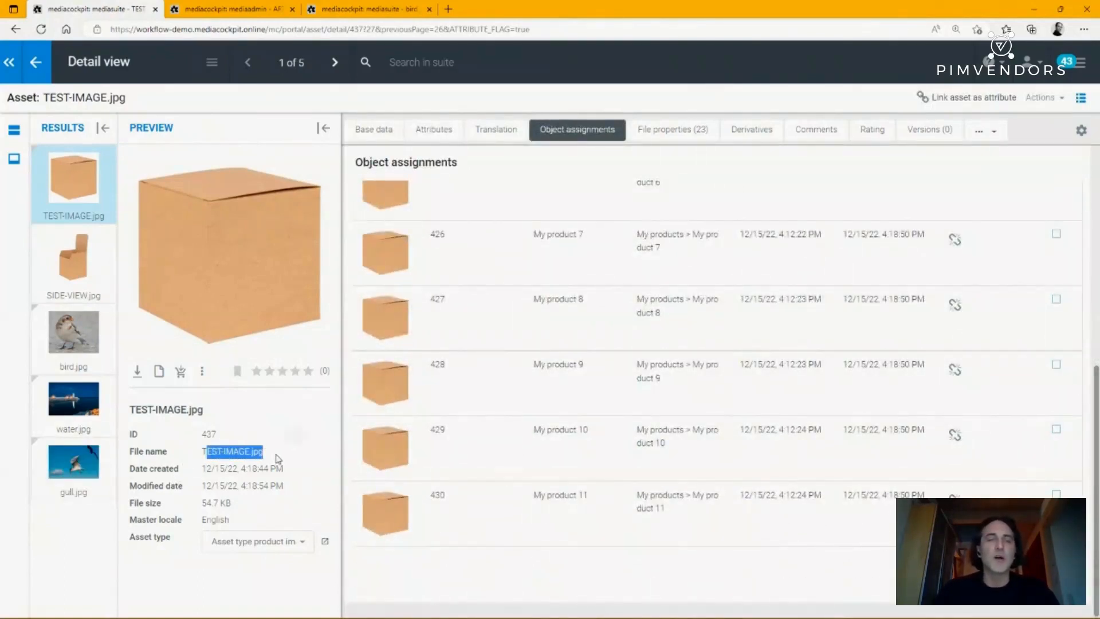
scroll(450, 353, "up", 6)
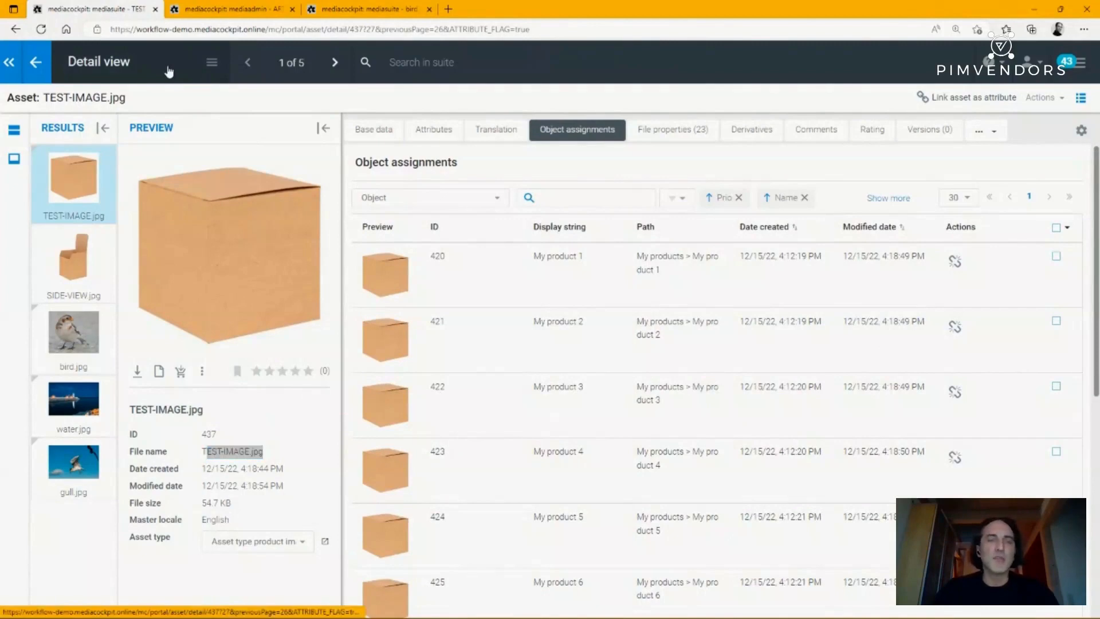
- Switch to the other browser window, open the mediapim module and open My product 1 in a new tab
key("alt+Tab")
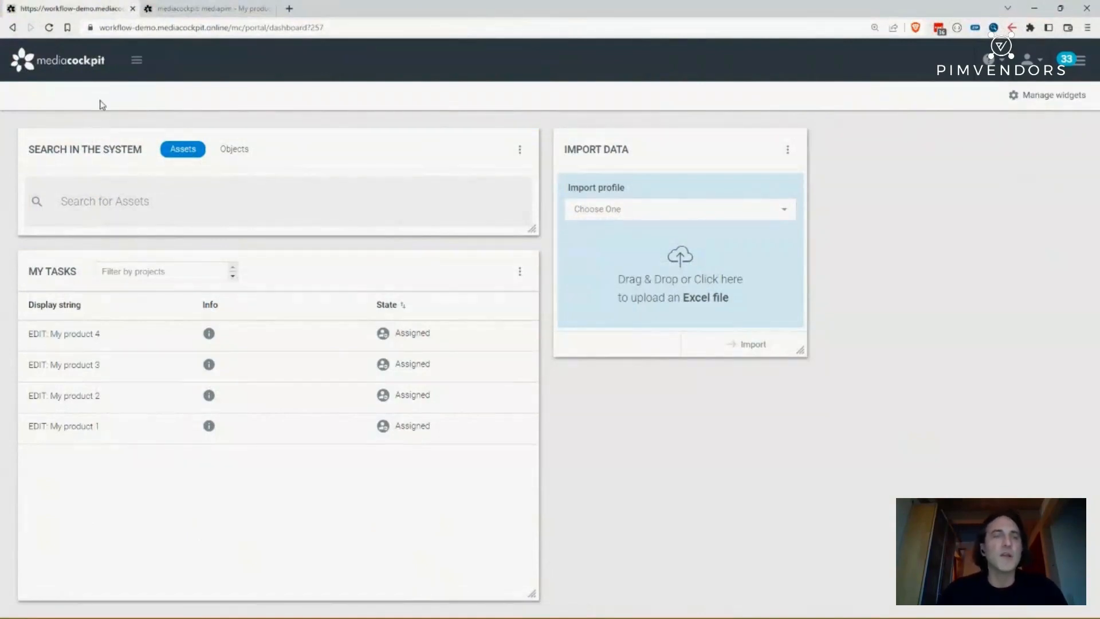
mouse_move(101, 69)
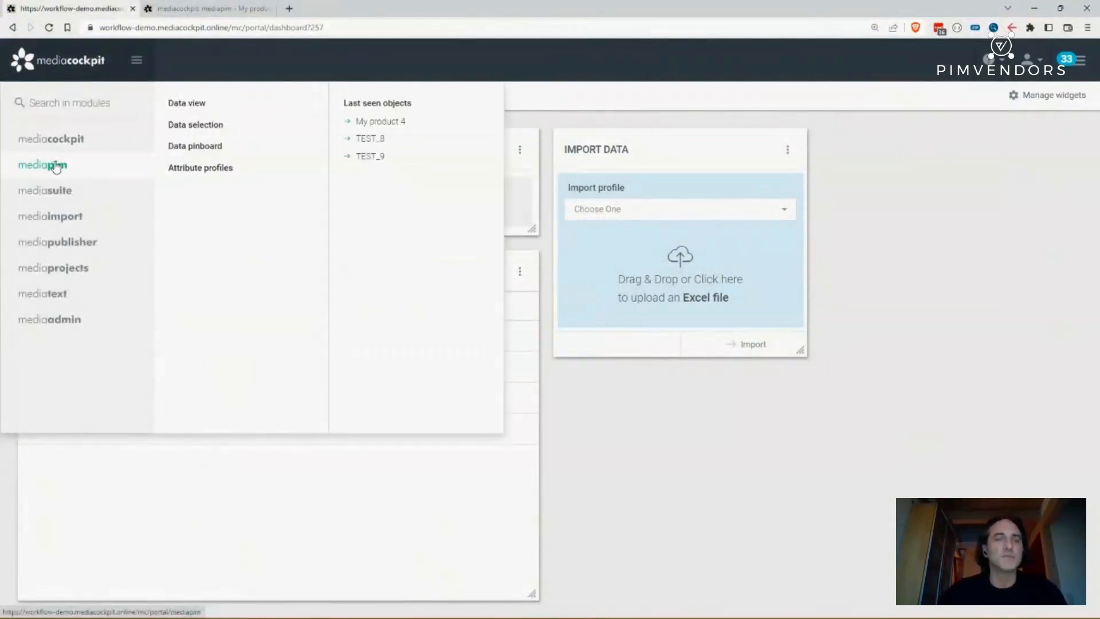
left_click(56, 167)
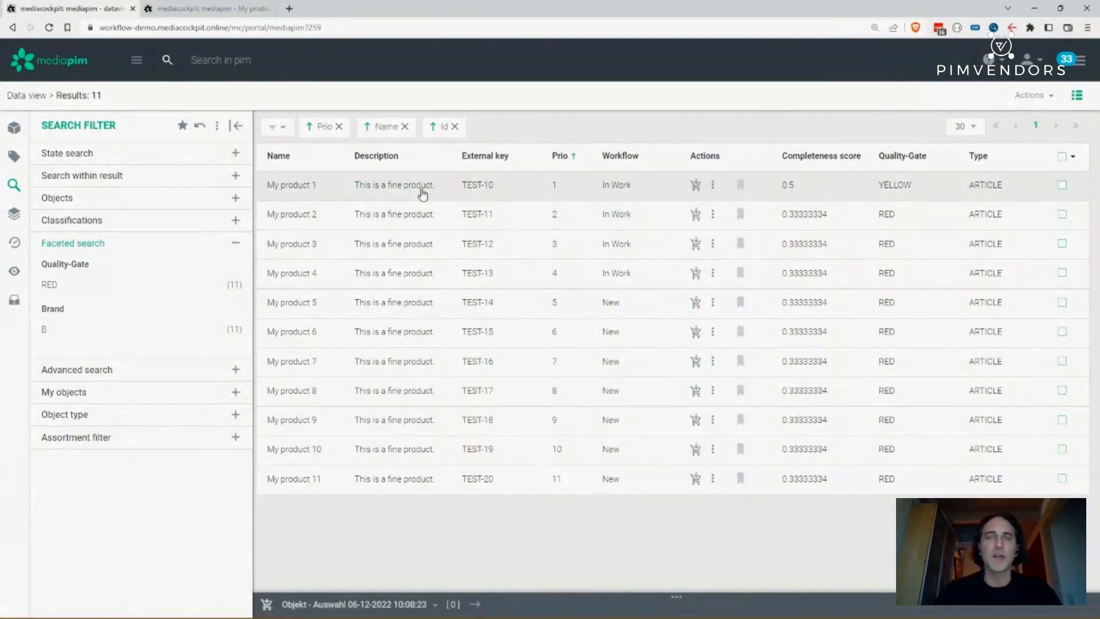
middle_click(393, 220)
middle_click(393, 219)
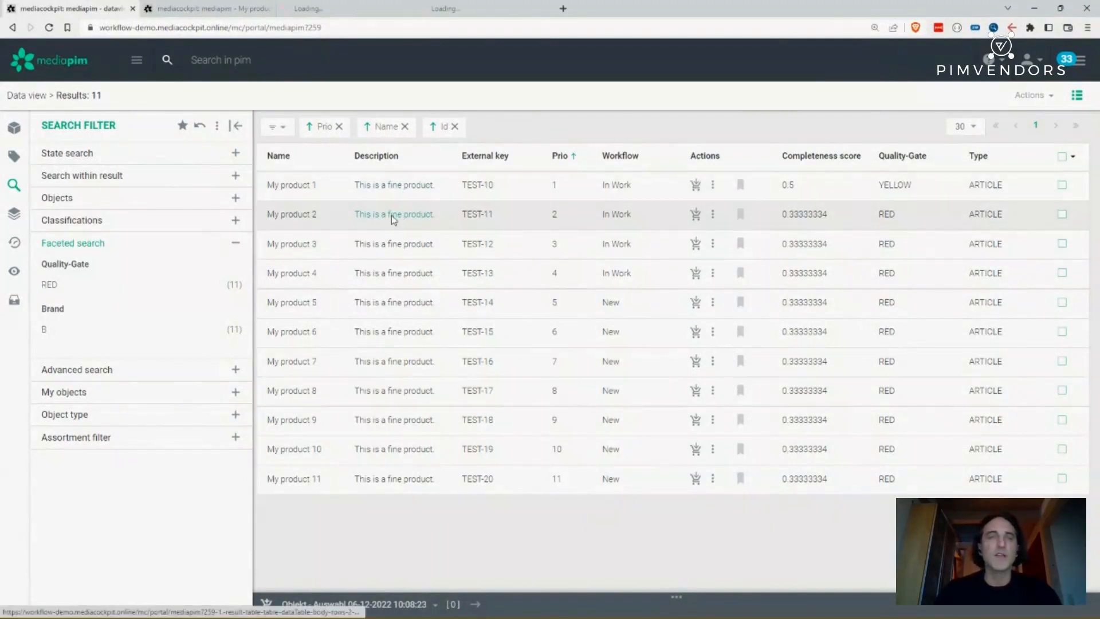
left_click(352, 16)
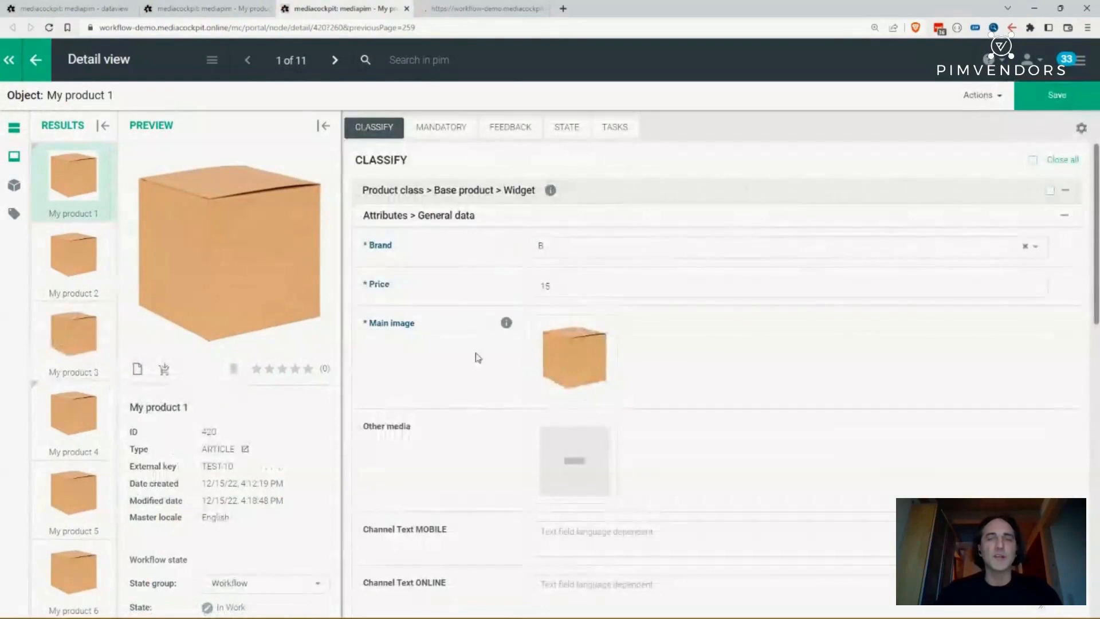
- Set My product 1's box Height to 4, Width to 45 and Depth to 2, then save
scroll(445, 250, "down", 5)
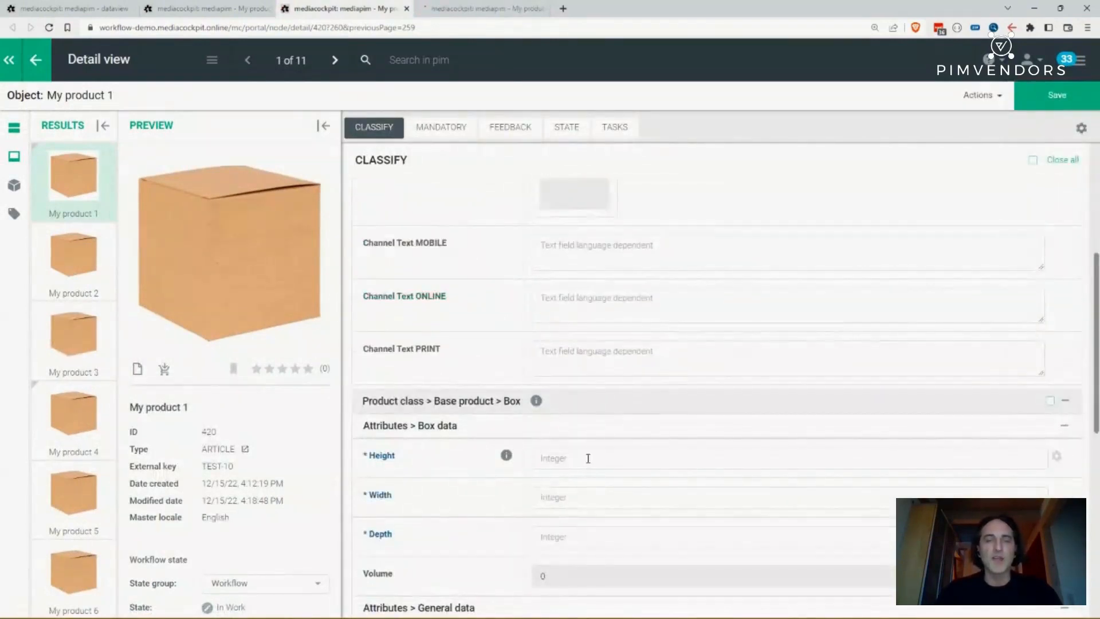
left_click(587, 457)
scroll(587, 388, "down", 4)
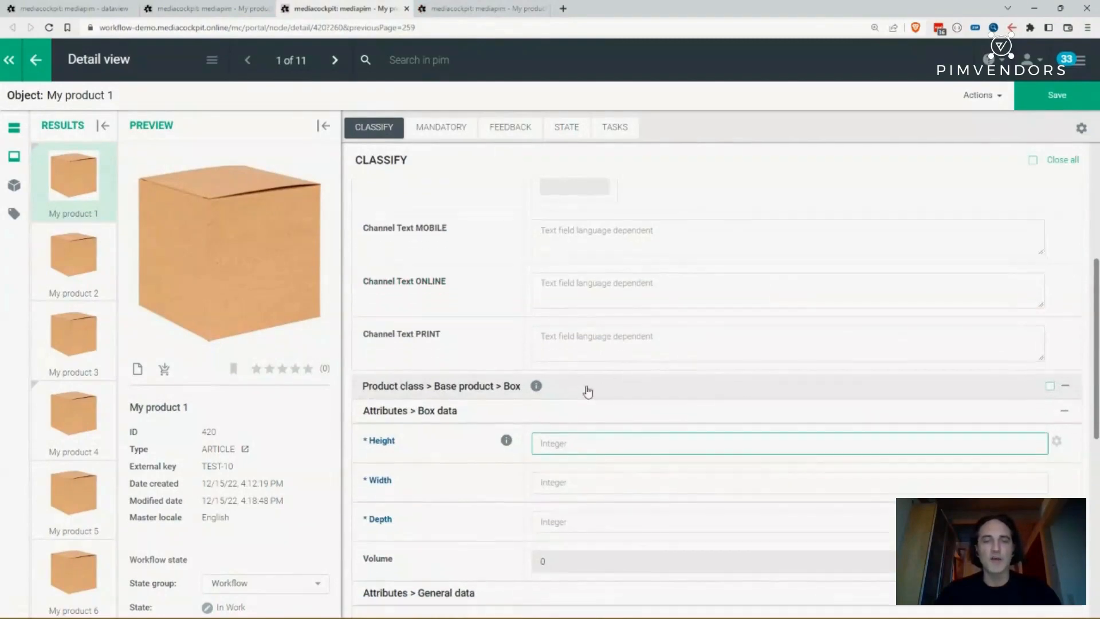
scroll(601, 385, "up", 1)
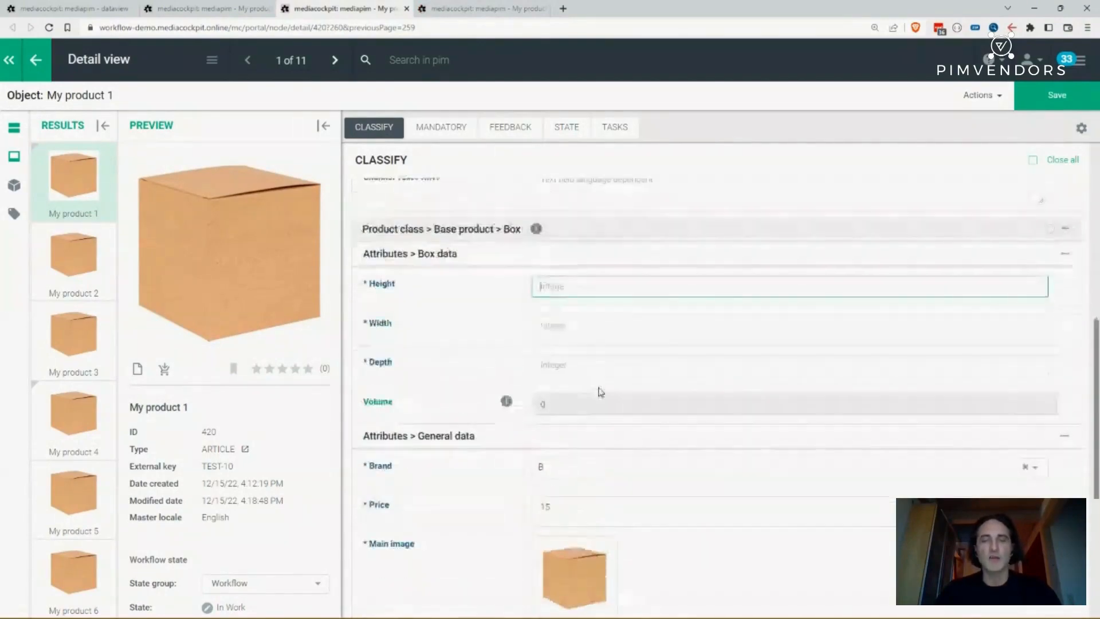
type("4")
left_click(600, 335)
type("45")
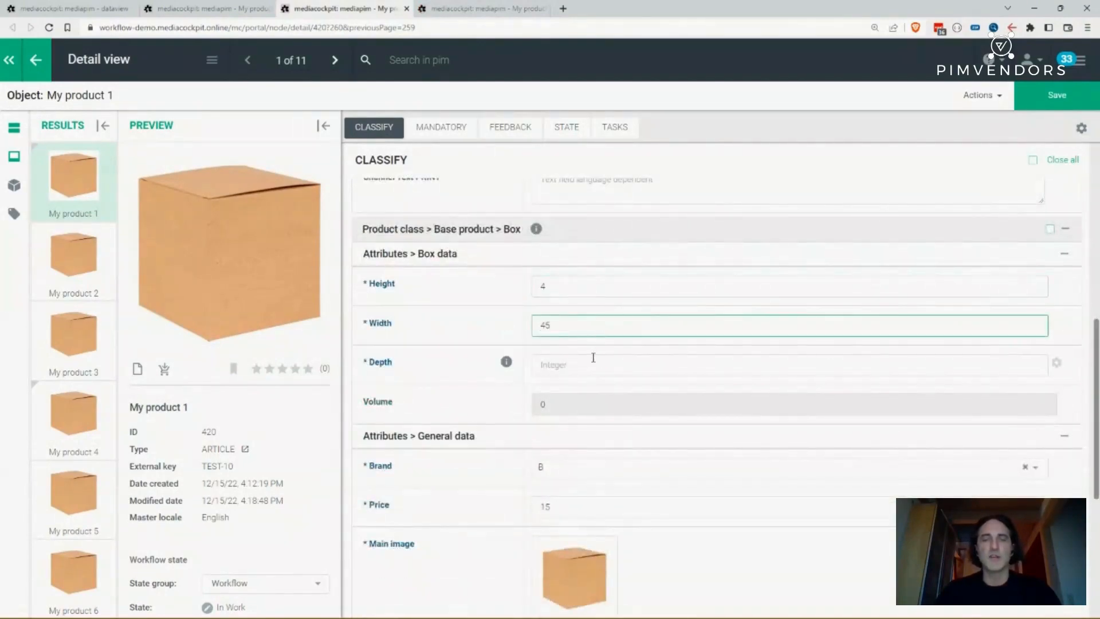
left_click(593, 361)
type("2")
left_click(1059, 98)
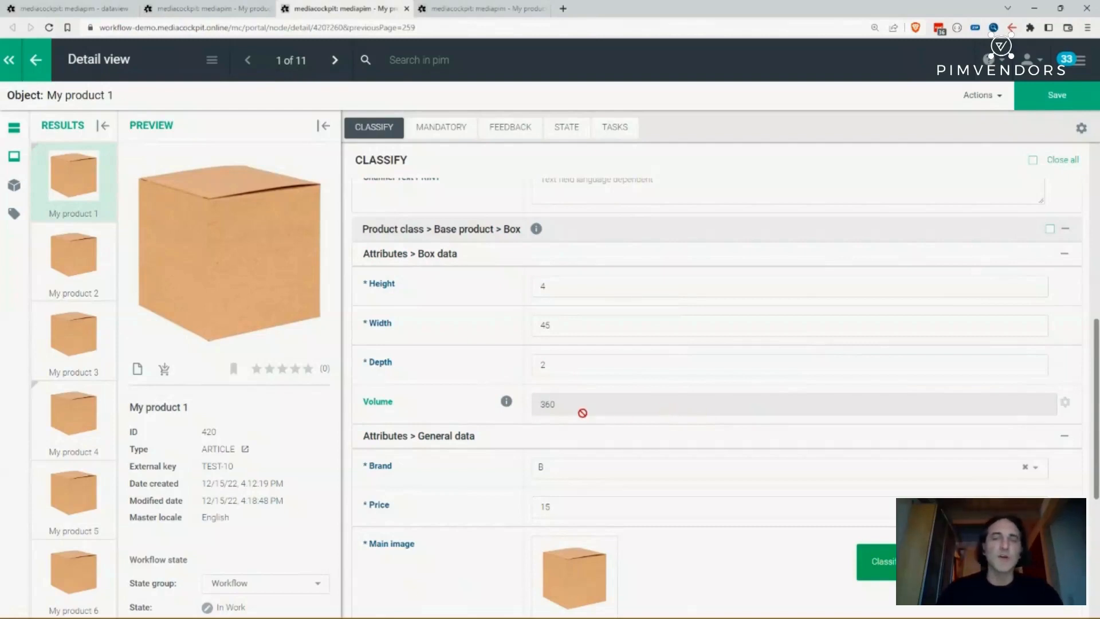
- Move My product 1's workflow to the Review target state and confirm the status change
left_click_drag(583, 412, 506, 422)
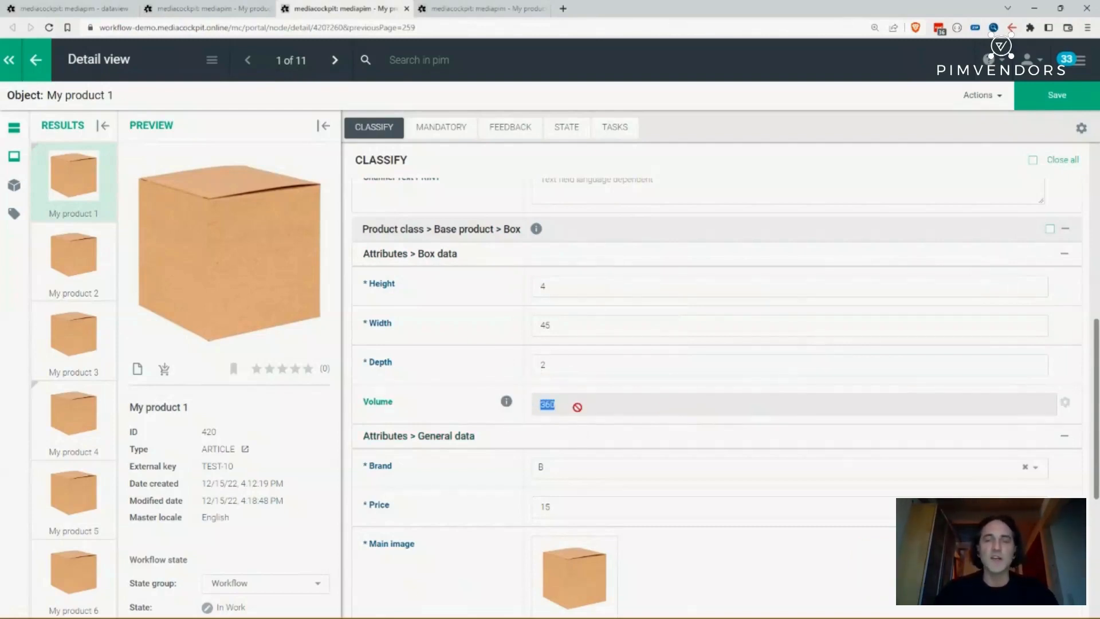
scroll(574, 404, "down", 4)
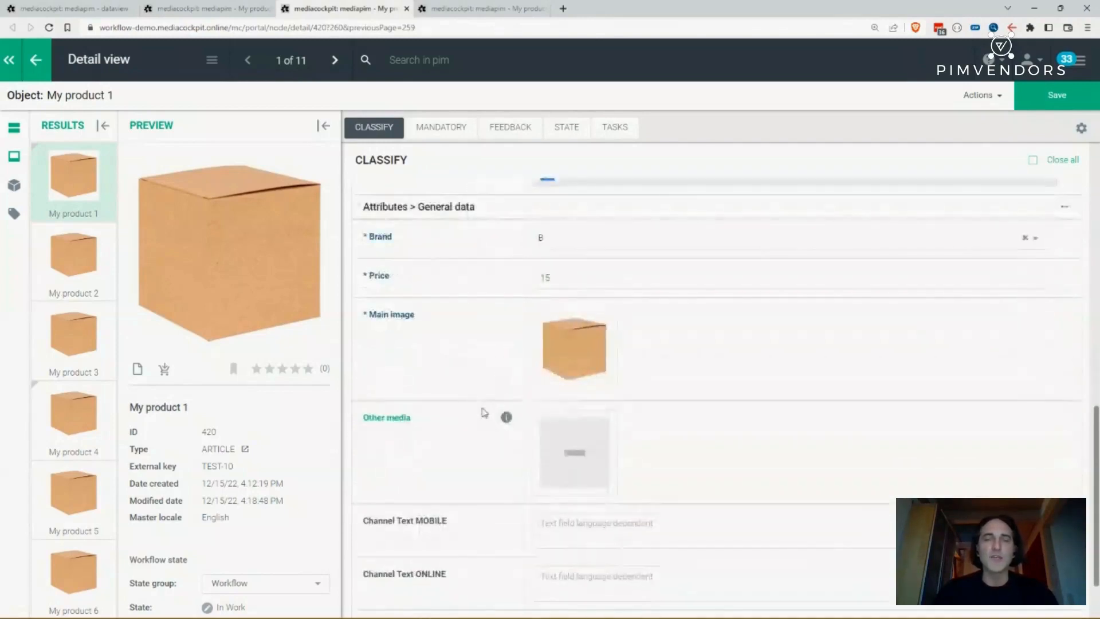
scroll(448, 381, "down", 2)
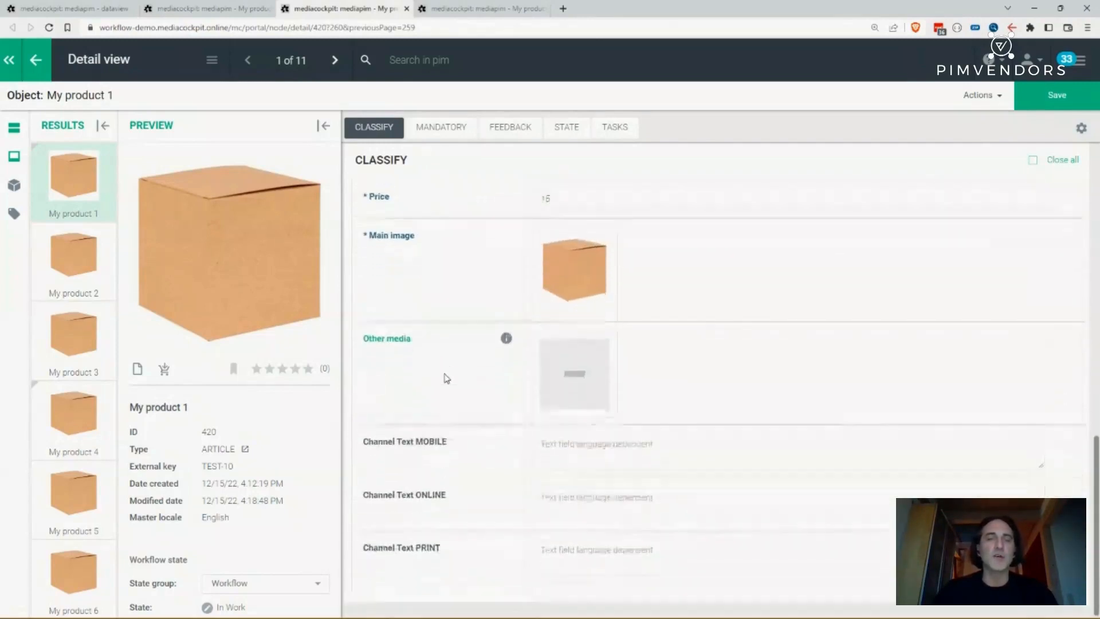
scroll(292, 485, "down", 2)
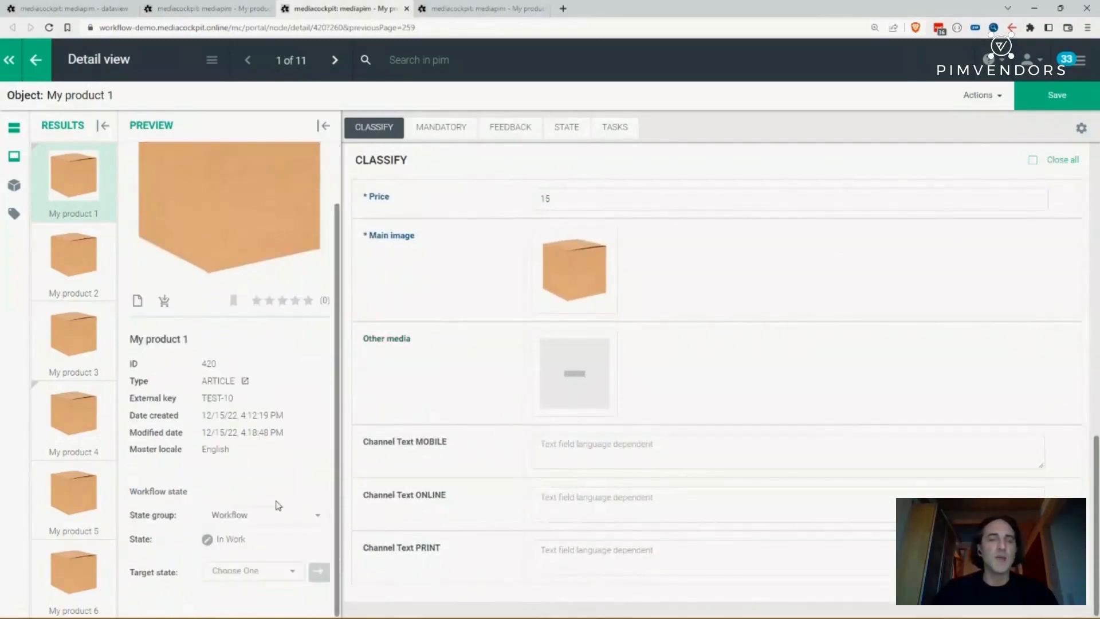
left_click(287, 572)
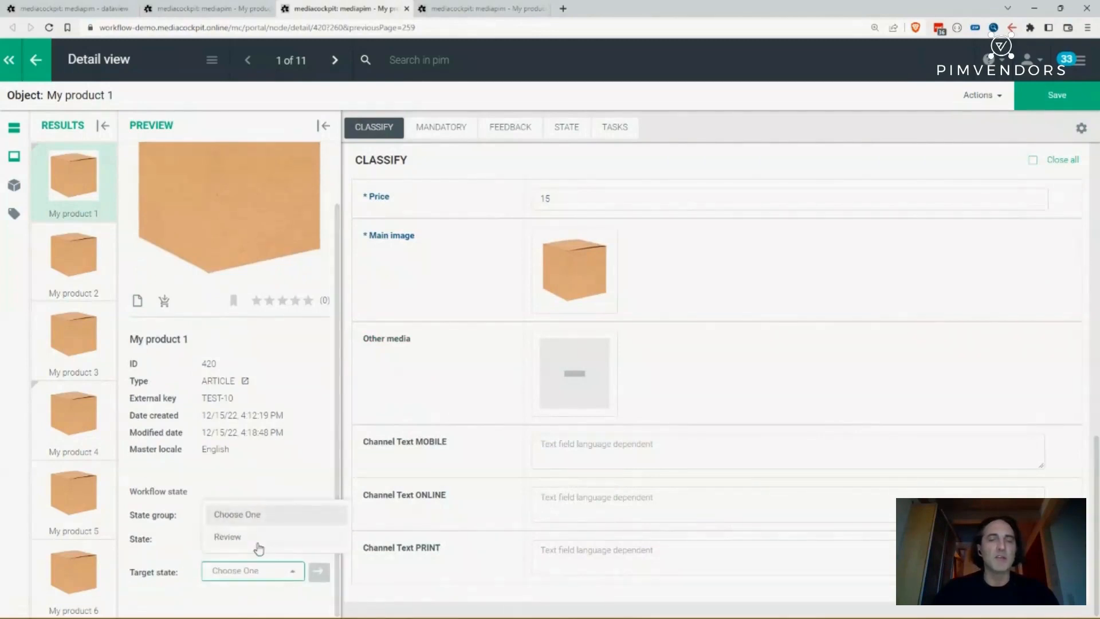
left_click(257, 537)
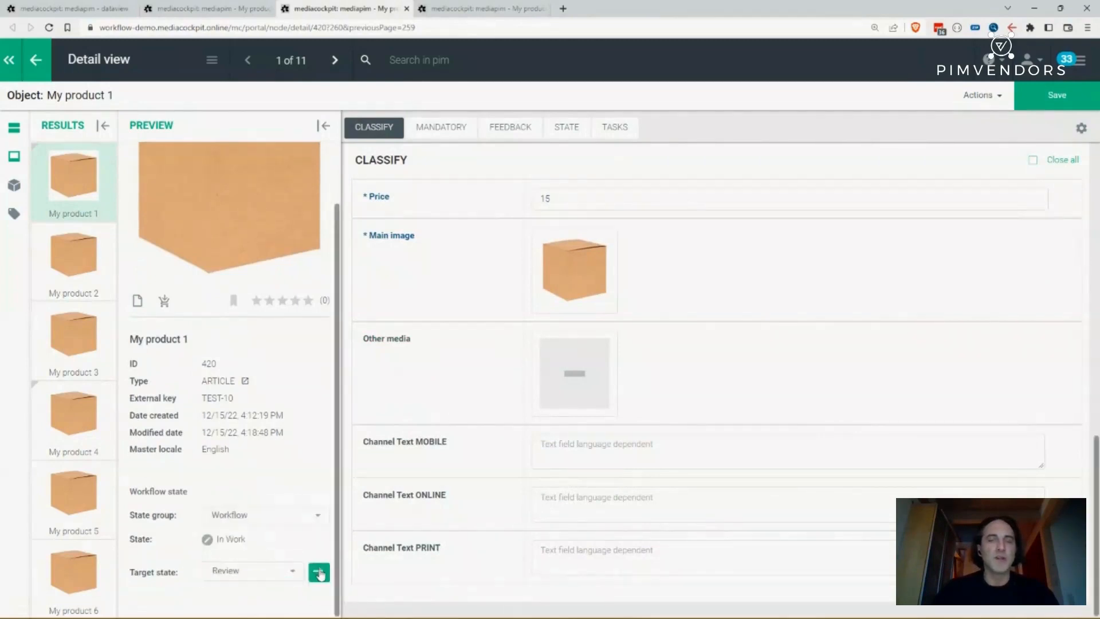
left_click(320, 573)
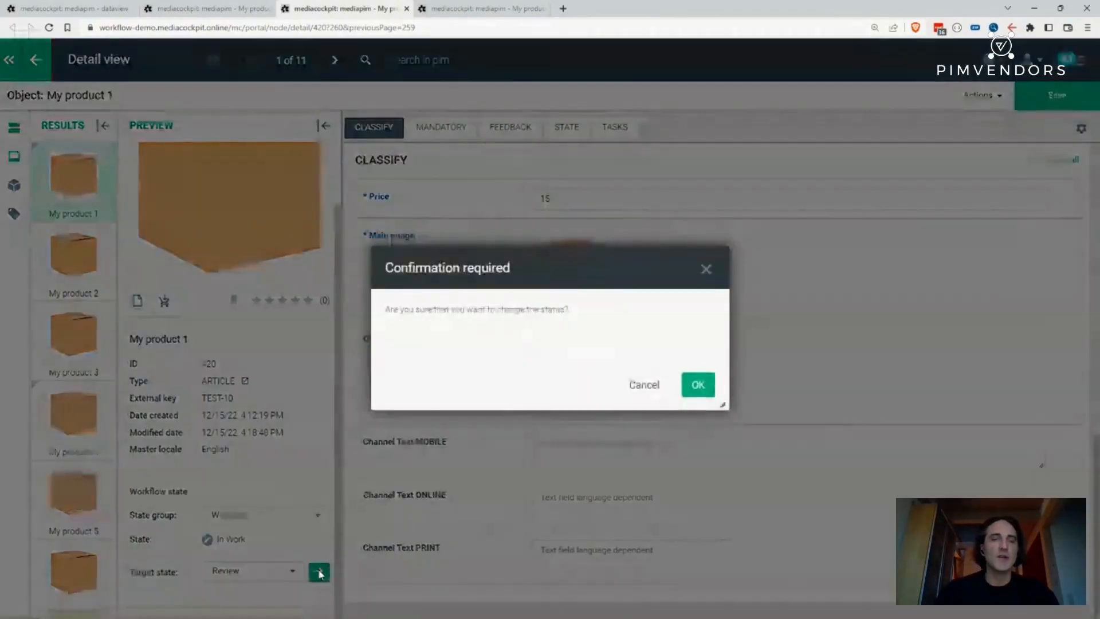
left_click(698, 385)
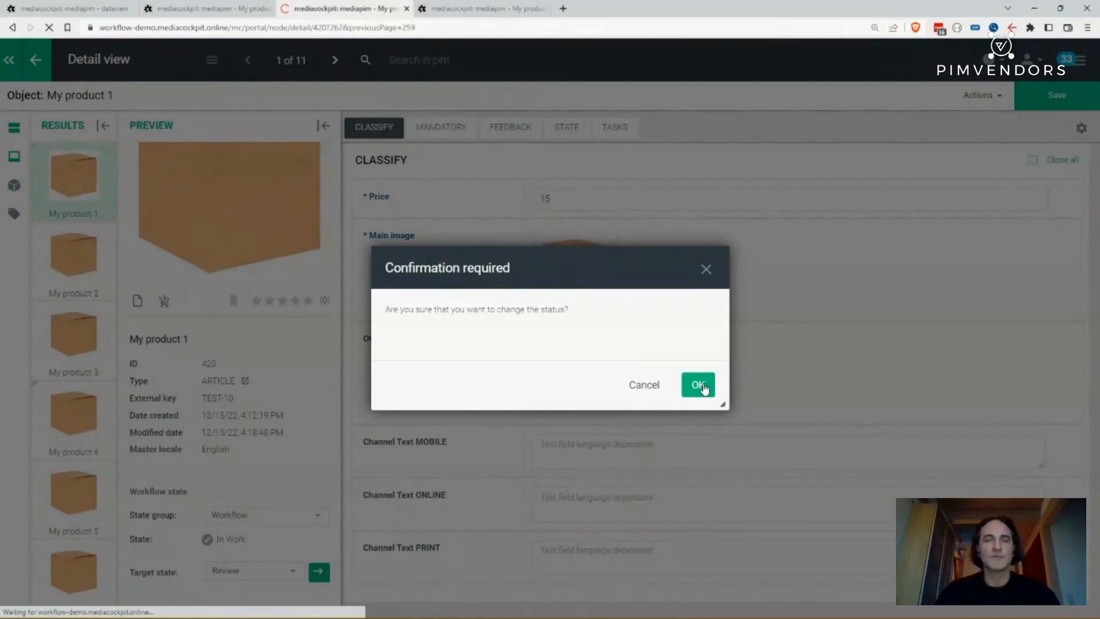
- Switch to the typical content workflow presentation slide and back to the product detail view
key("alt+Tab")
key("alt+Tab")
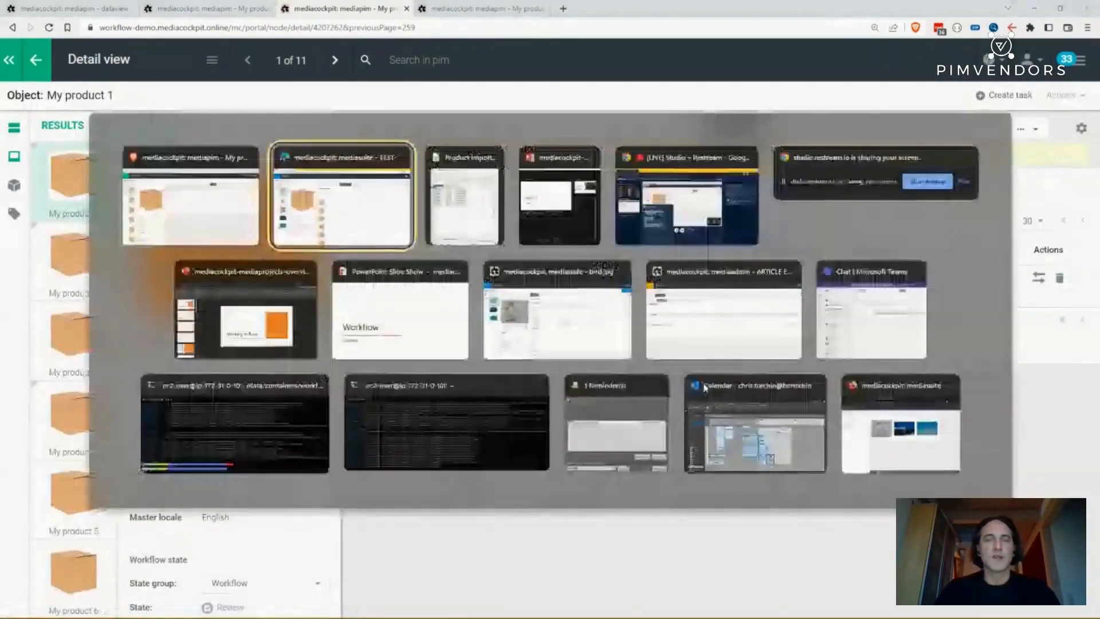
key("alt+Tab")
key("alt+Tab")
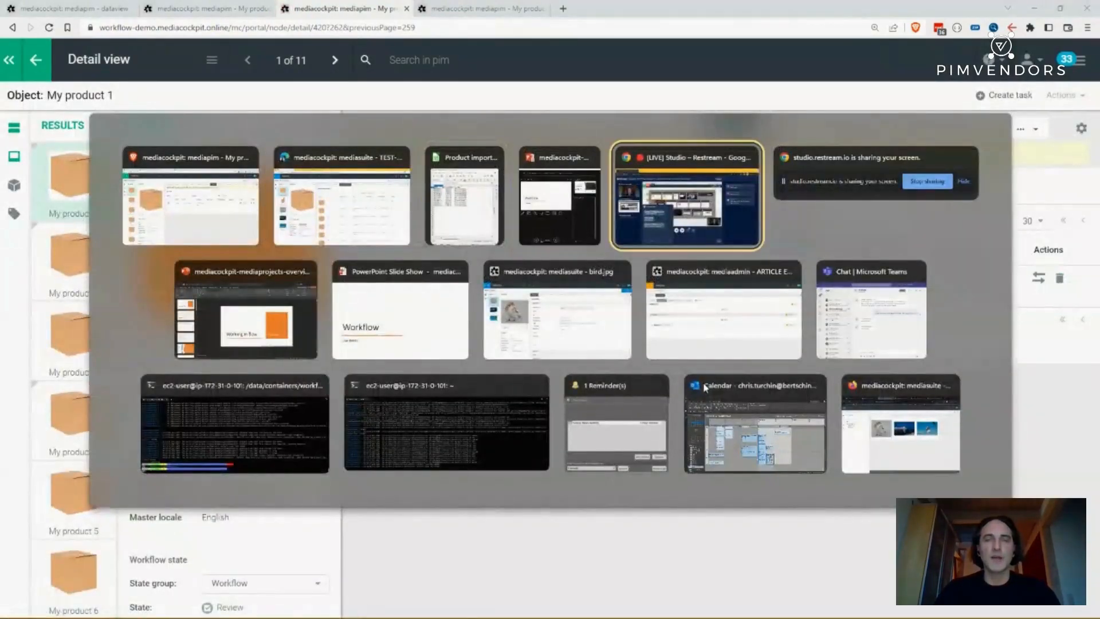
key("alt+Tab")
key("alt+Tab")
key("alt+Tab")
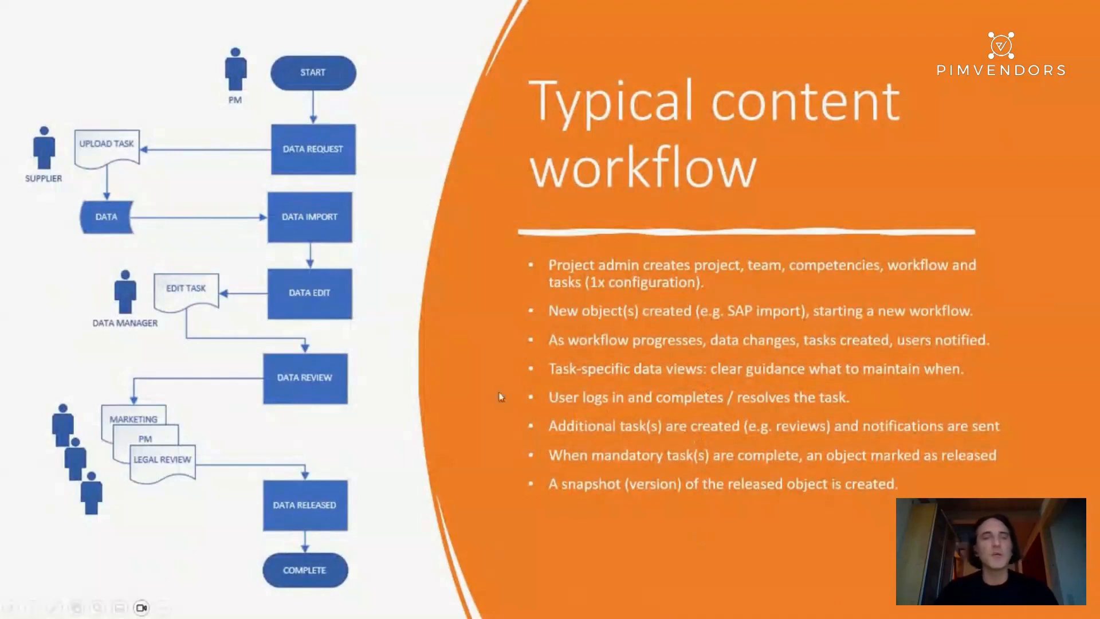
key("alt+Tab")
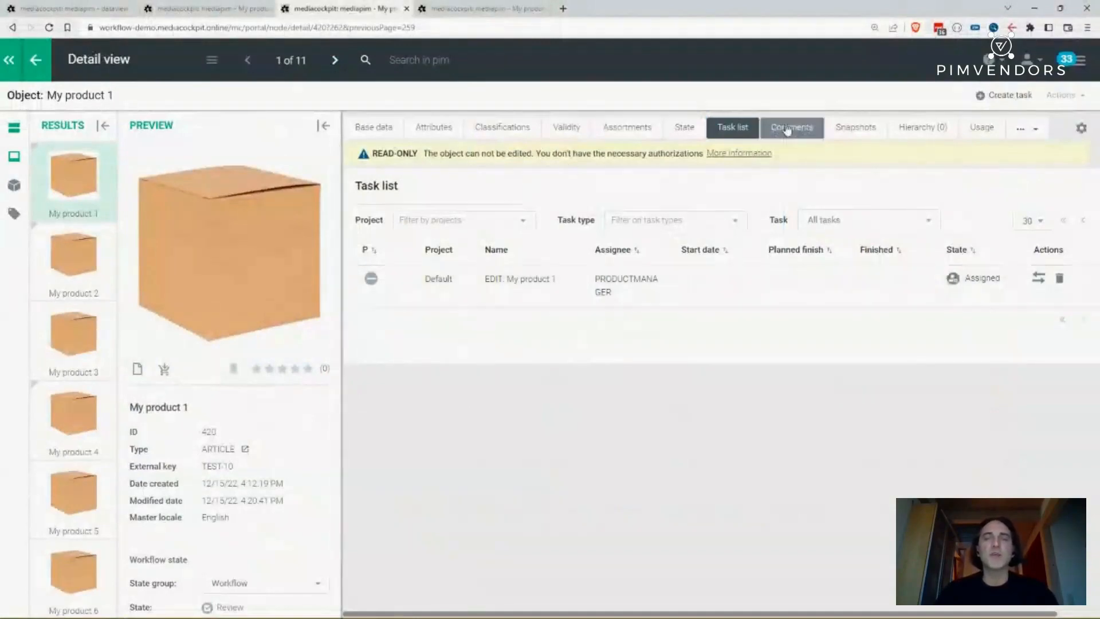
- Inspect My product 1's read-only details and its task list with the new review tasks
left_click(744, 155)
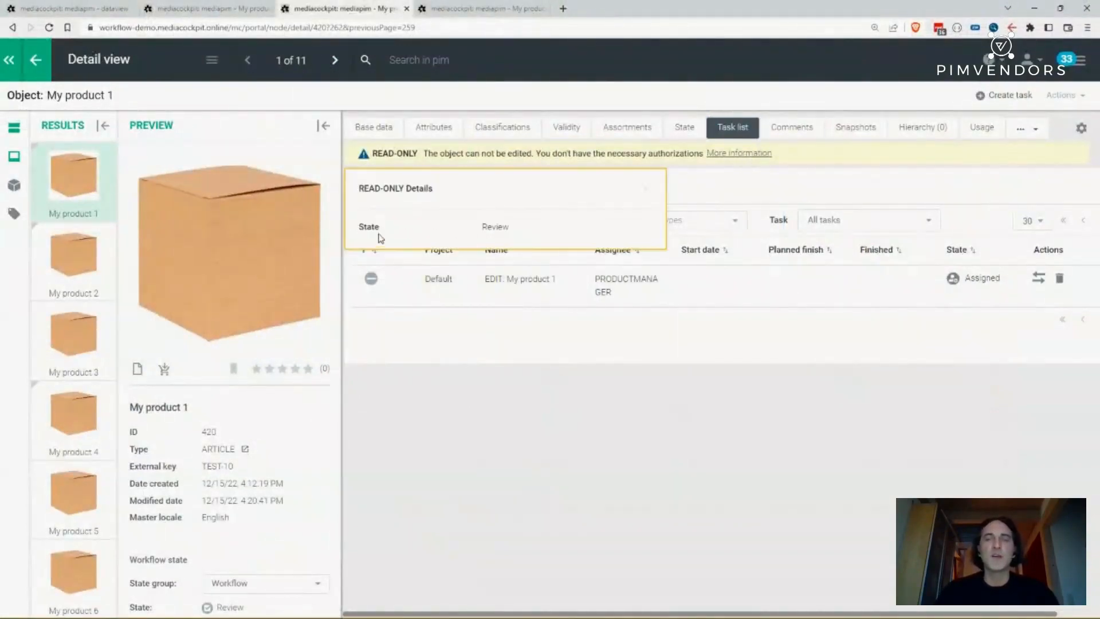
left_click(645, 190)
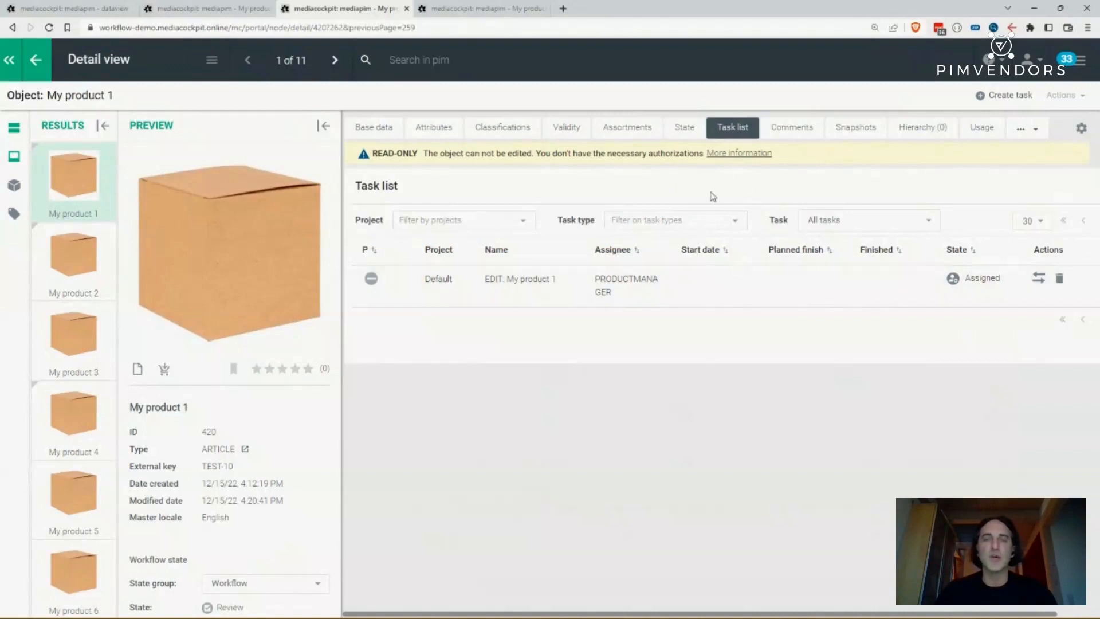
left_click(737, 131)
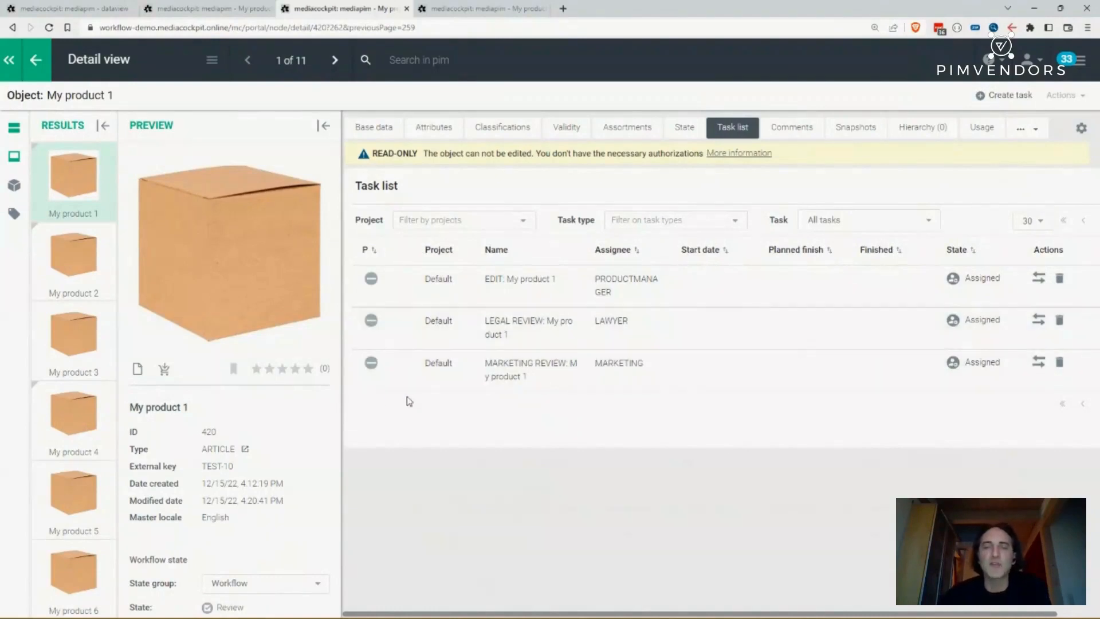
scroll(262, 430, "down", 1)
scroll(262, 431, "down", 2)
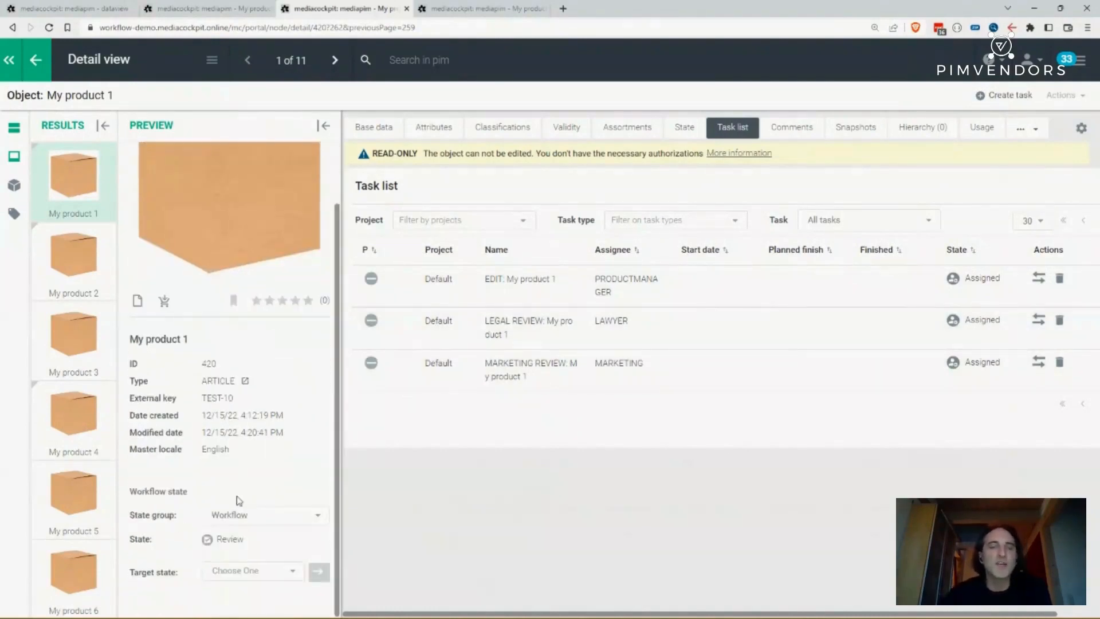
left_click(240, 572)
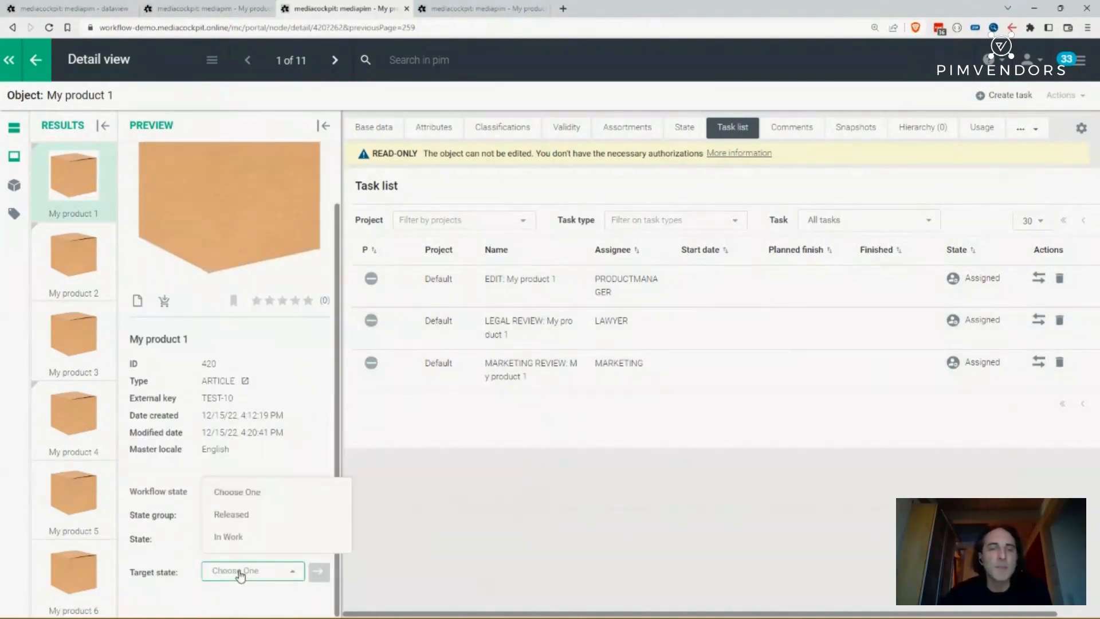
left_click(240, 515)
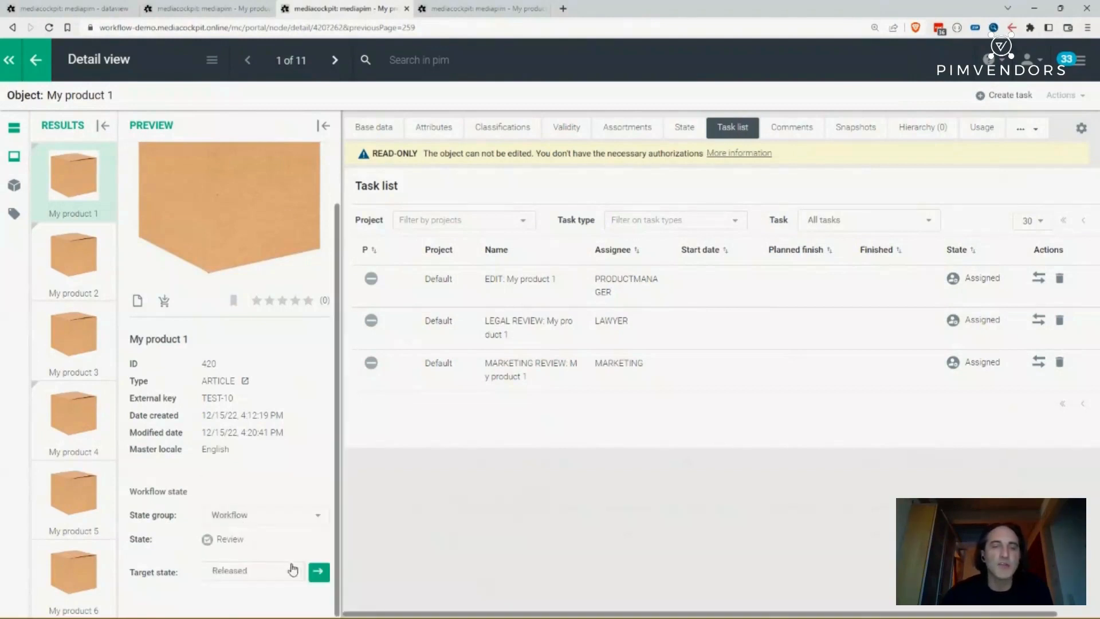
left_click(318, 572)
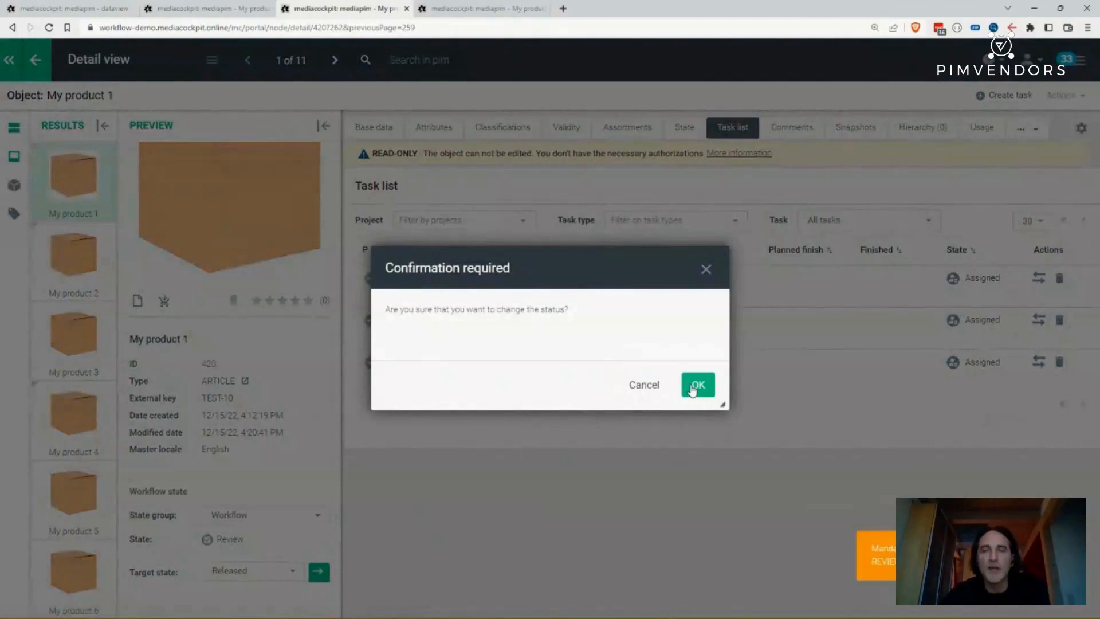
left_click(706, 275)
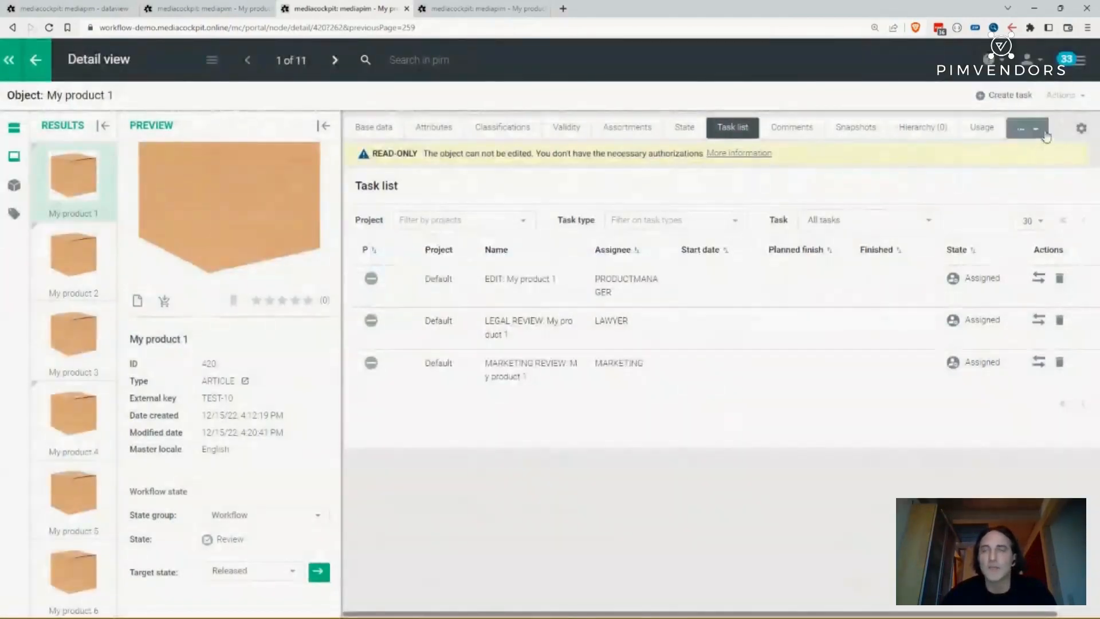
- Cancel the product manager takeover and adopt the LAWYER user role instead
left_click(1074, 74)
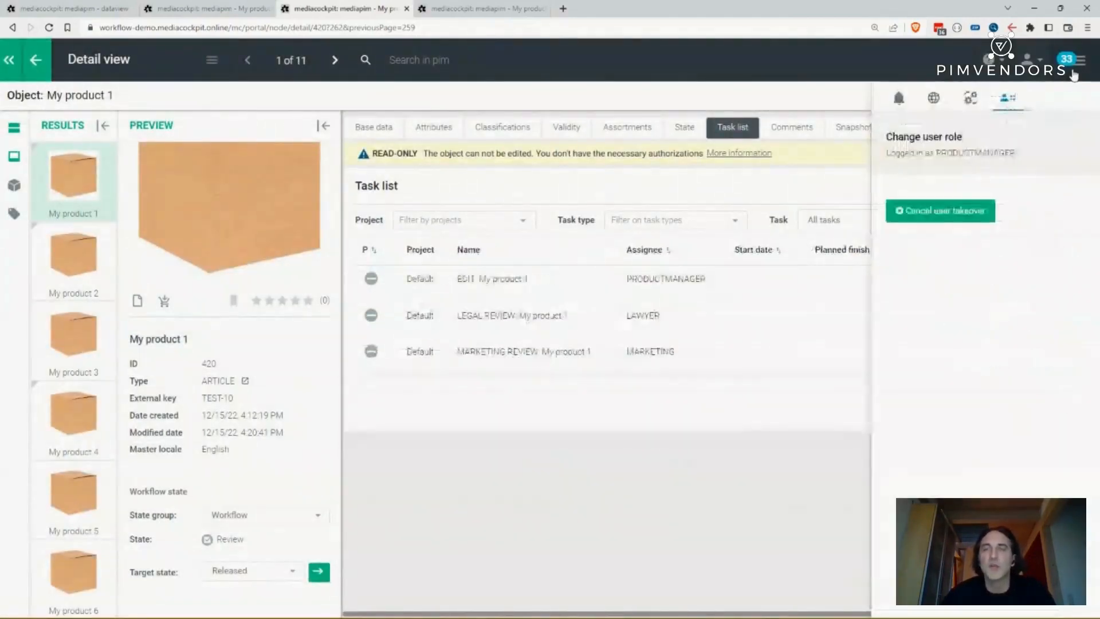
left_click(965, 216)
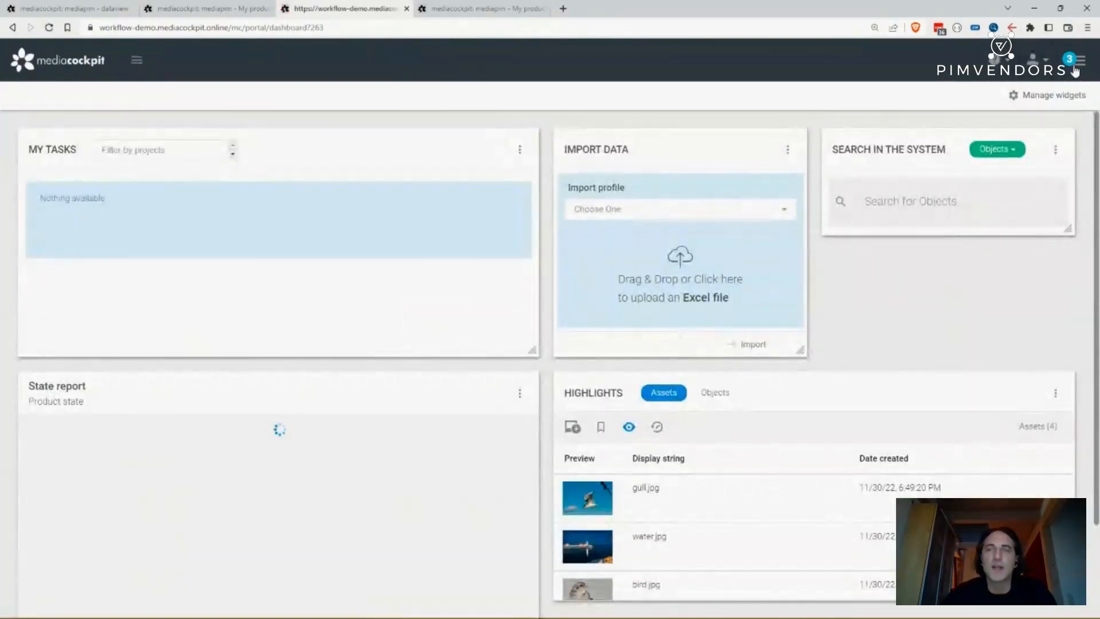
left_click(1076, 60)
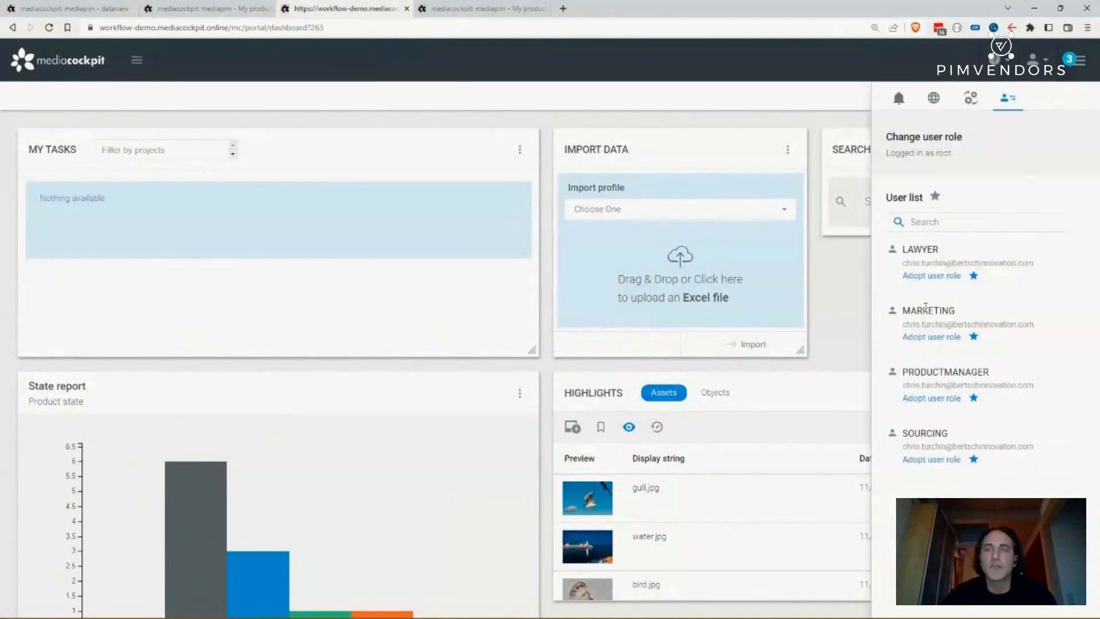
left_click(933, 276)
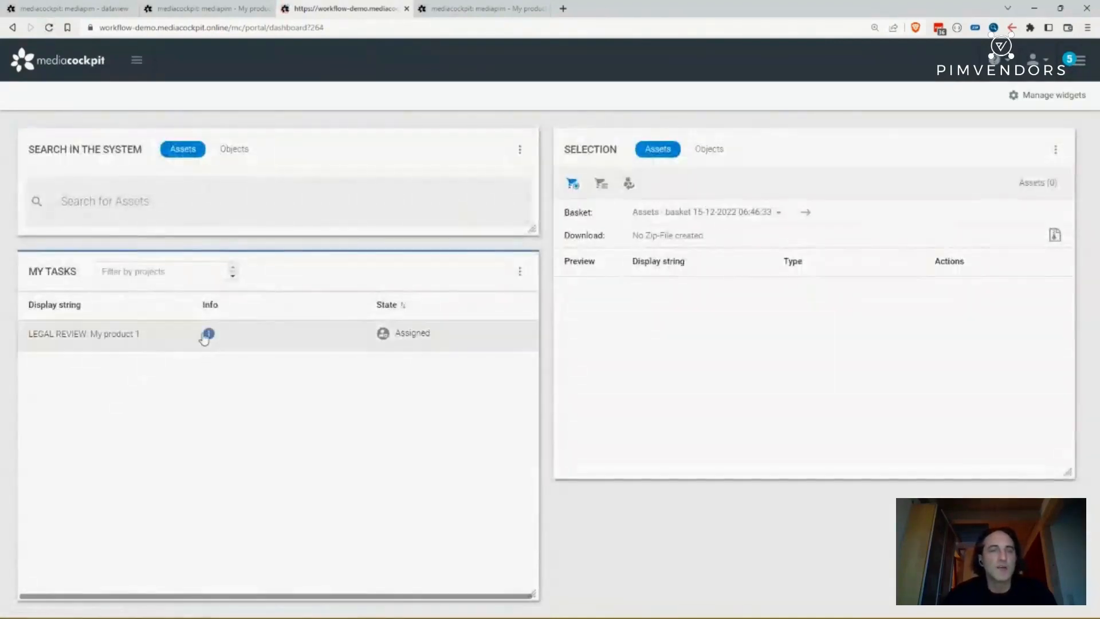
- Open My product 1 in a new tab from the LAWYER's legal review task and switch to it
left_click(209, 334)
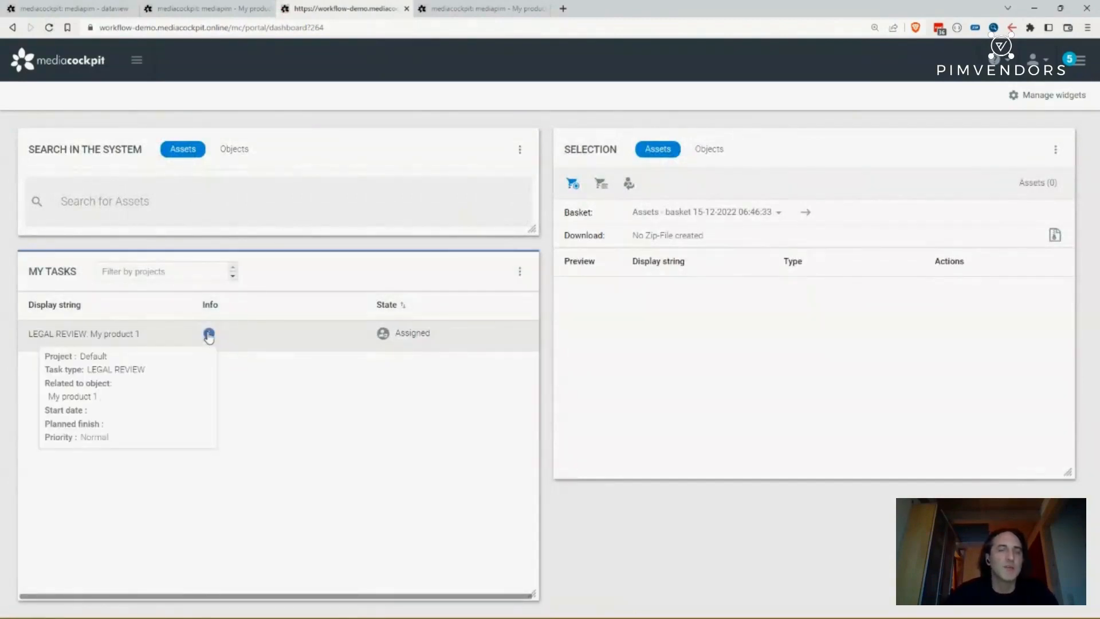
middle_click(72, 398)
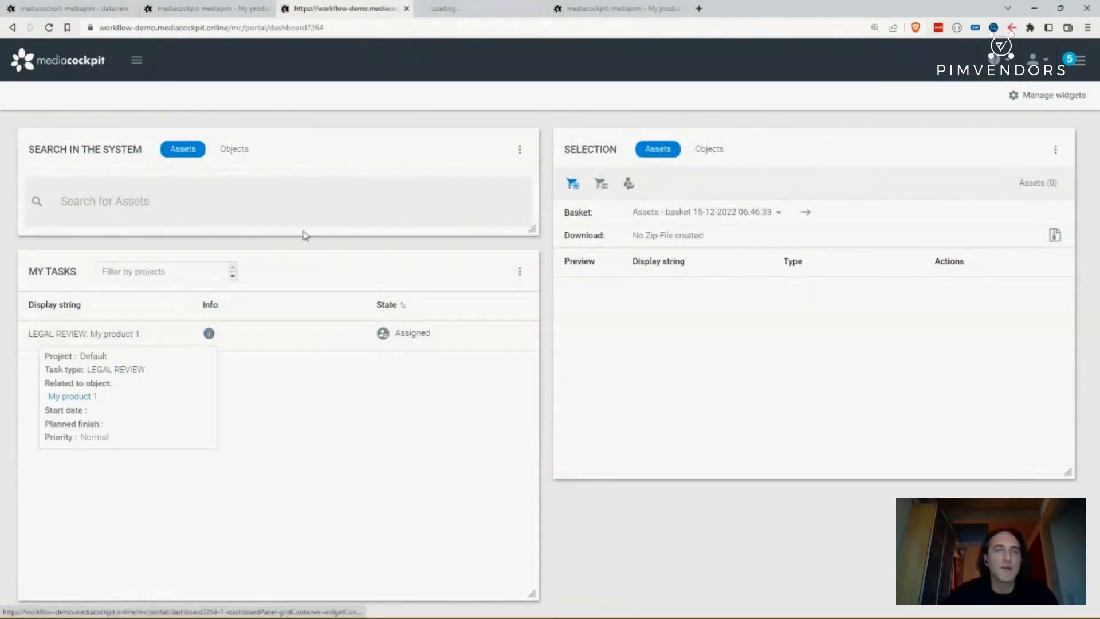
left_click(488, 14)
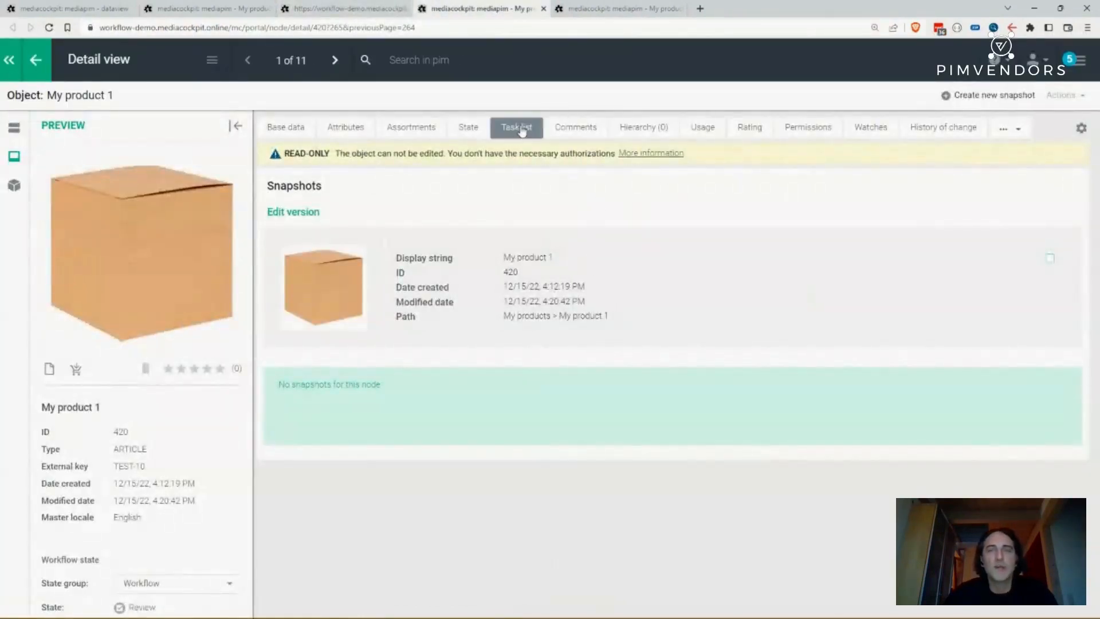
- Add the comment 'loooks fine' to My product 1
left_click(575, 127)
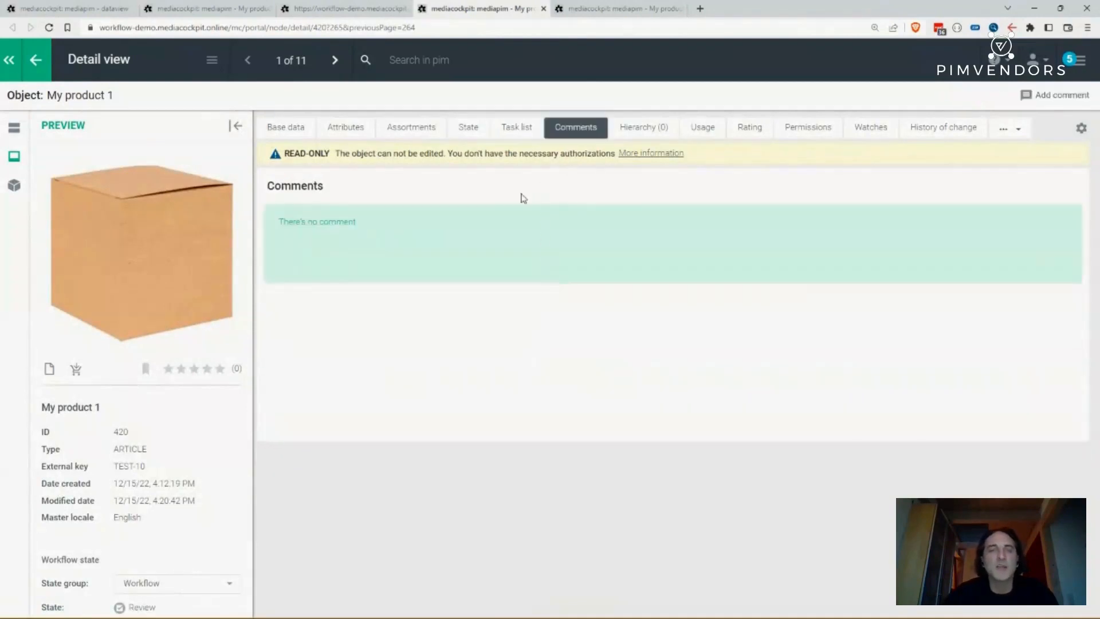
left_click(1037, 95)
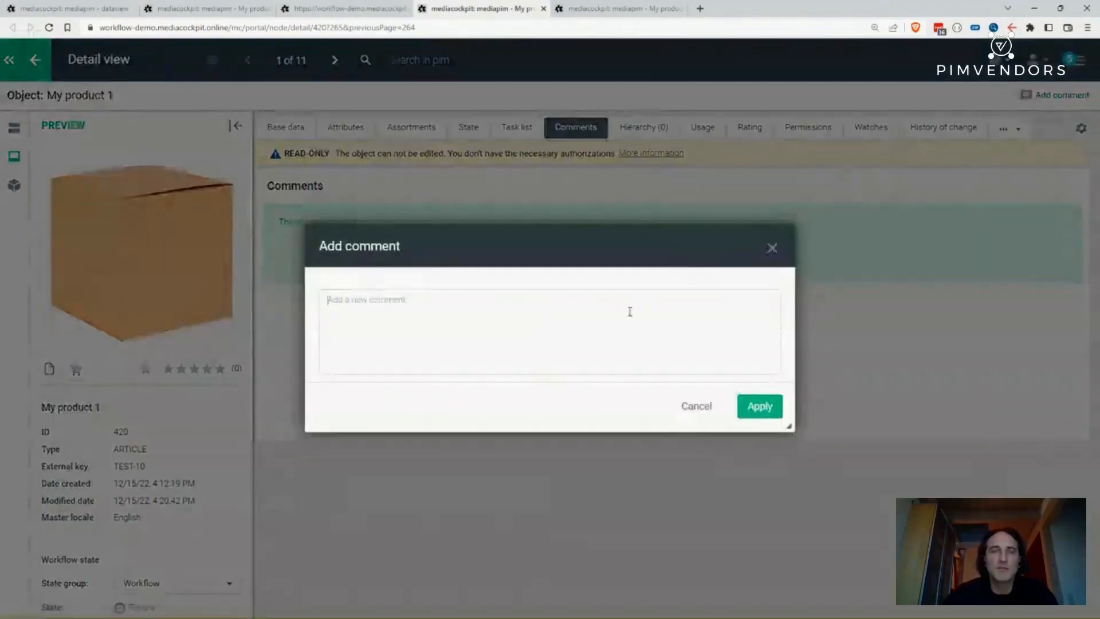
type("loooks fine")
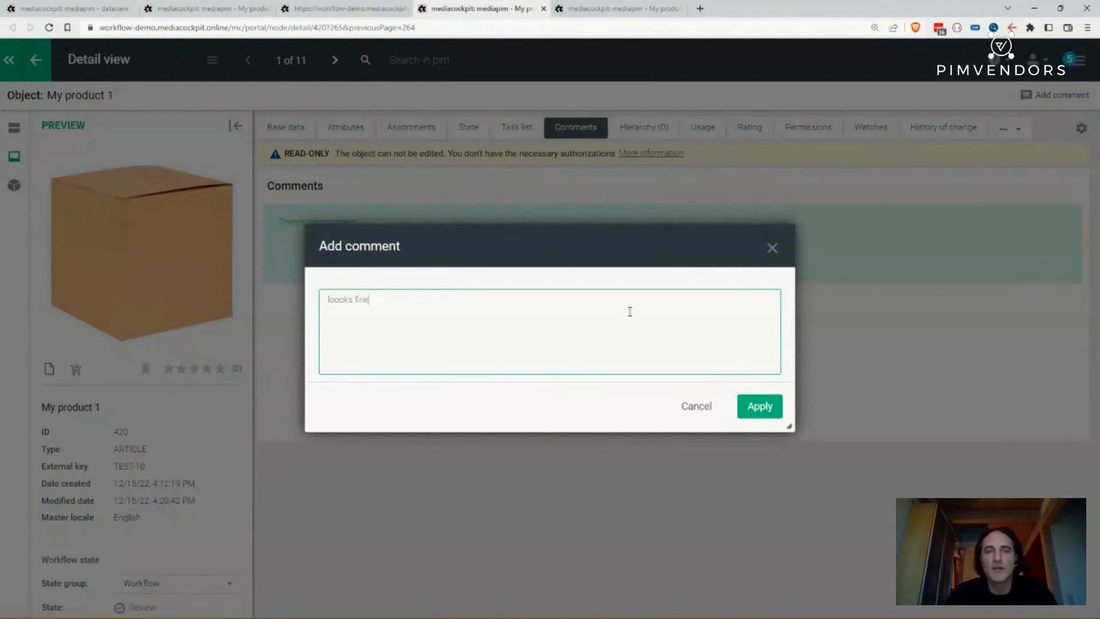
left_click(773, 406)
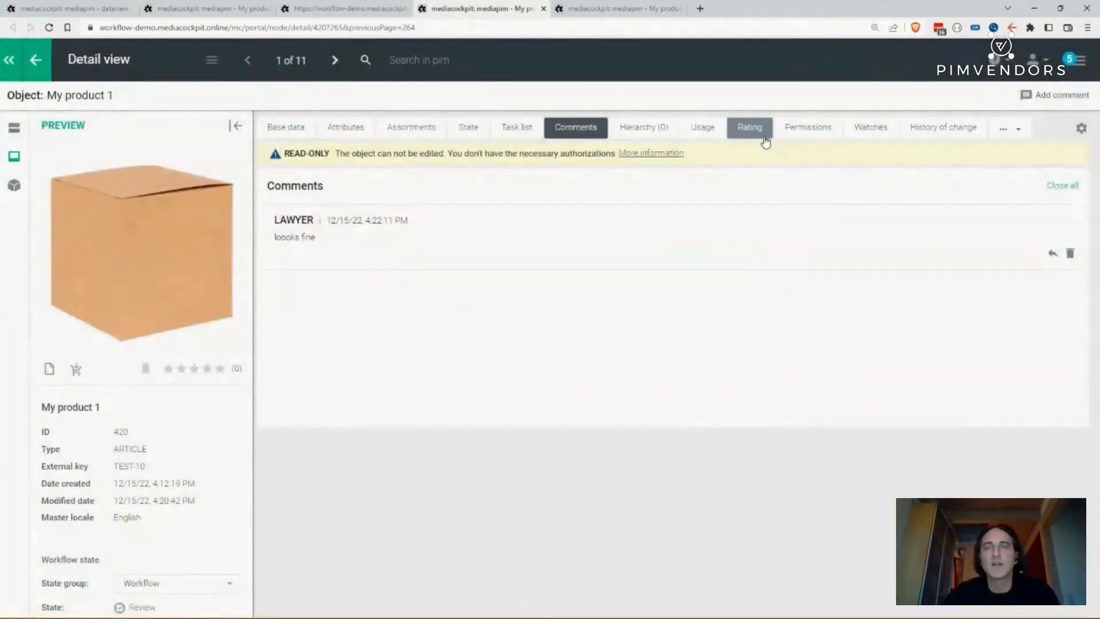
- Set the LEGAL REVIEW task of My product 1 to Finished
left_click(505, 135)
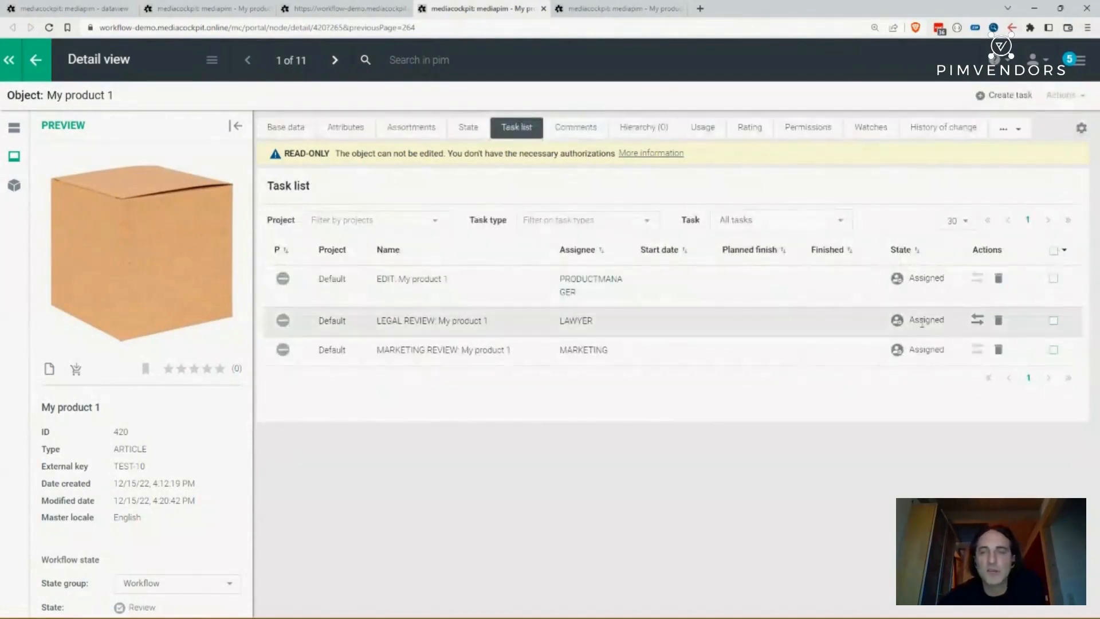
left_click(978, 319)
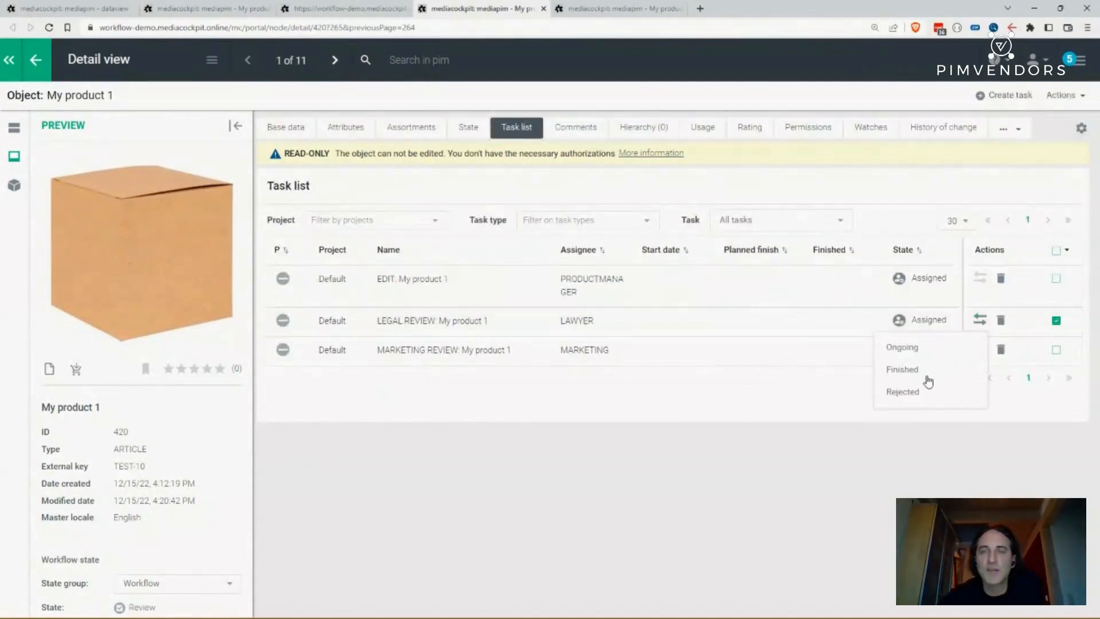
left_click(903, 369)
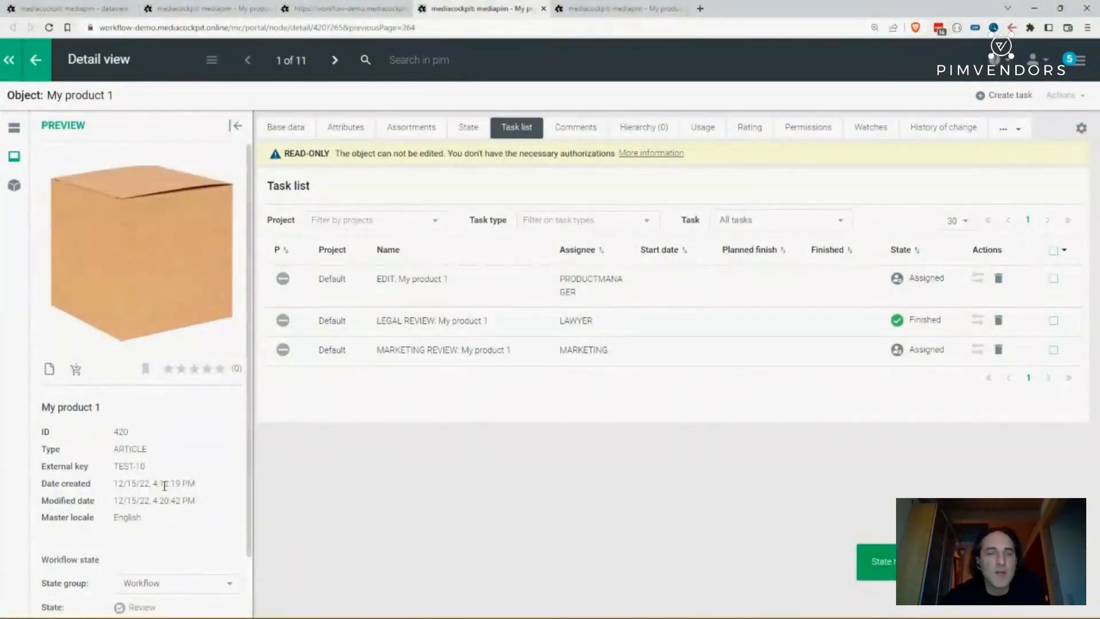
- Move My product 1's workflow to the Released target state and confirm the status change
scroll(153, 523, "down", 2)
left_click(149, 569)
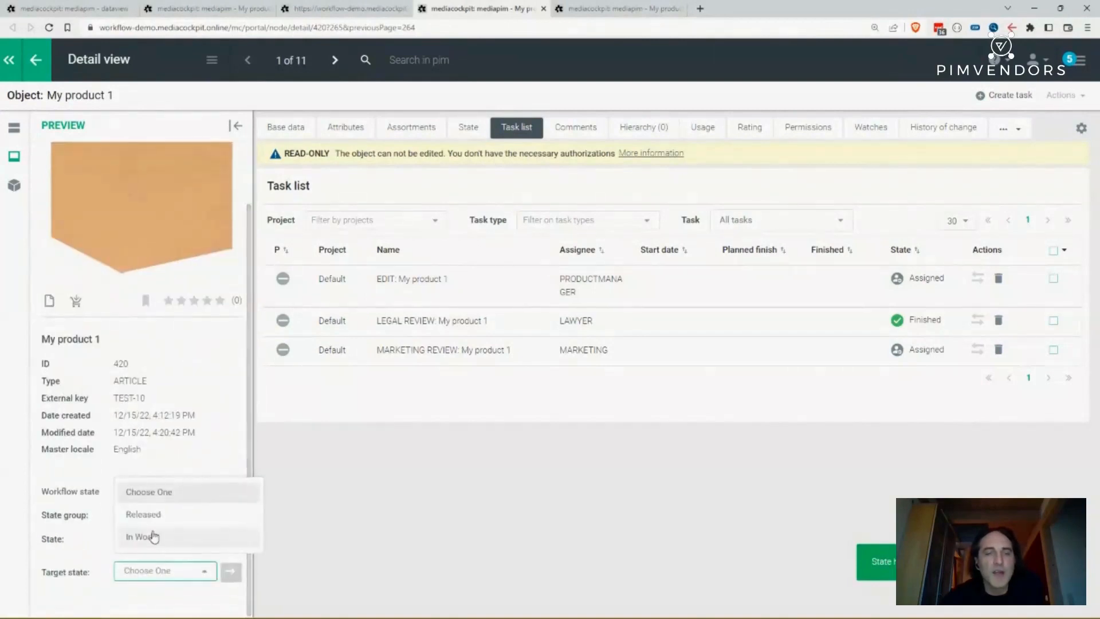
left_click(154, 514)
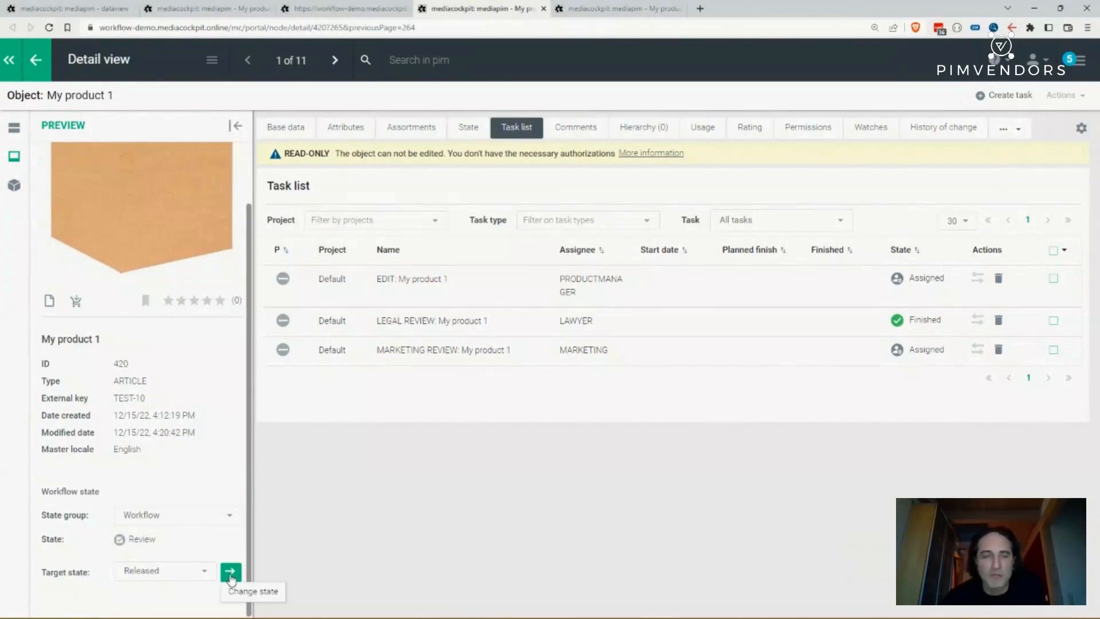
left_click(230, 575)
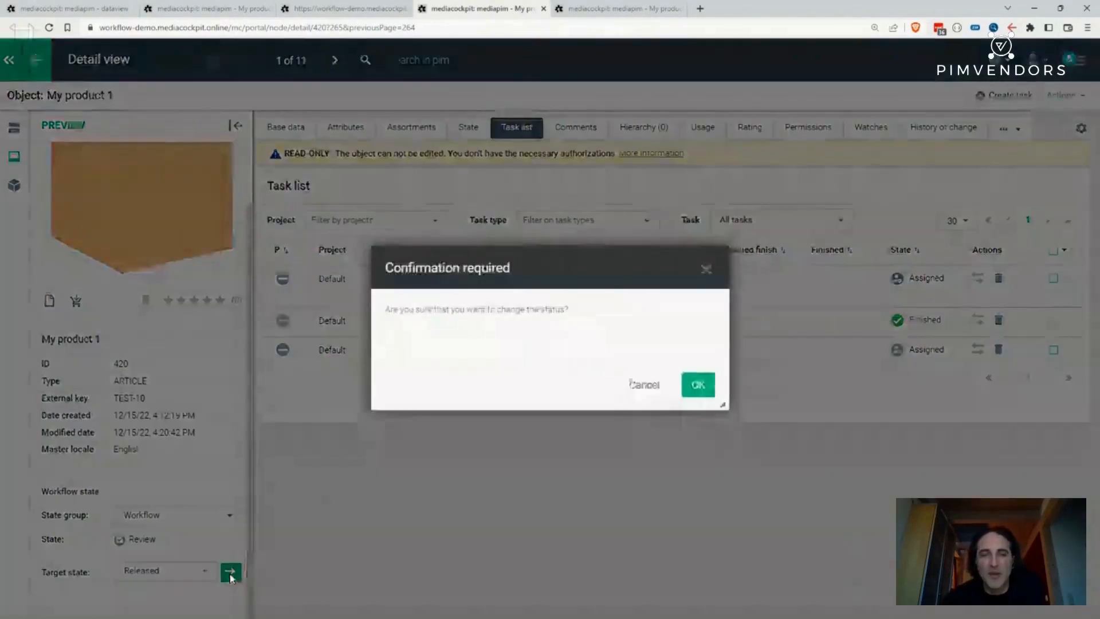
left_click(710, 381)
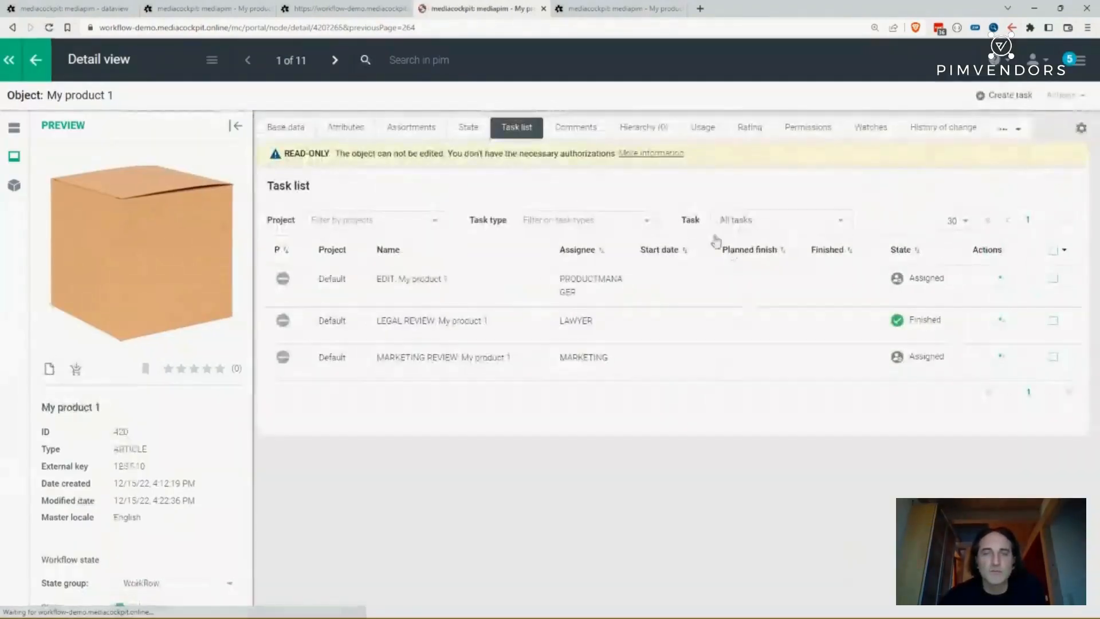
- Review My product 1's snapshots and its base data and attributes
scroll(151, 551, "down", 1)
scroll(152, 552, "down", 1)
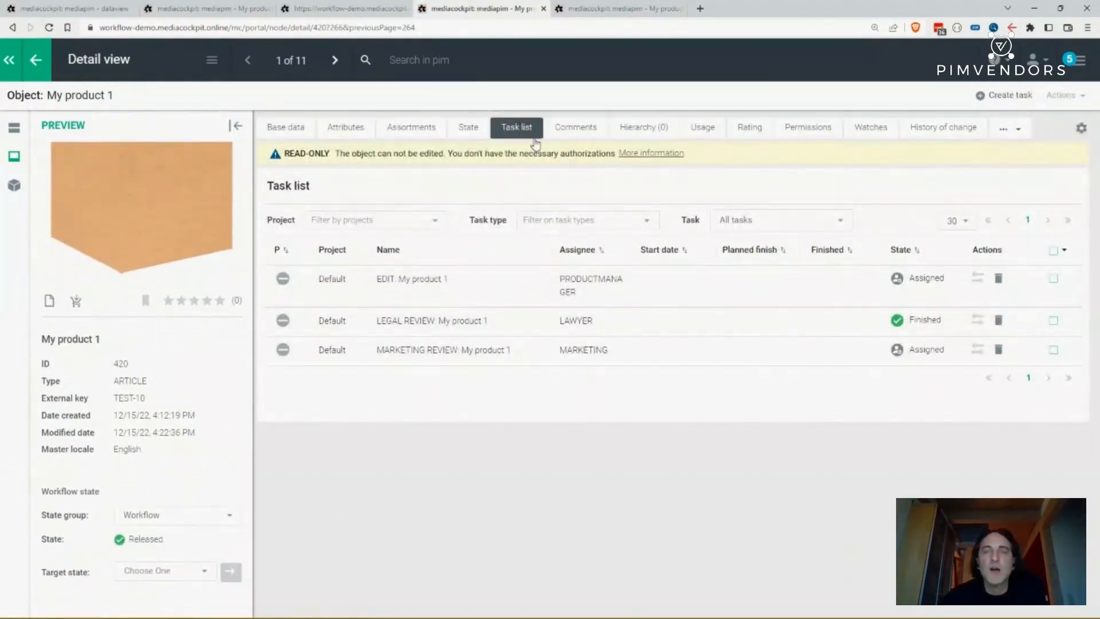
left_click(1008, 138)
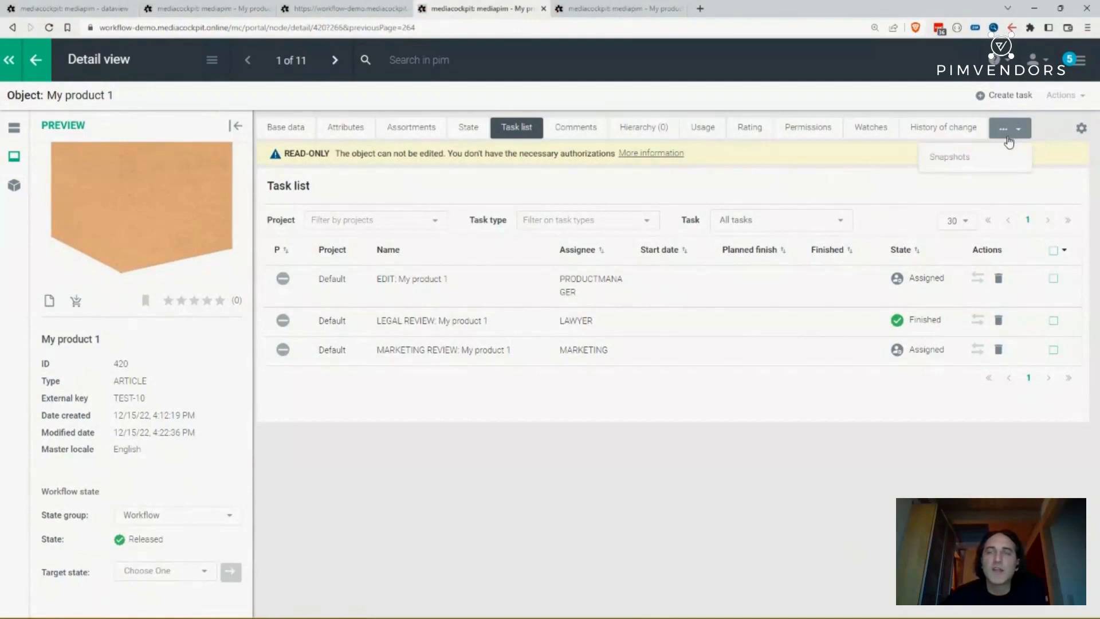
left_click(983, 159)
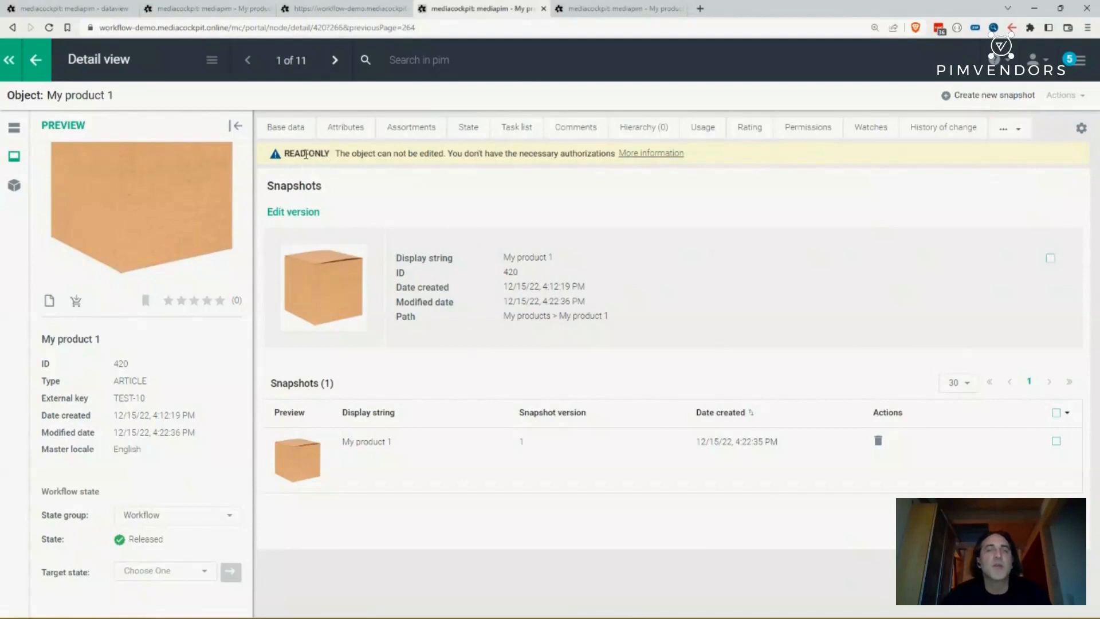
left_click(286, 127)
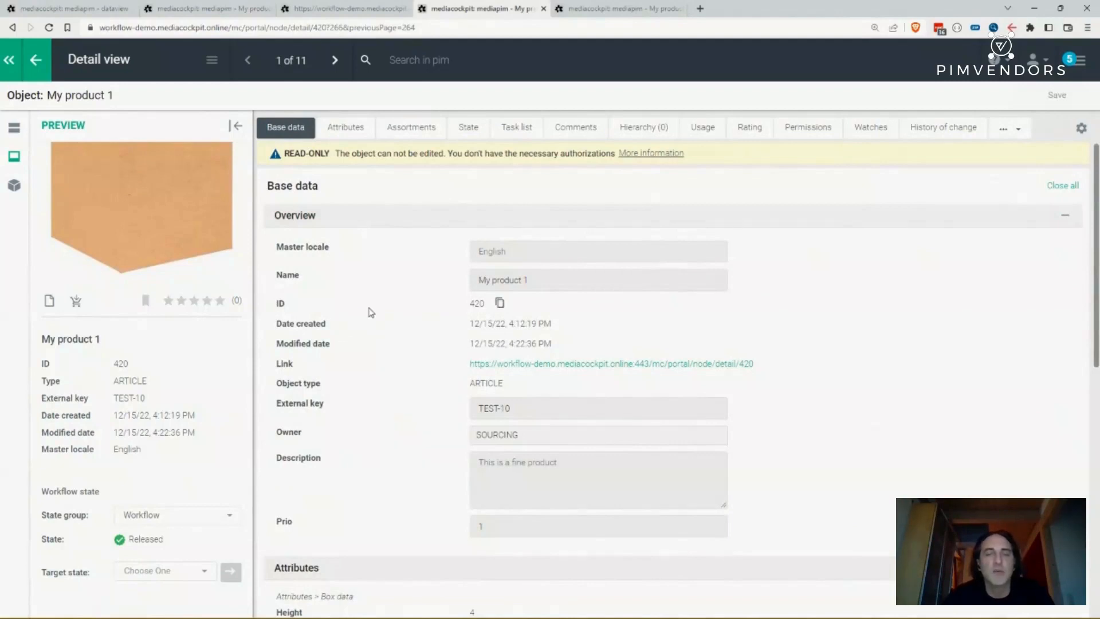
scroll(365, 364, "down", 3)
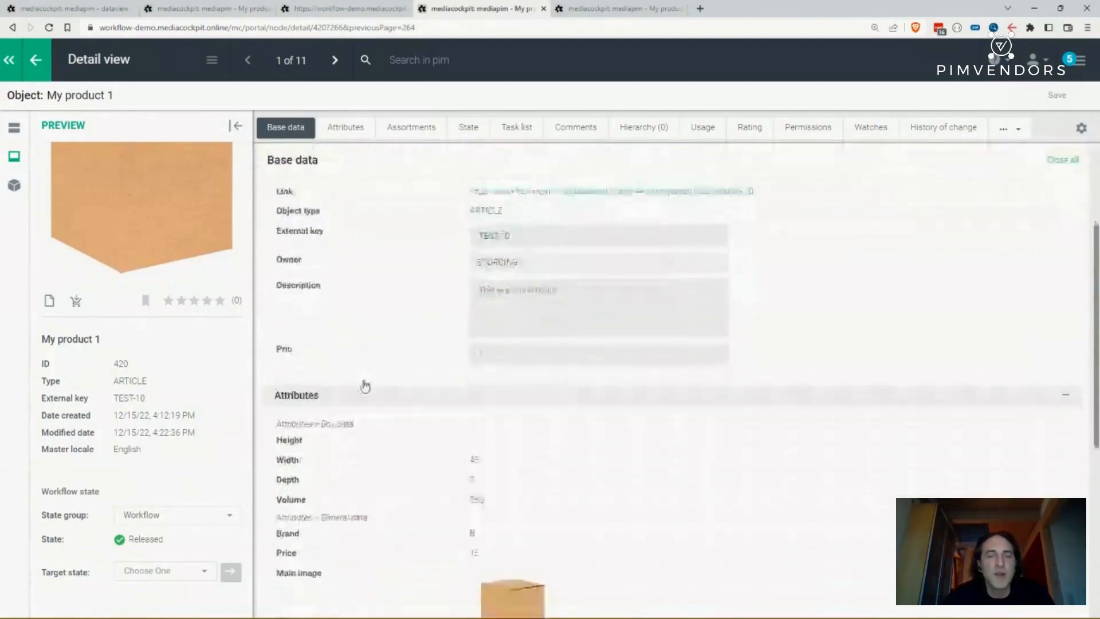
scroll(364, 385, "down", 5)
- Switch to the presentation and advance past the workflow slides
key("alt+Tab")
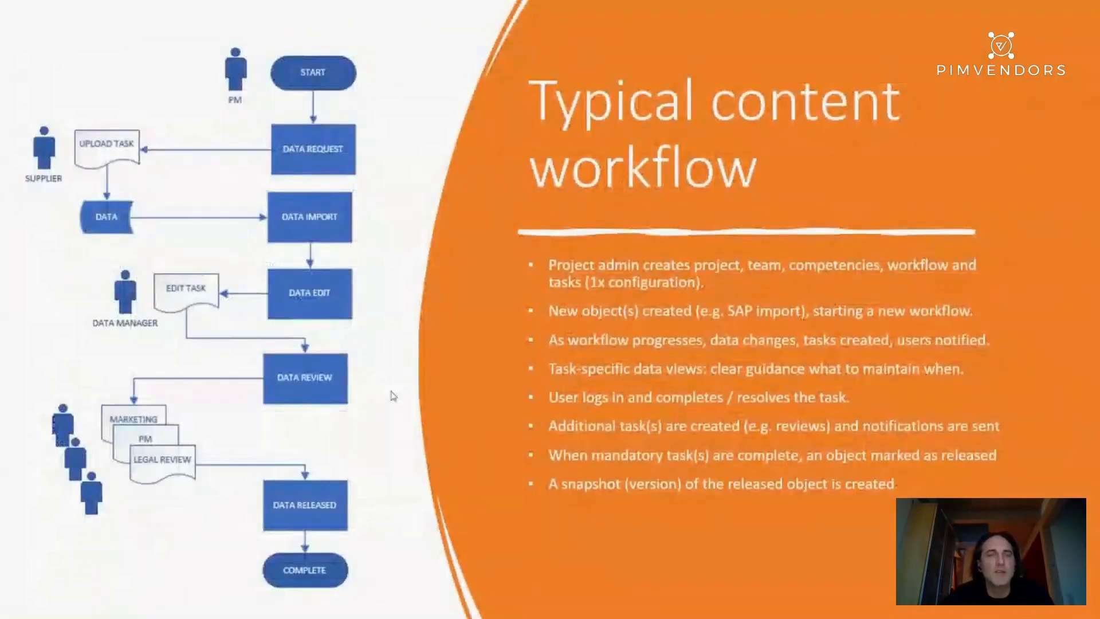
key("Right")
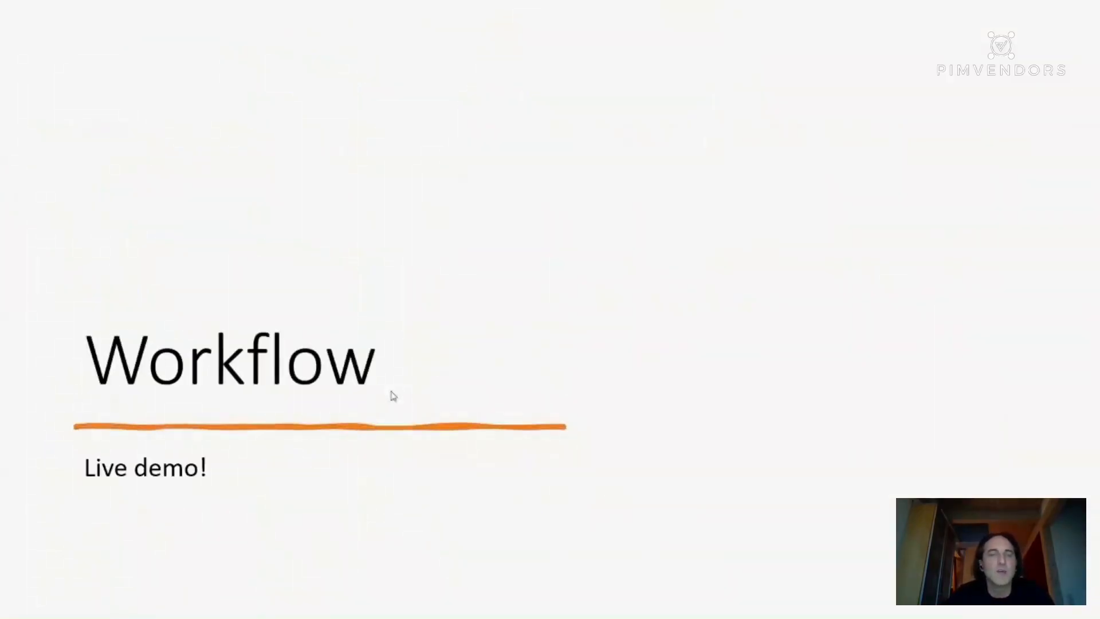
key("Right")
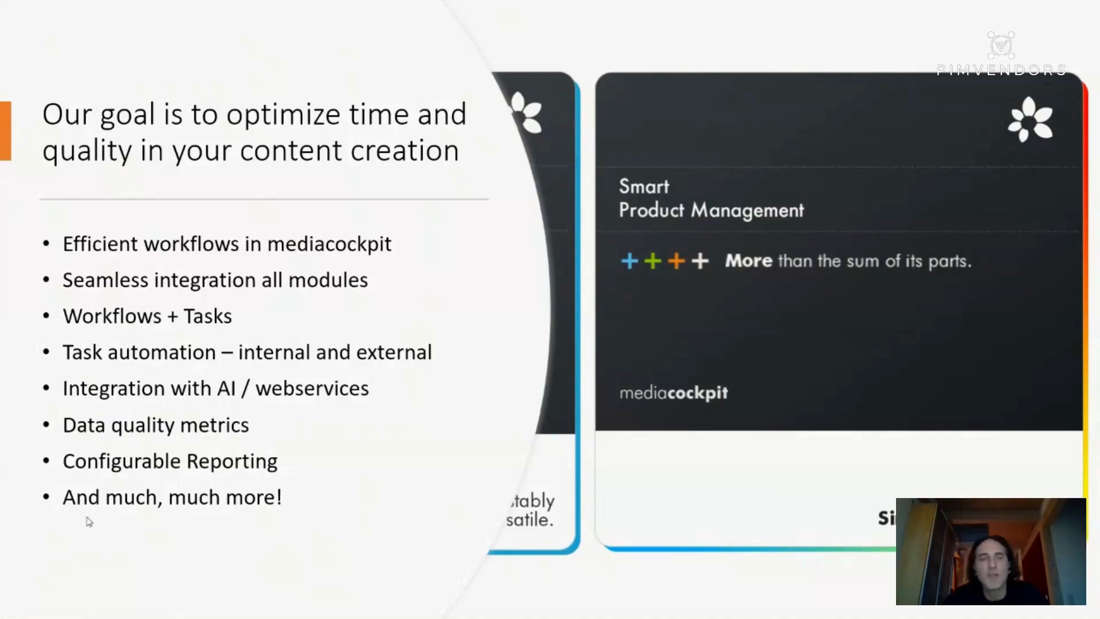
- Return to the browser and open the mediacockpit dashboard
key("alt+Tab")
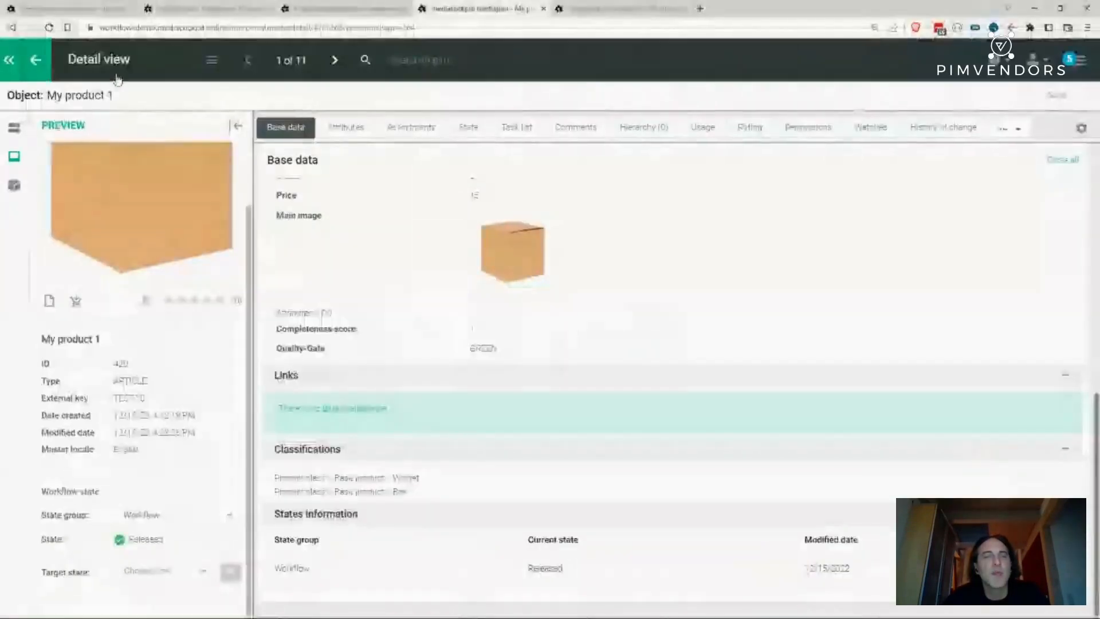
left_click(116, 71)
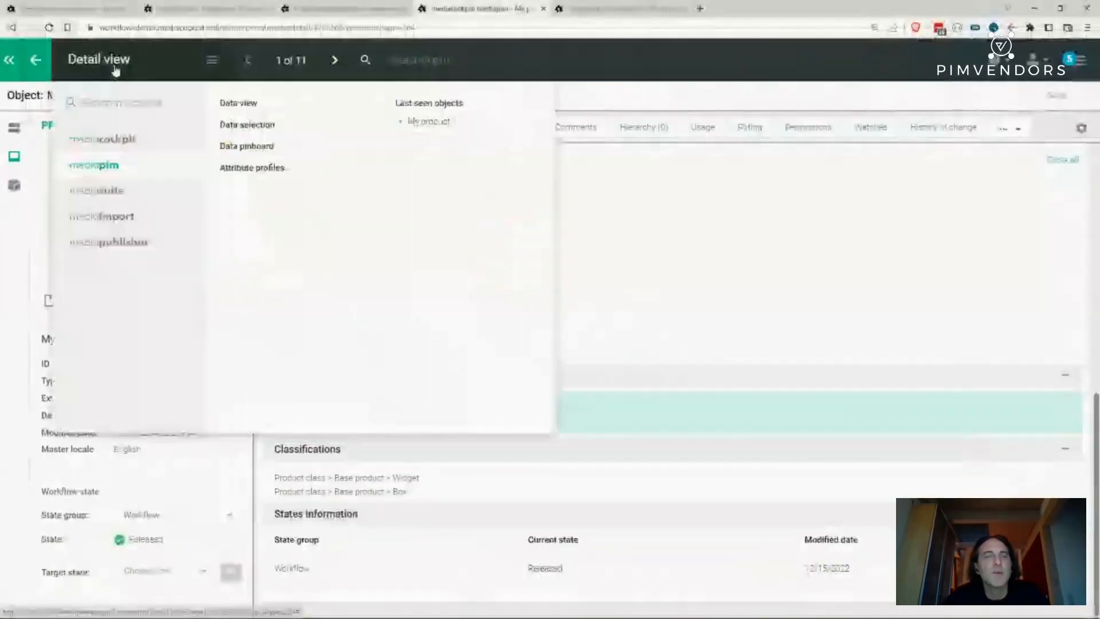
left_click(102, 139)
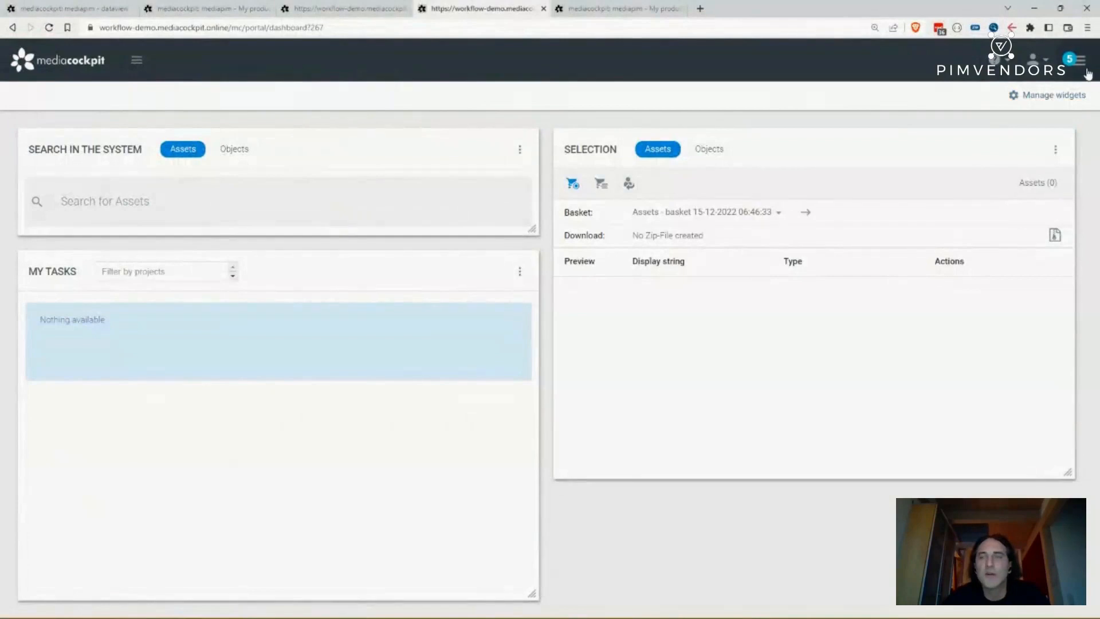
- Cancel the LAWYER user takeover
left_click(1083, 61)
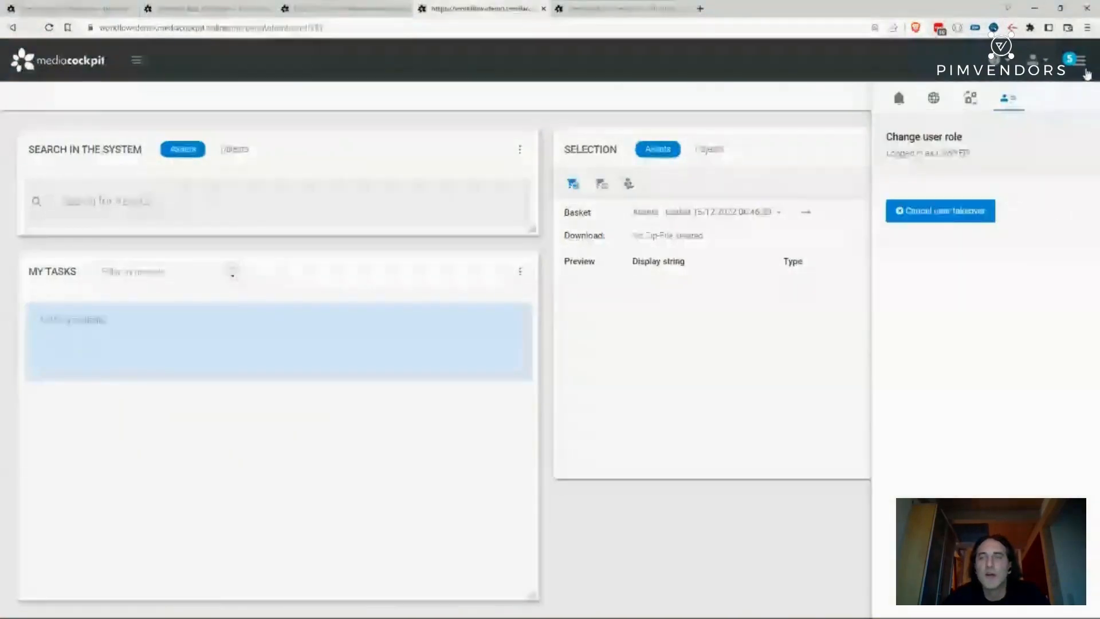
left_click(952, 212)
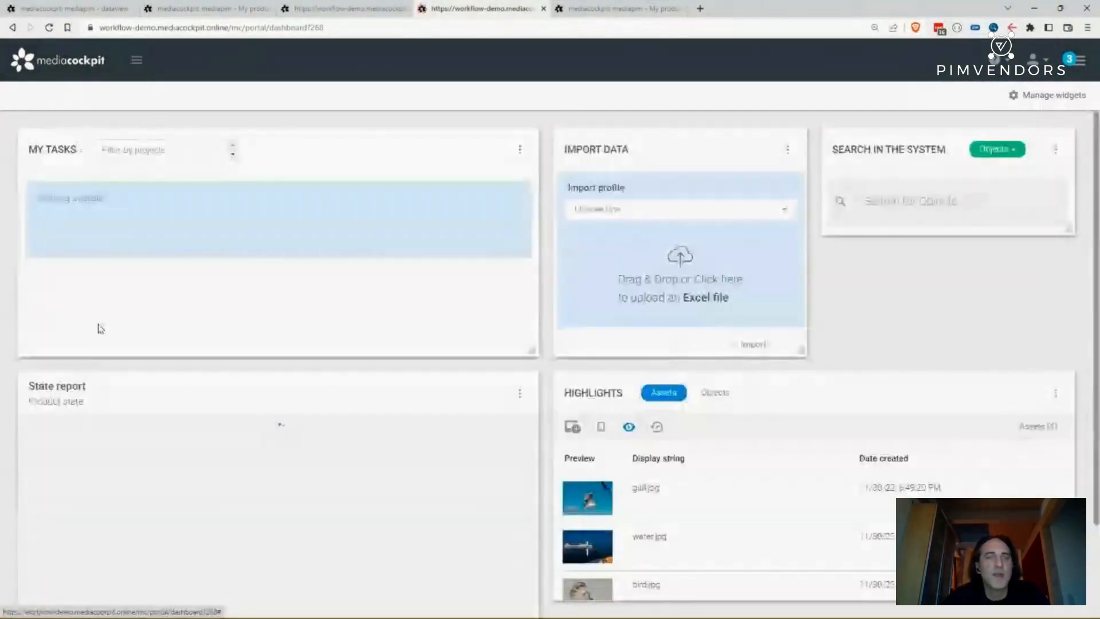
- Open the Reporting module and execute the State report reporting
scroll(201, 433, "down", 2)
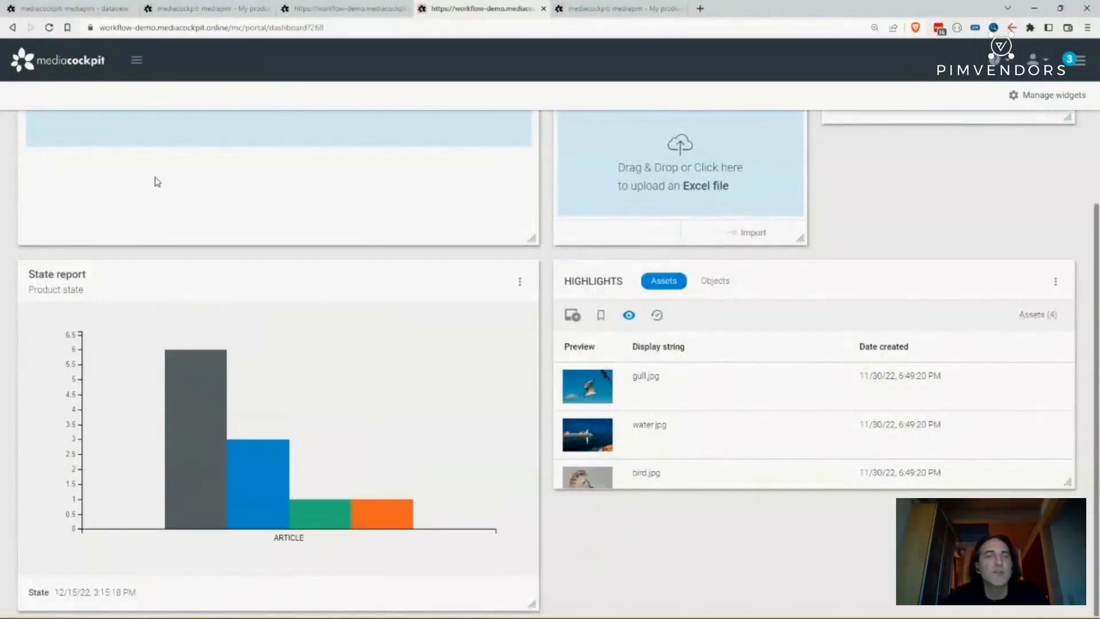
scroll(157, 182, "up", 2)
left_click(136, 60)
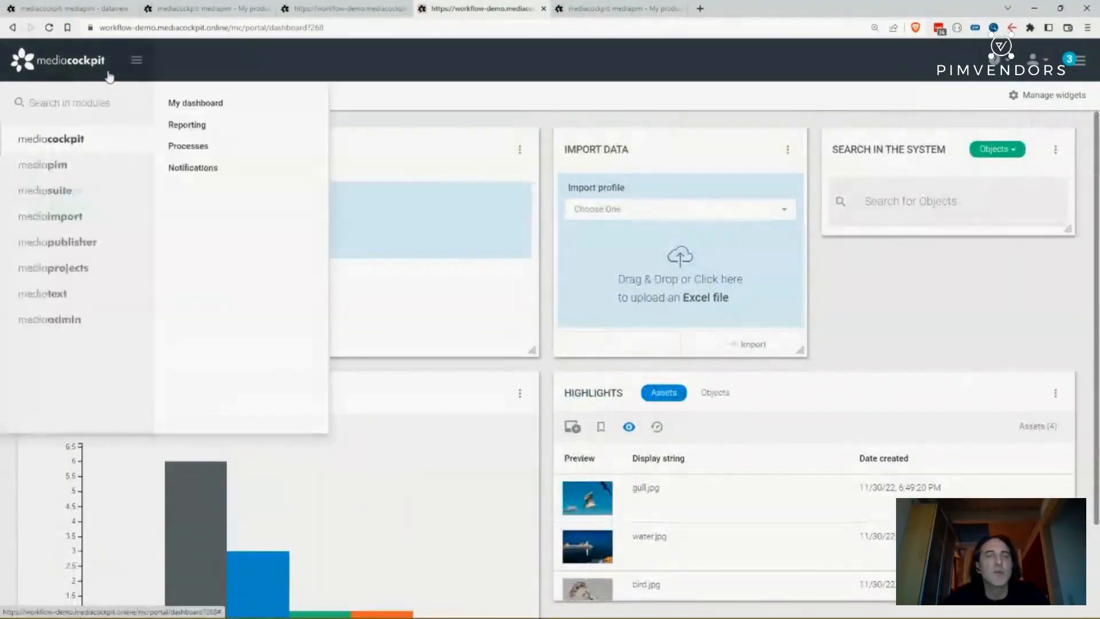
left_click(172, 125)
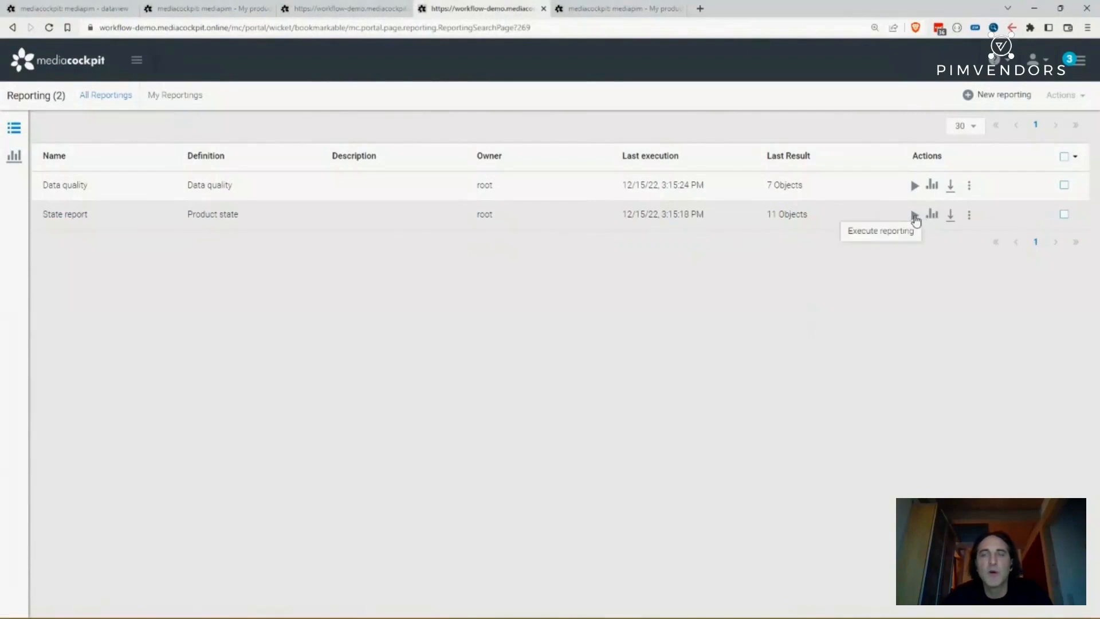
left_click(915, 216)
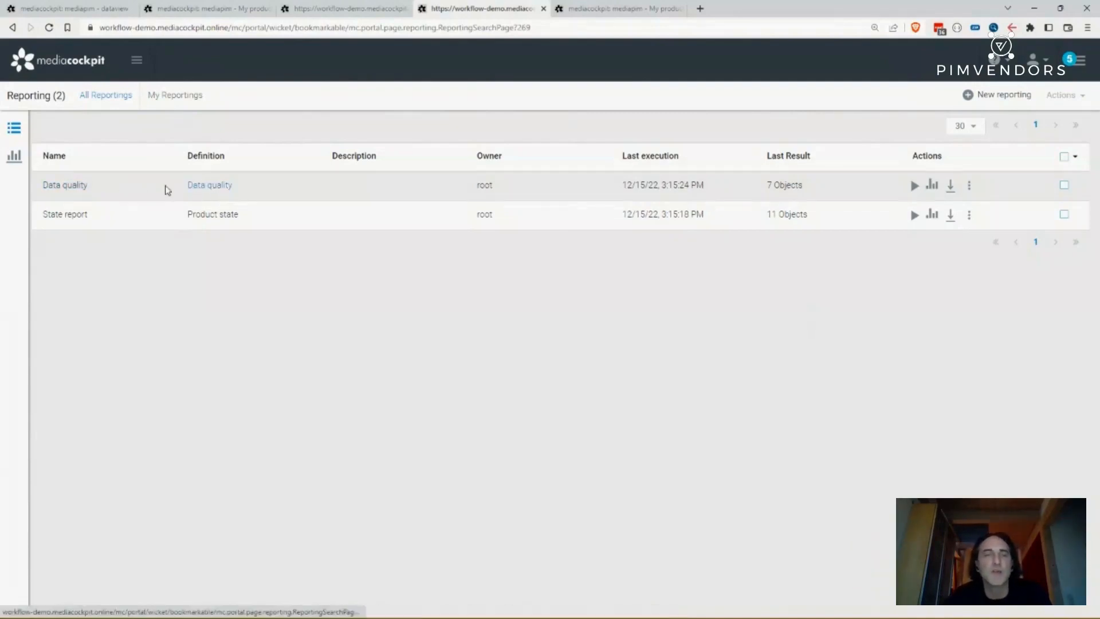
- Open the Data quality reporting and examine its current pie and bar charts
left_click(51, 186)
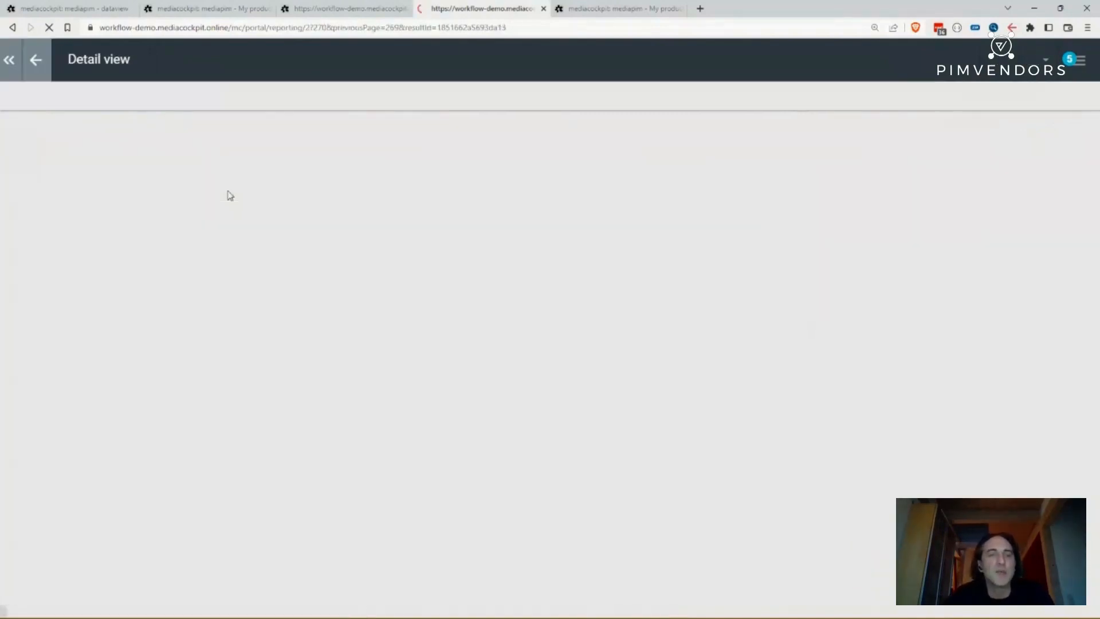
scroll(336, 221, "down", 1)
scroll(335, 221, "down", 2)
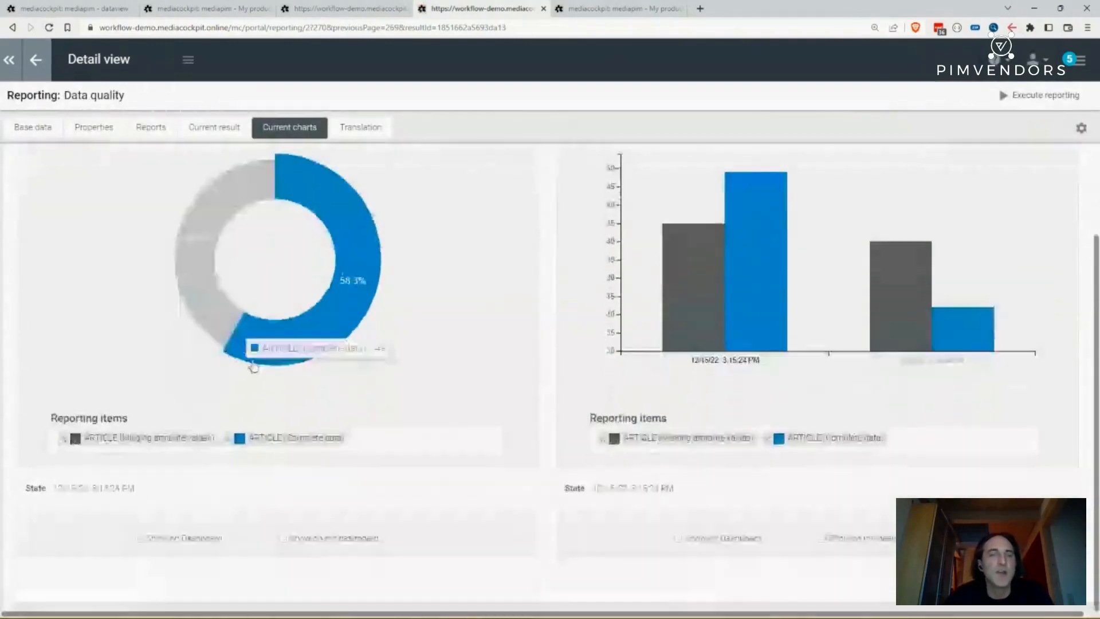
mouse_move(197, 314)
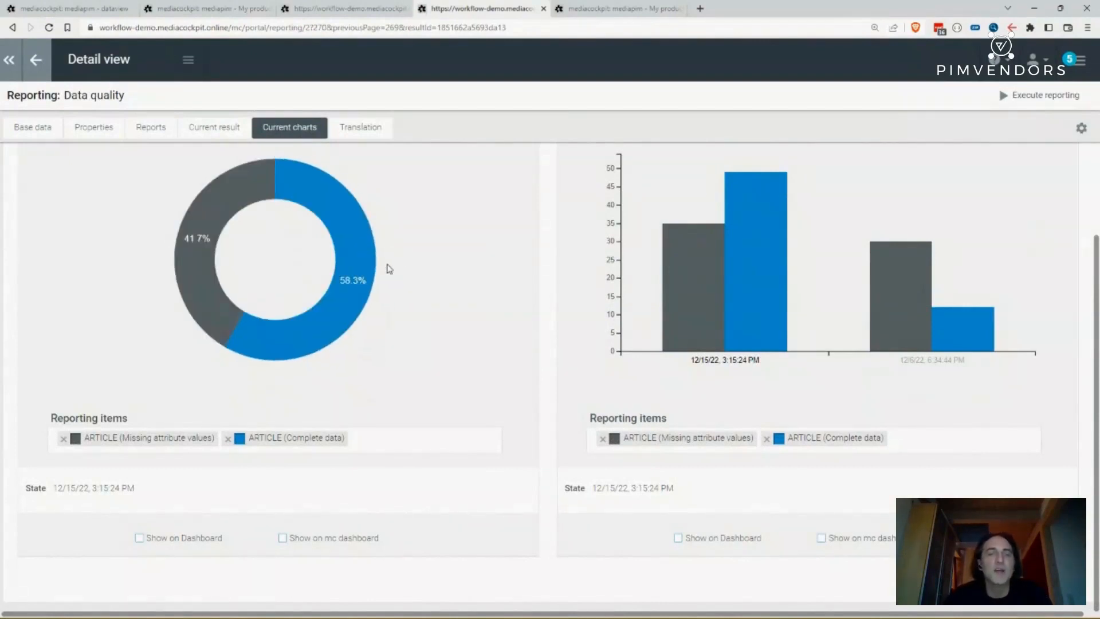
scroll(393, 230, "up", 2)
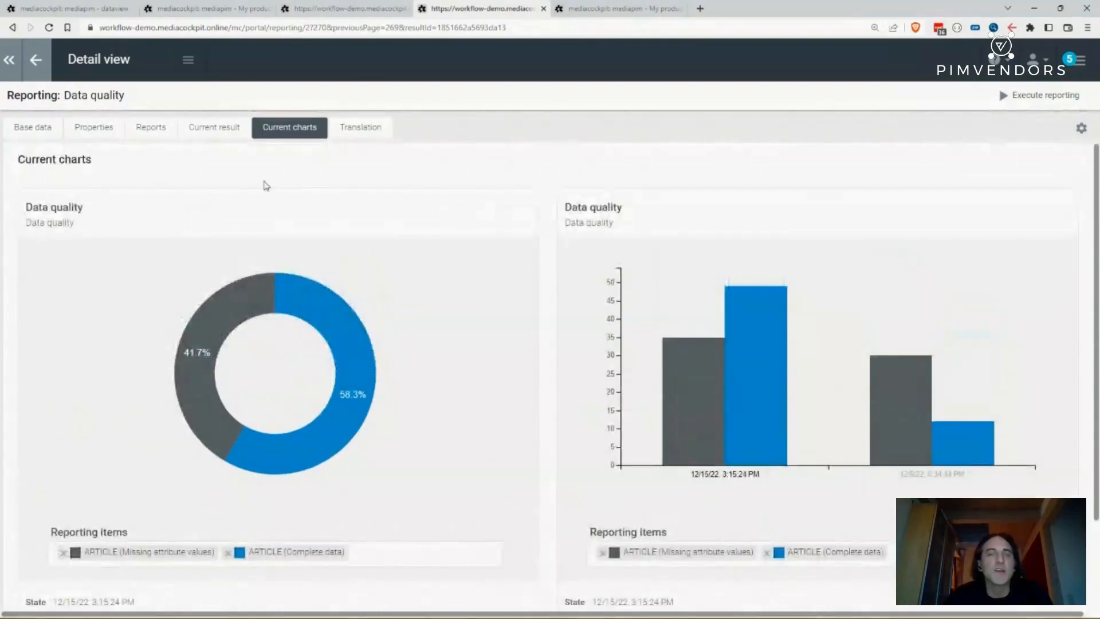
- Switch to the PowerPoint slide show
key("alt+Tab")
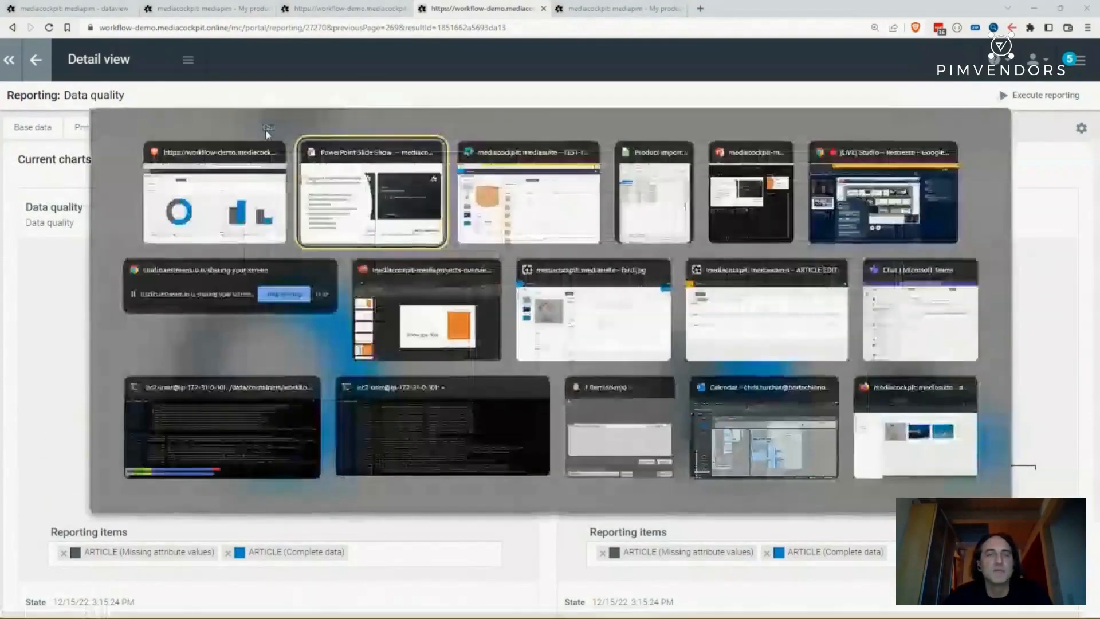